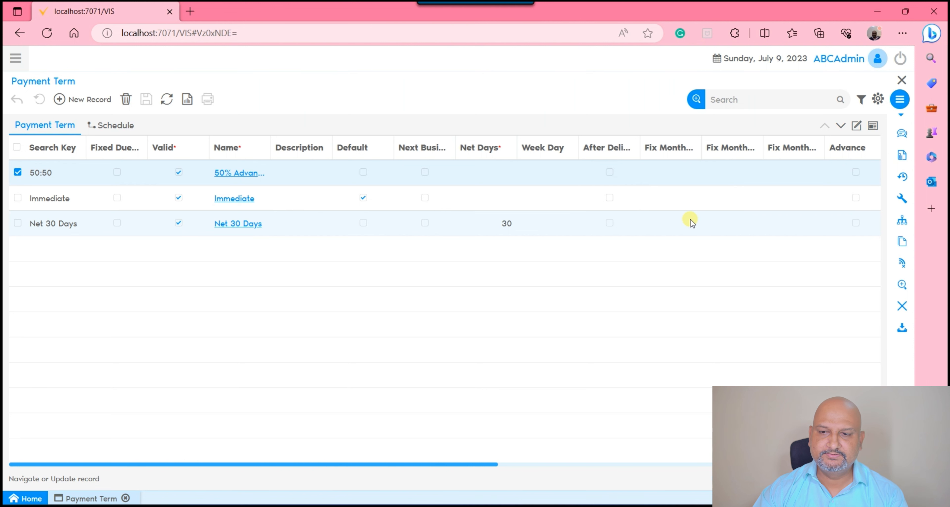
Show the 50:50 payment term in form view, generate the Payment Term report and export it as a CSV file.
click(856, 125)
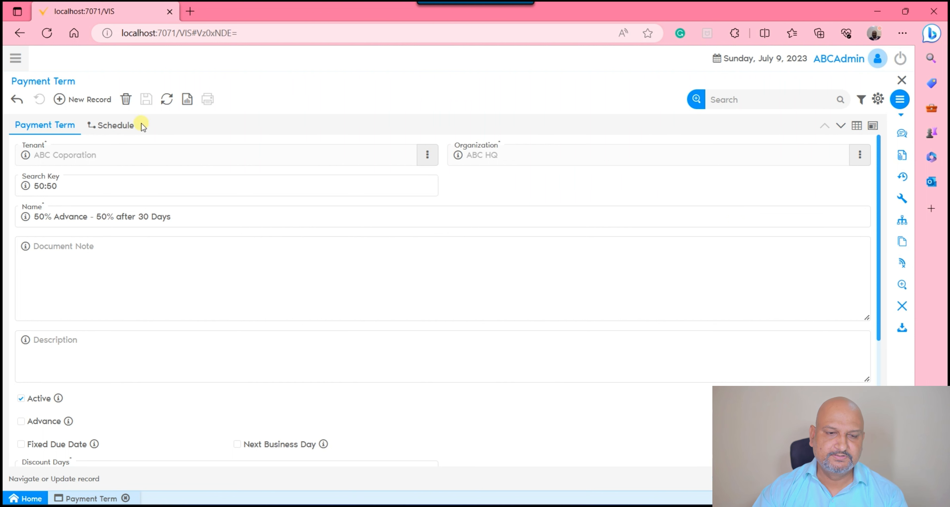
click(188, 100)
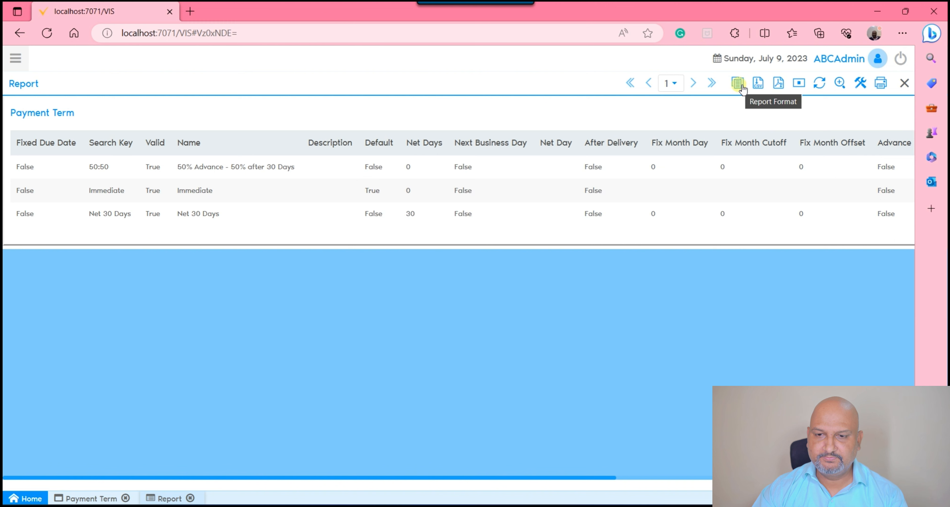
click(757, 85)
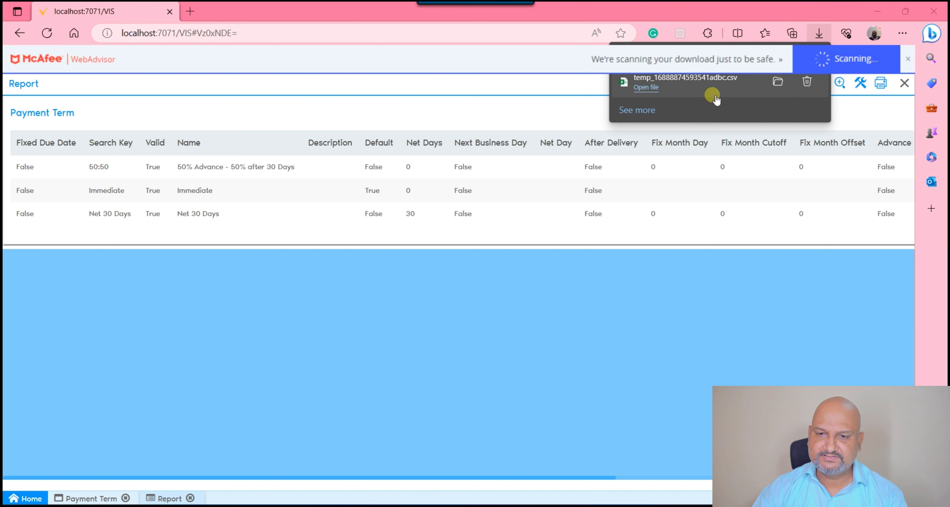
click(651, 91)
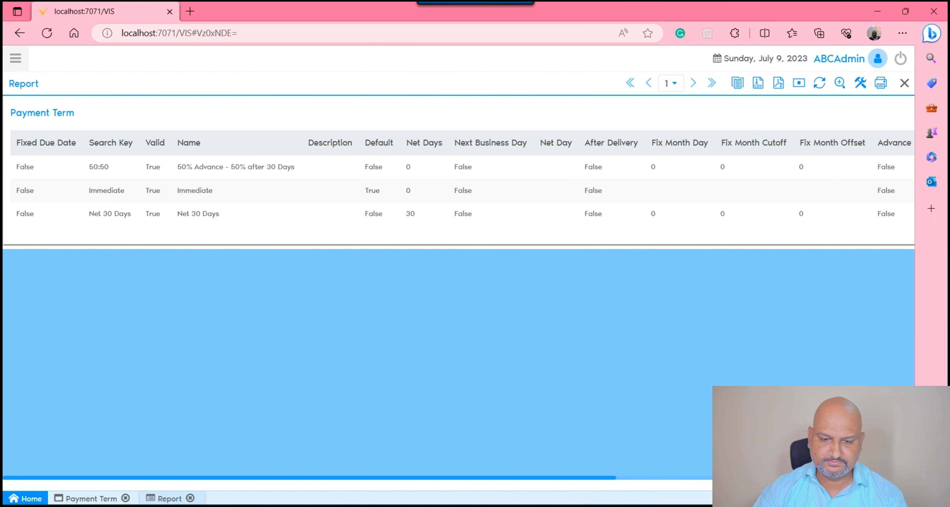
key(super+e)
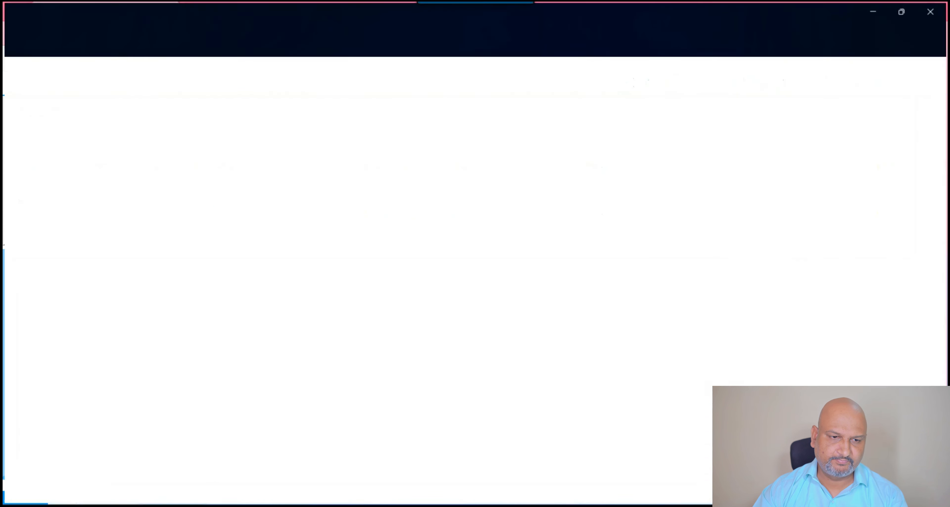
click(66, 156)
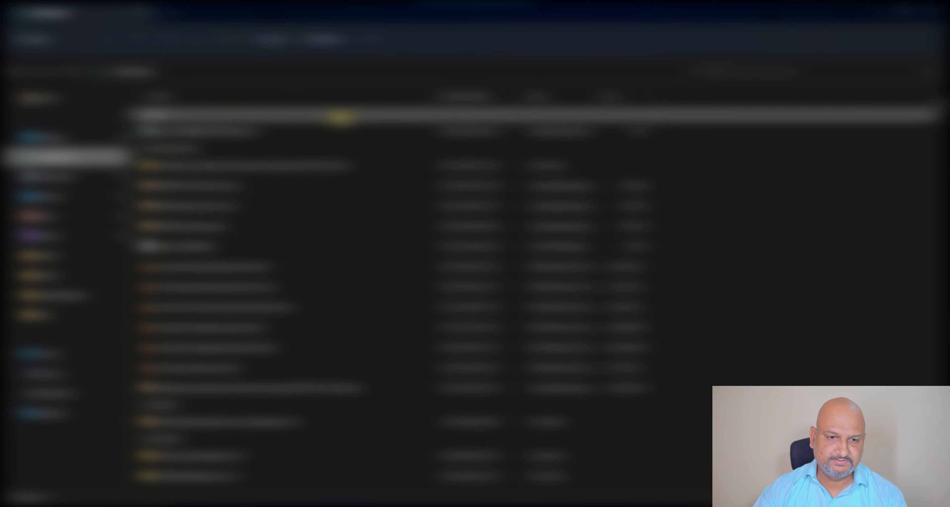
click(205, 130)
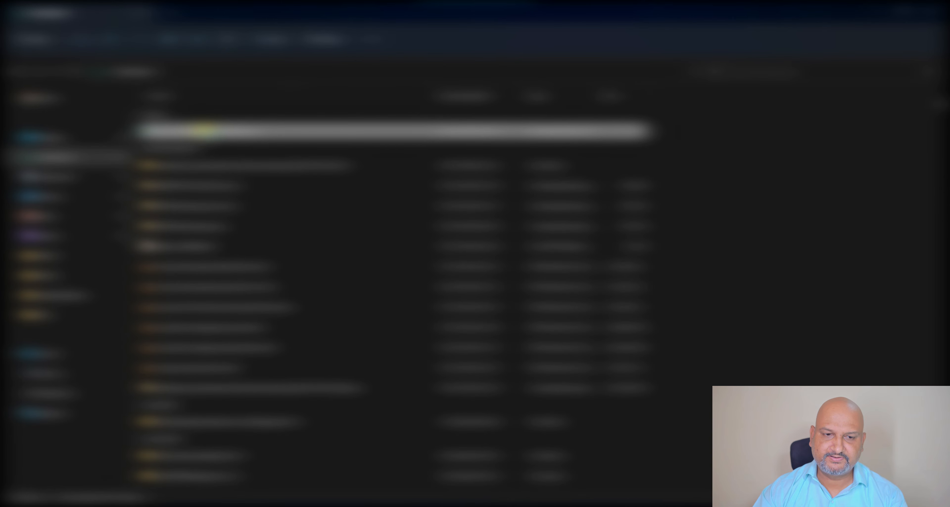
double_click(204, 130)
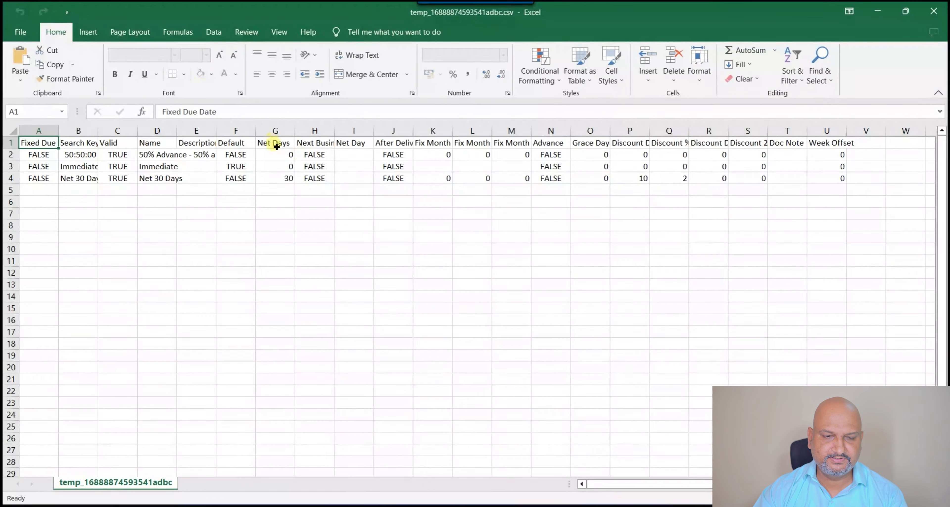
Examine the column headers and the three payment term records in the exported sheet.
click(318, 341)
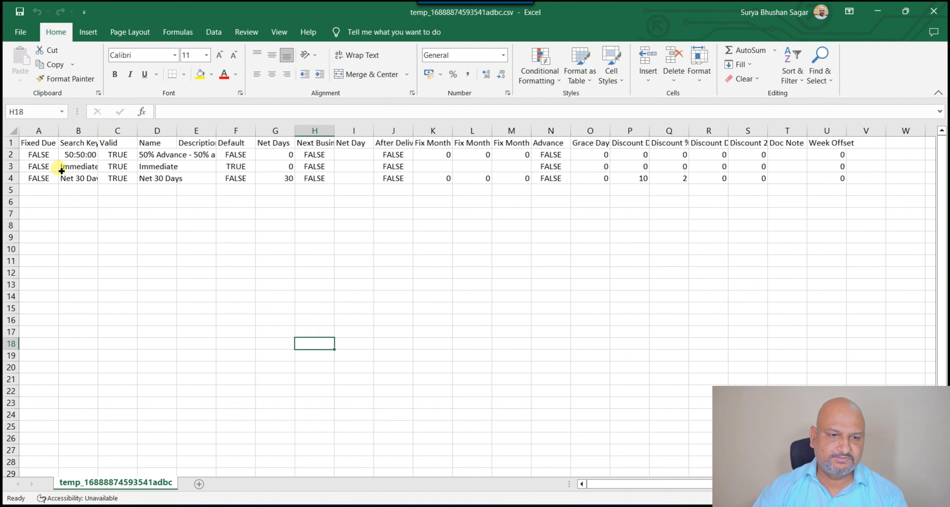
click(245, 180)
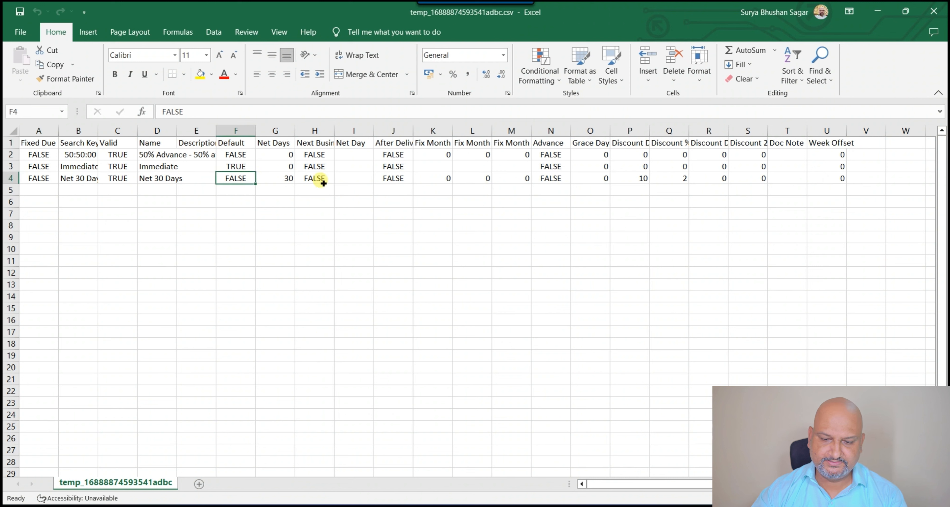
key(Left)
key(Home)
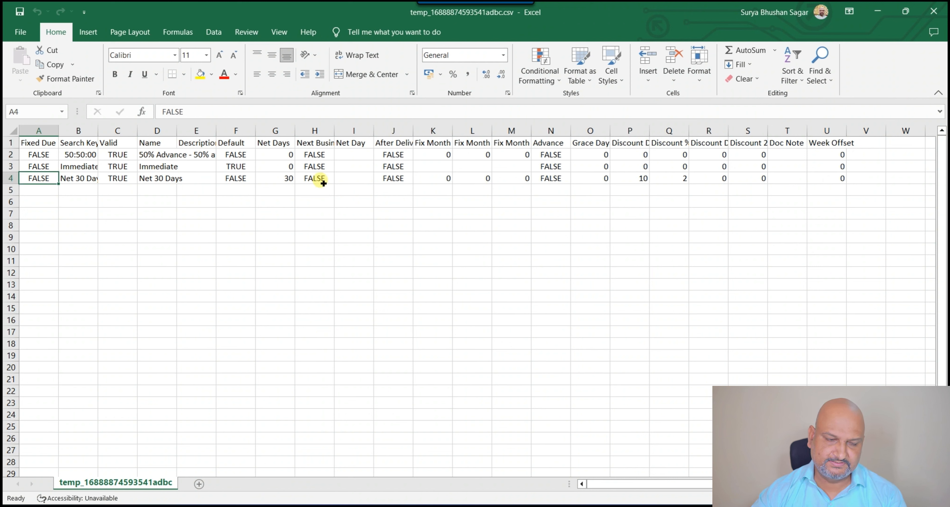
click(251, 177)
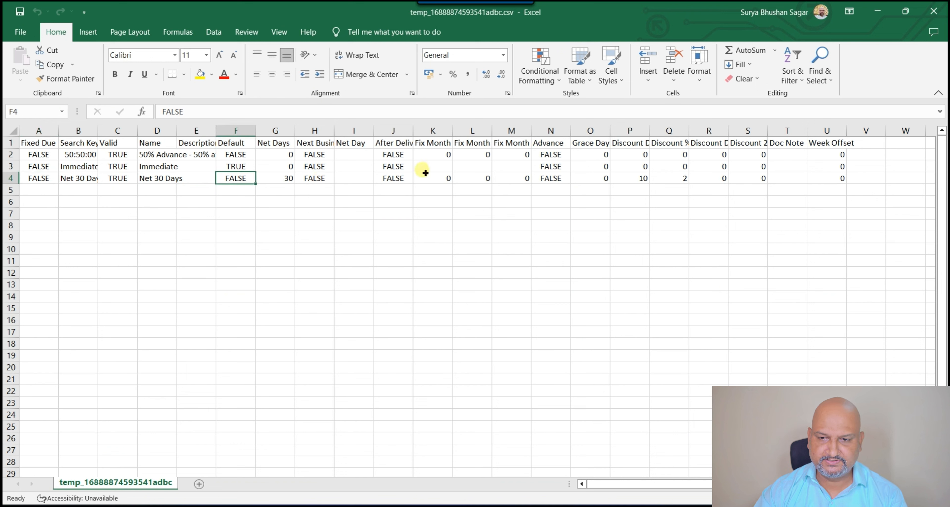
click(445, 172)
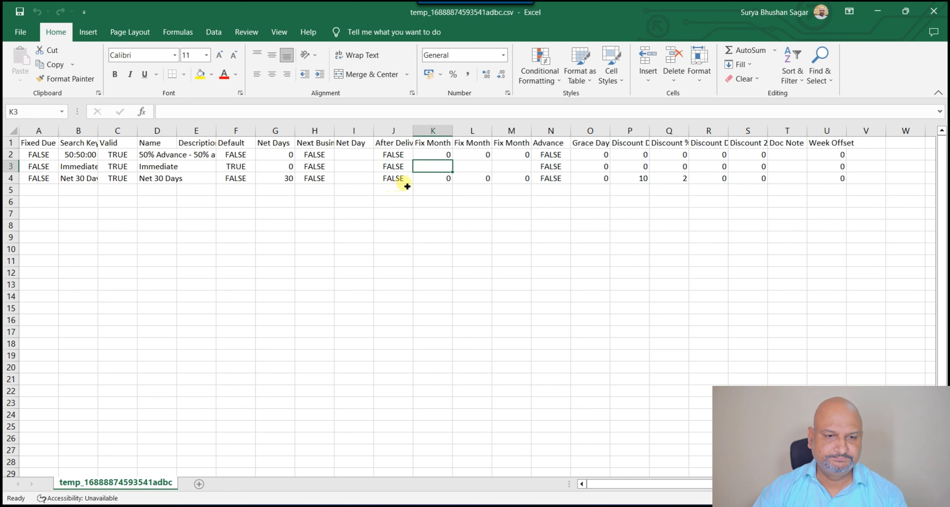
click(529, 179)
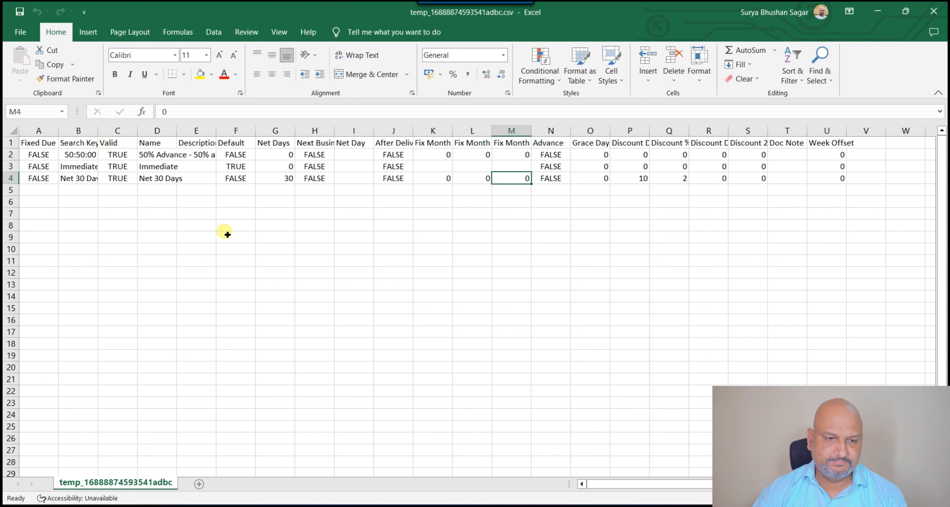
drag(28, 153, 842, 176)
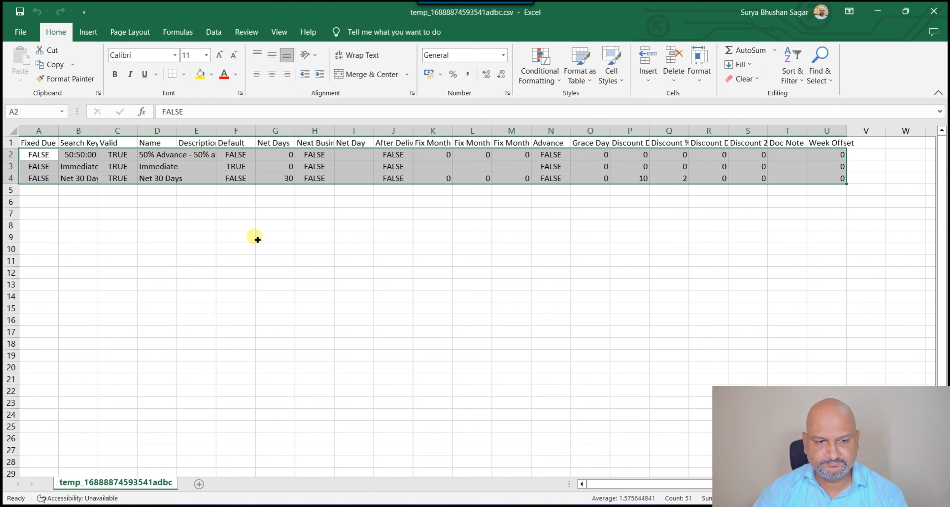
click(100, 170)
Widen the Search Key column and set the search key in row 2 to Net 60 Days.
click(88, 160)
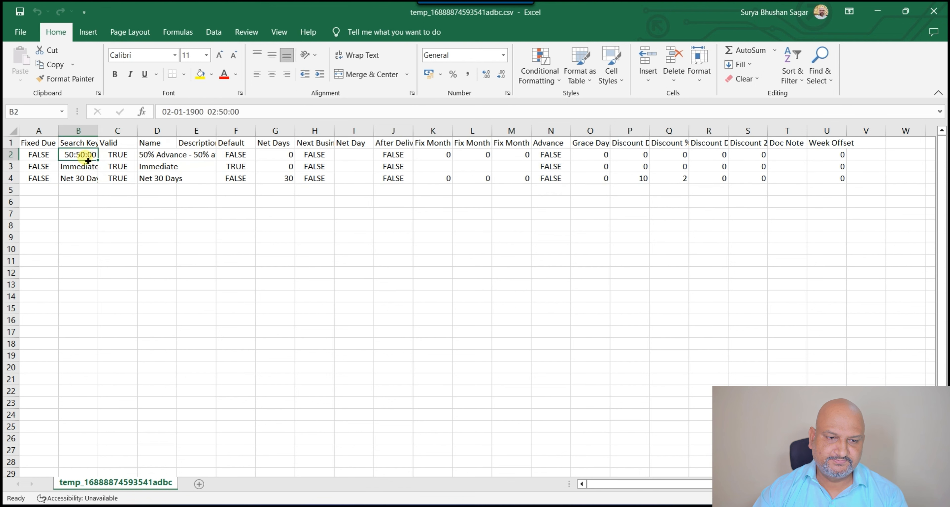
drag(103, 131, 166, 132)
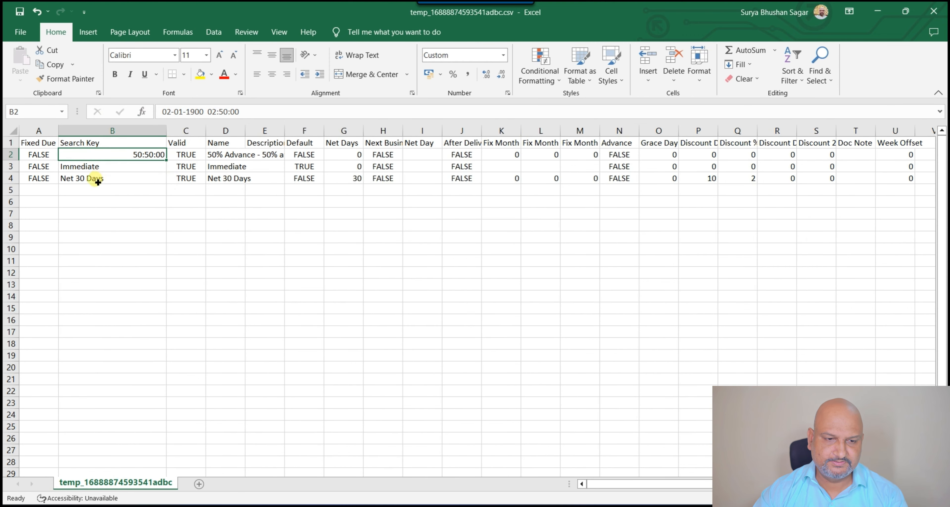
click(105, 178)
key(ctrl+c)
click(139, 154)
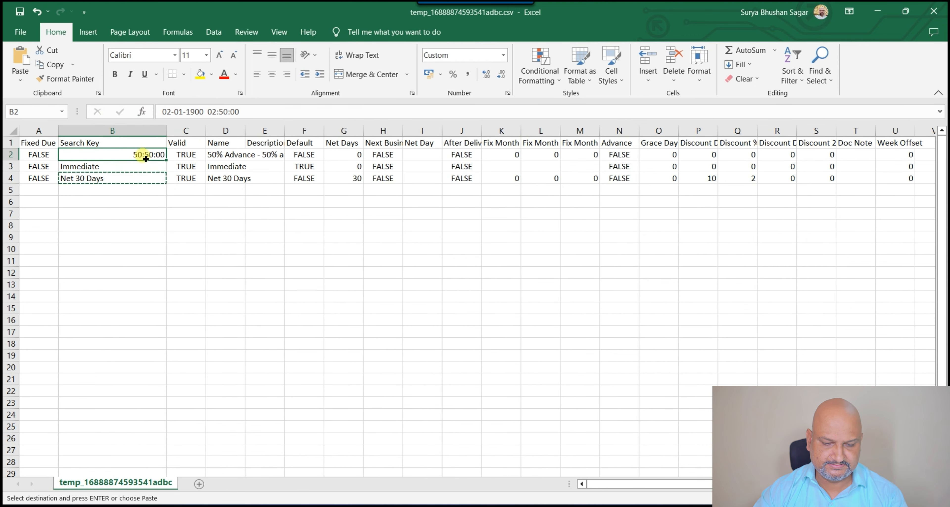
key(ctrl+v)
click(182, 111)
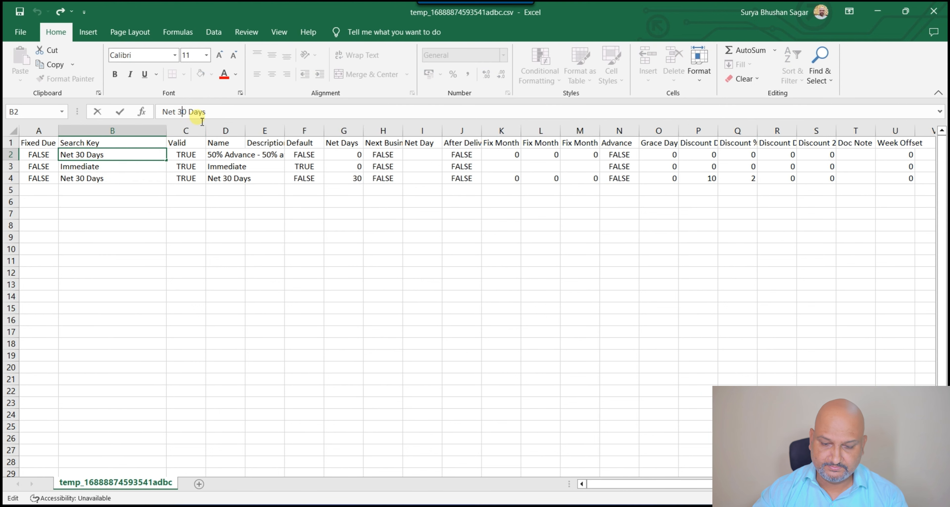
key(Delete)
text(6)
key(Return)
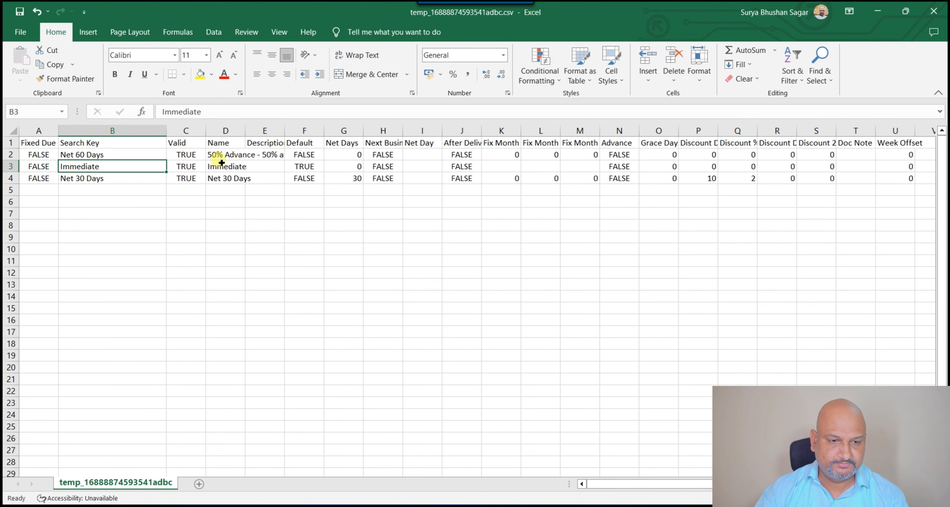
Copy the Net 60 Days search key into the Name and Description cells of row 2.
click(156, 154)
key(ctrl+c)
click(236, 157)
key(ctrl+v)
click(277, 154)
key(ctrl+v)
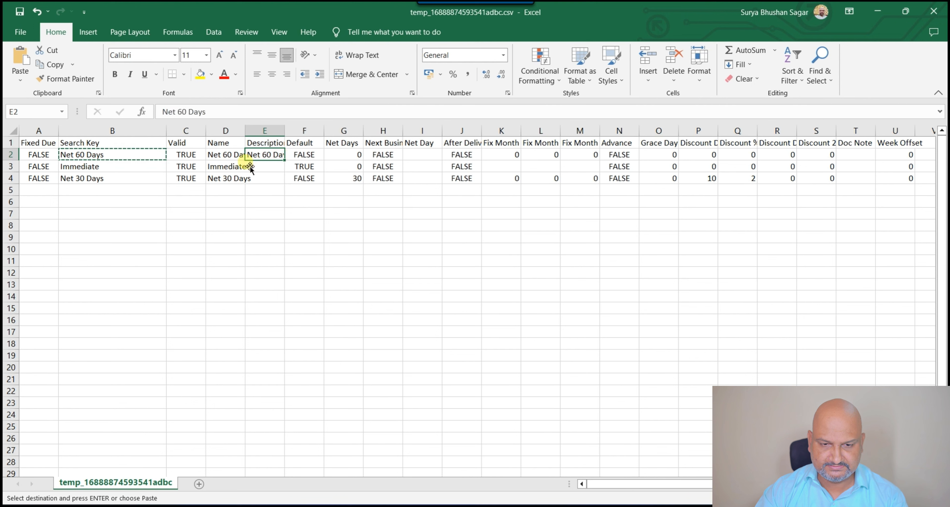
Set Net Days to 60 for the Net 60 Days record.
click(372, 212)
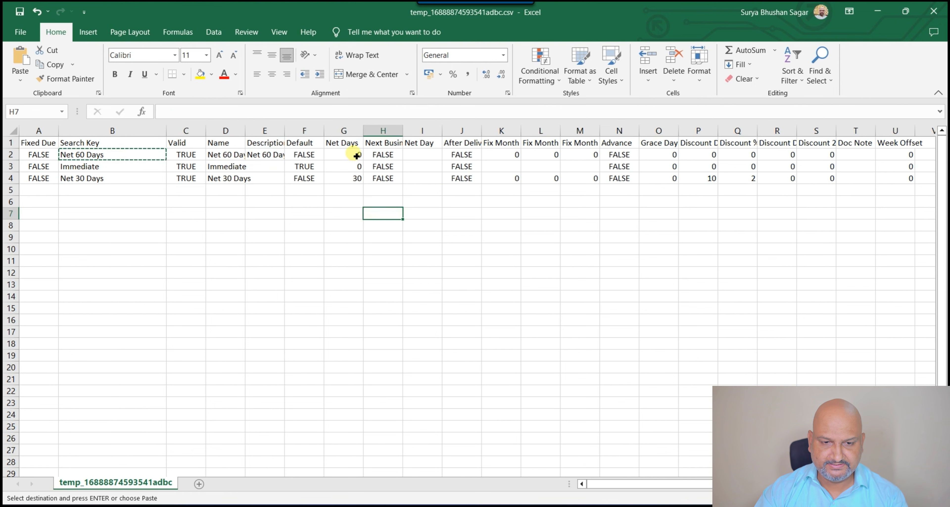
click(356, 155)
key(Escape)
key(Down)
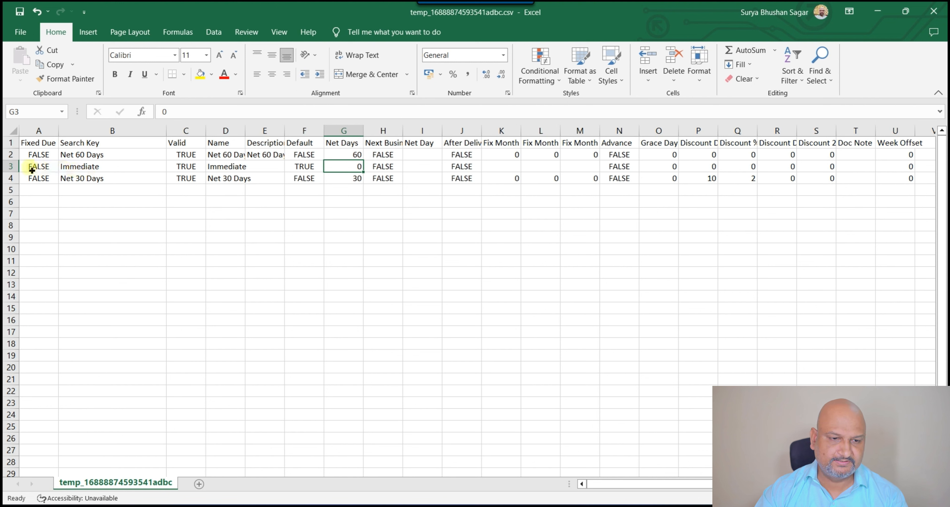
Delete the Immediate row and change the search key of the Net 30 Days record to Net 90 Days.
click(14, 172)
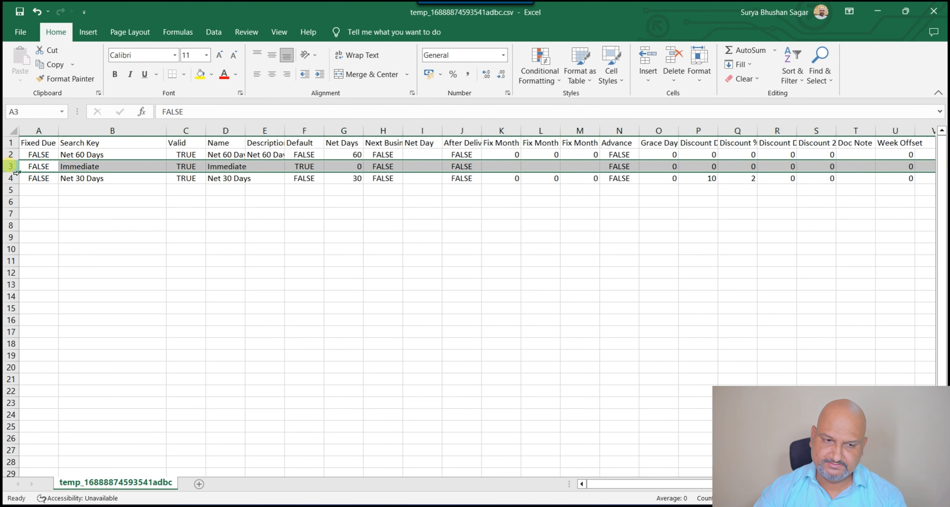
key(ctrl+minus)
click(85, 170)
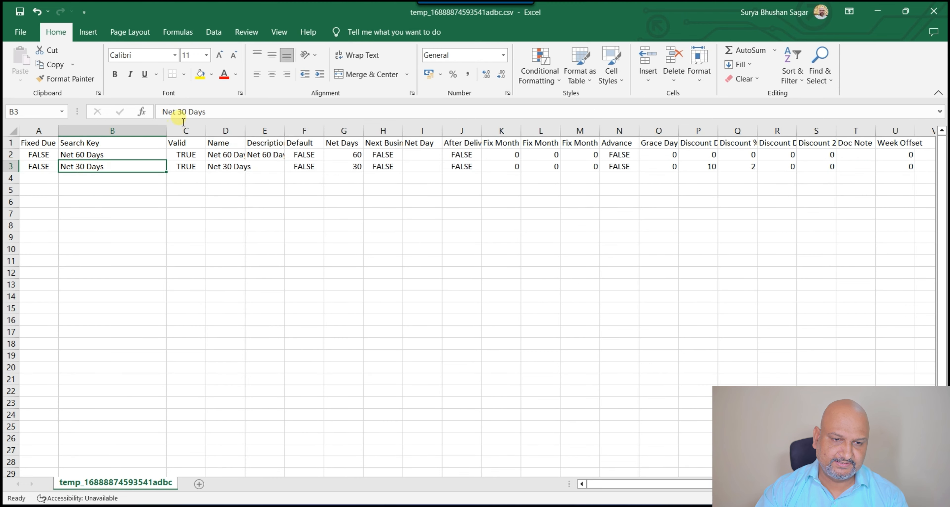
click(182, 113)
key(BackSpace)
text(9)
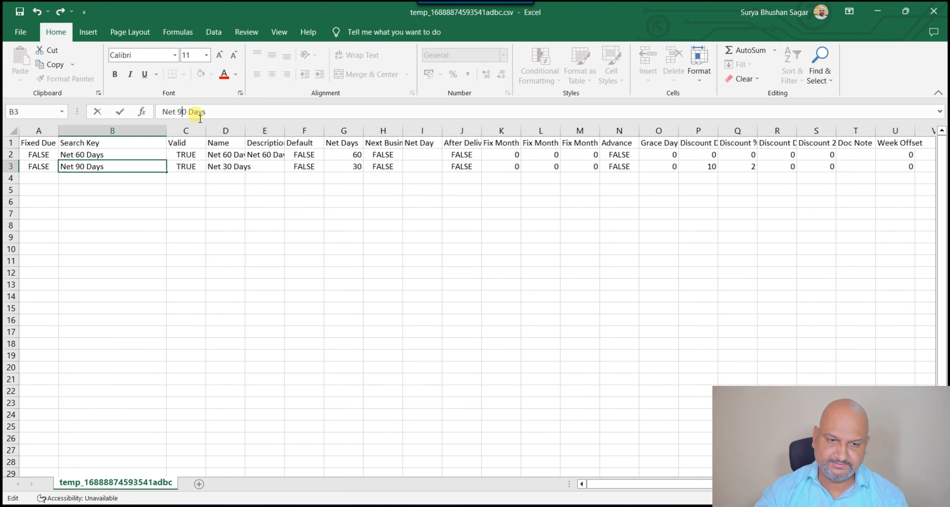
click(119, 201)
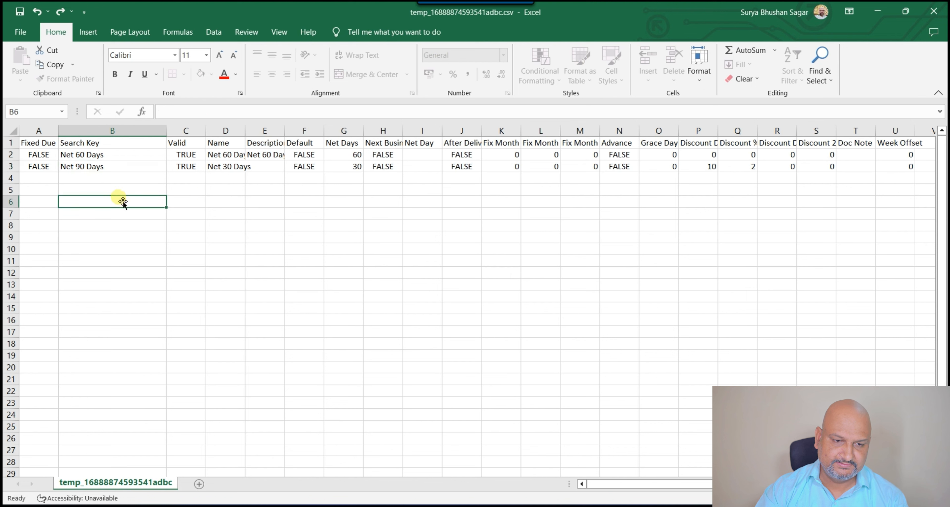
Copy the Net 90 Days search key into the Name and Description cells of row 3.
click(126, 170)
key(ctrl+c)
click(237, 167)
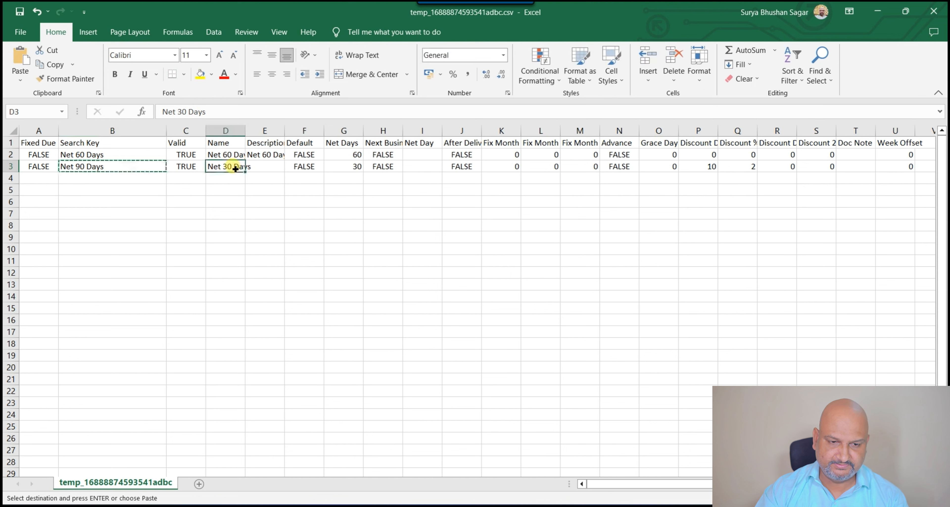
key(ctrl+v)
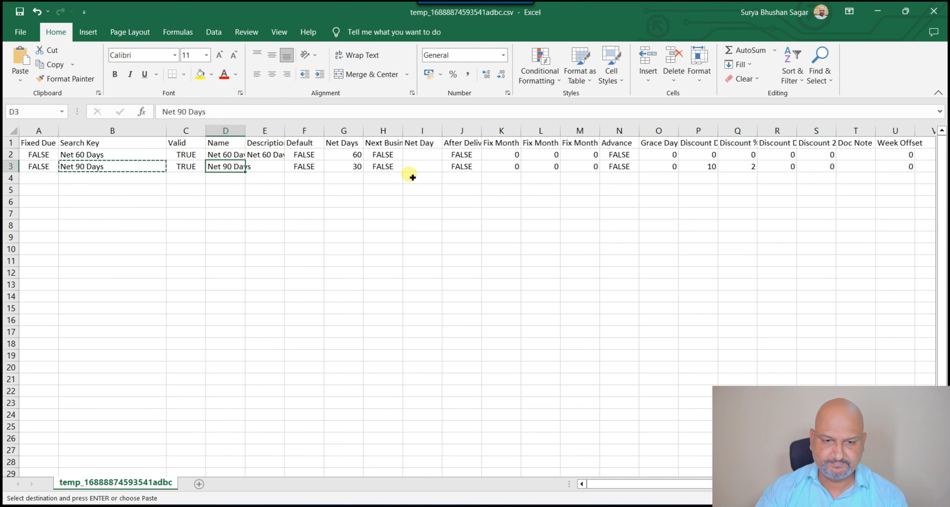
click(281, 167)
key(ctrl+v)
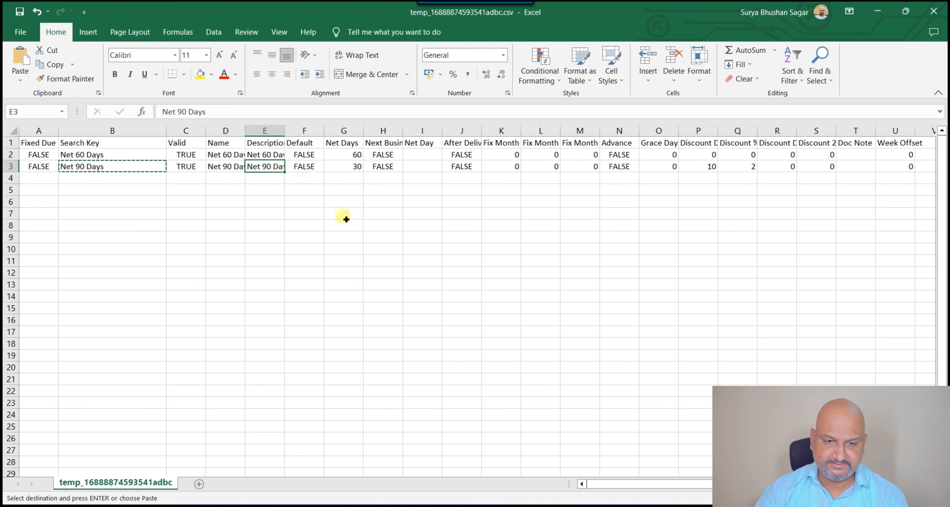
Set Net Days to 90 for the Net 90 Days record.
click(355, 167)
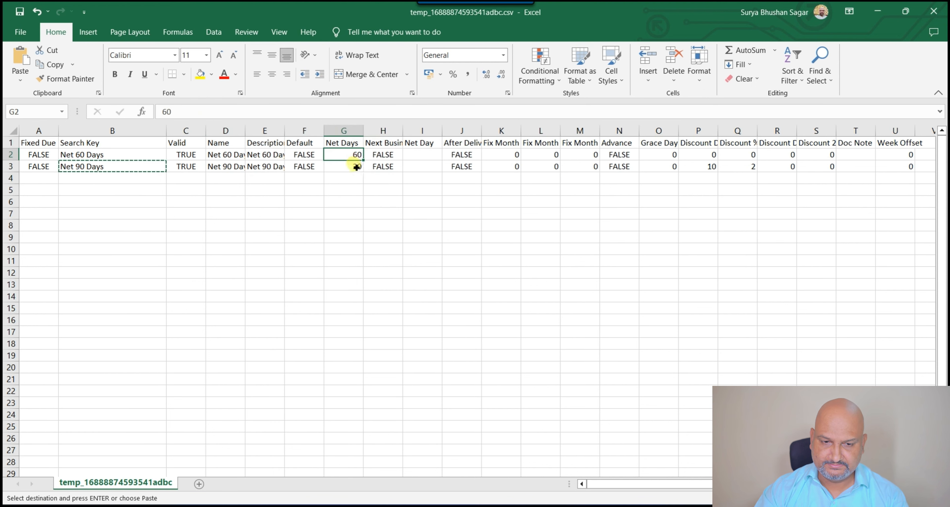
text(90)
key(Return)
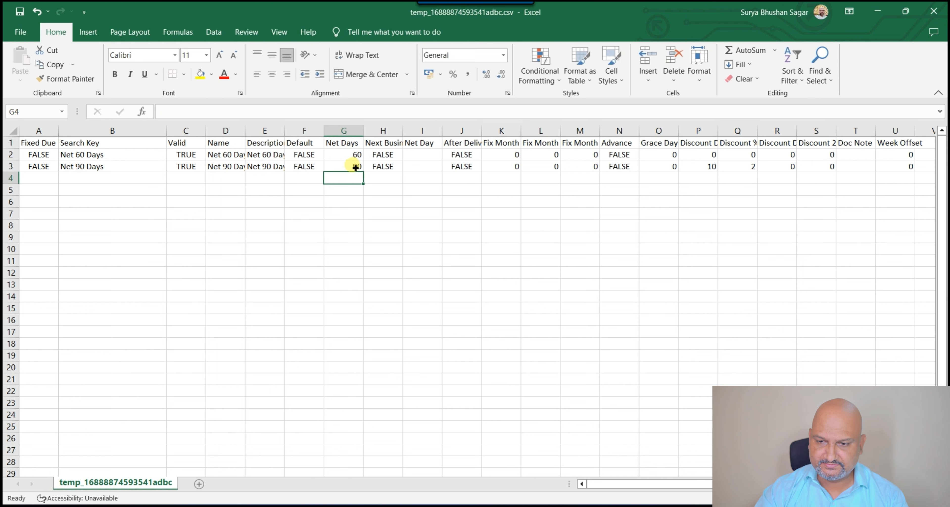
Set the first discount days value (P3) and the adjacent discount percentage (Q3) of the Net 90 Days record to 0.
click(712, 171)
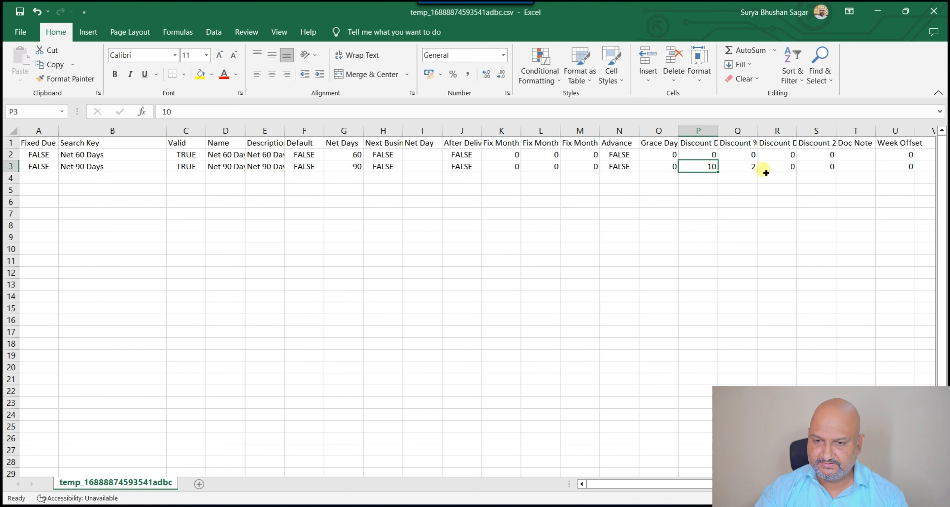
text(0)
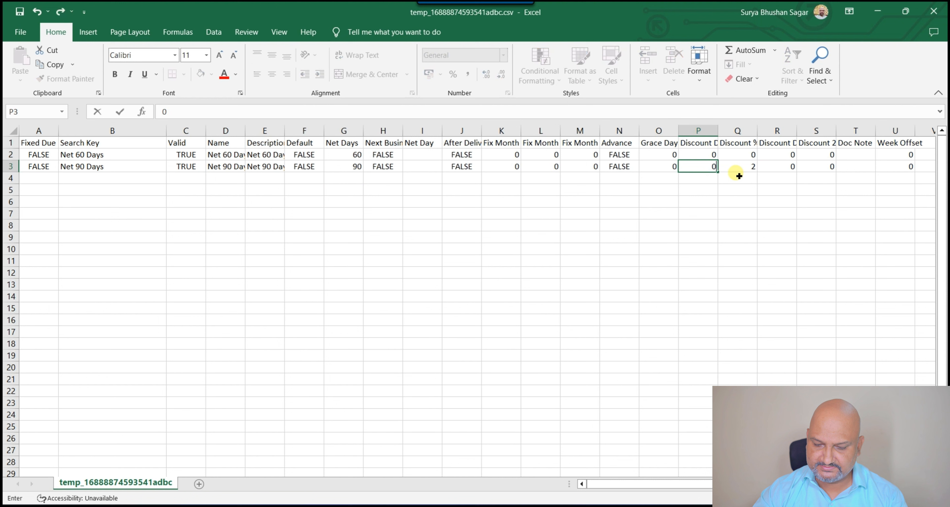
key(Tab)
text(0)
key(Return)
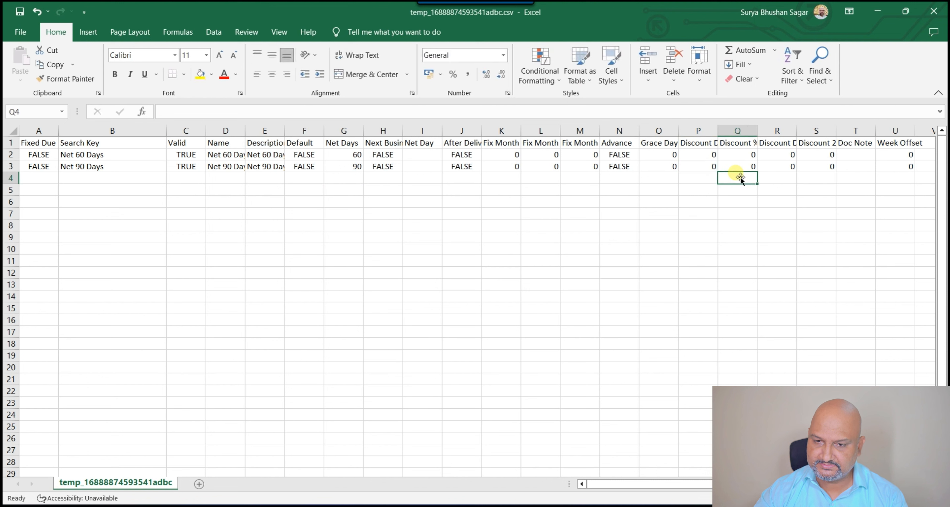
Make the header row of the payment term sheet bold.
click(50, 170)
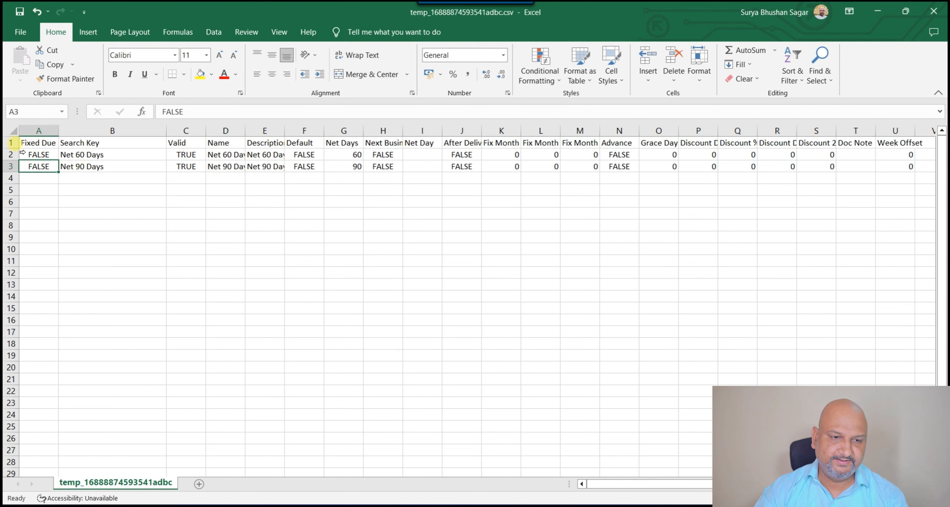
click(16, 146)
key(ctrl+b)
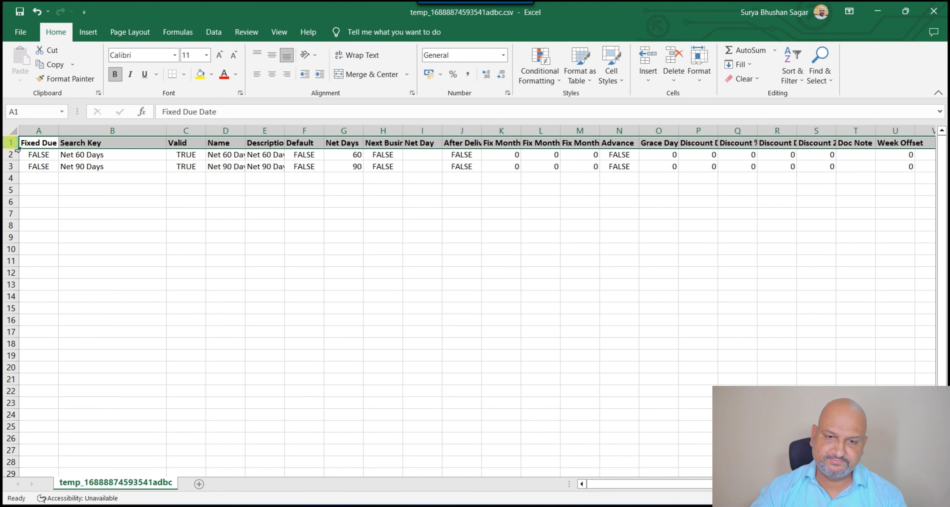
click(257, 178)
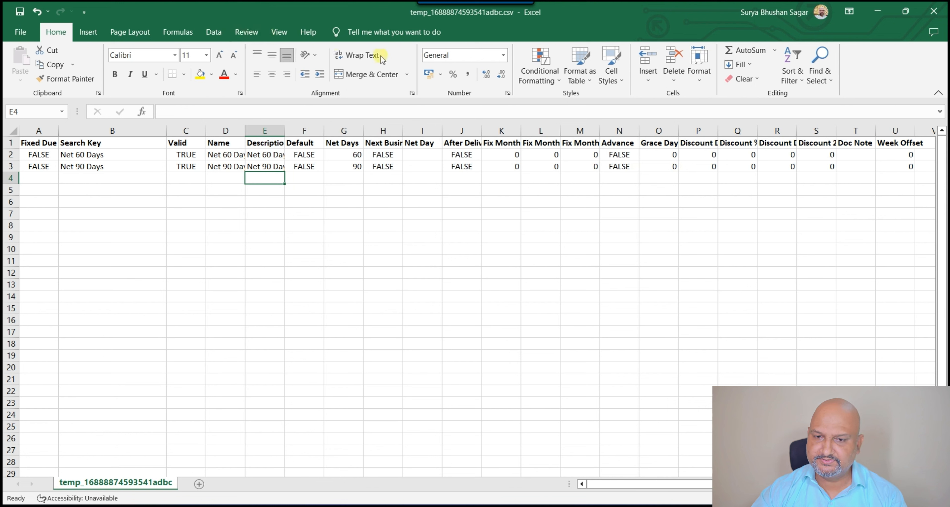
Save the file to the Desktop as an Excel Workbook (*.xlsx) named Payment Term.
click(20, 32)
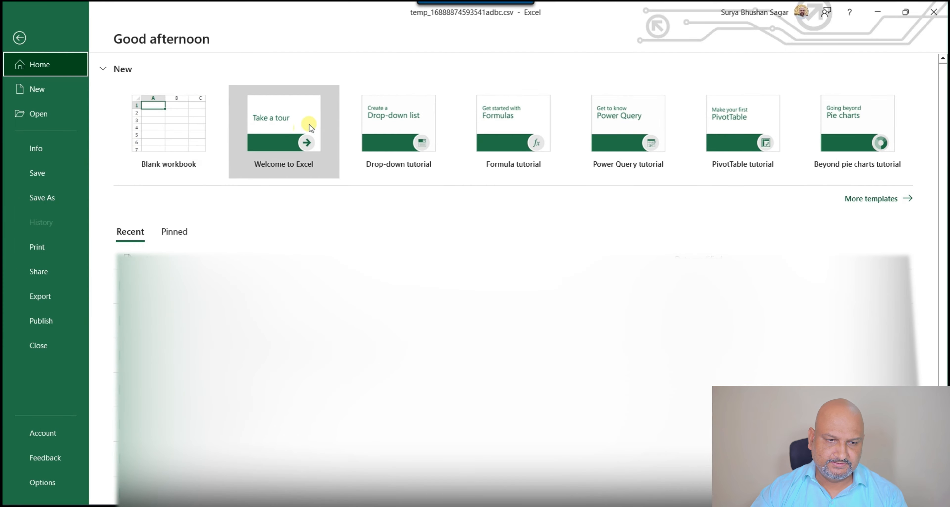
click(36, 197)
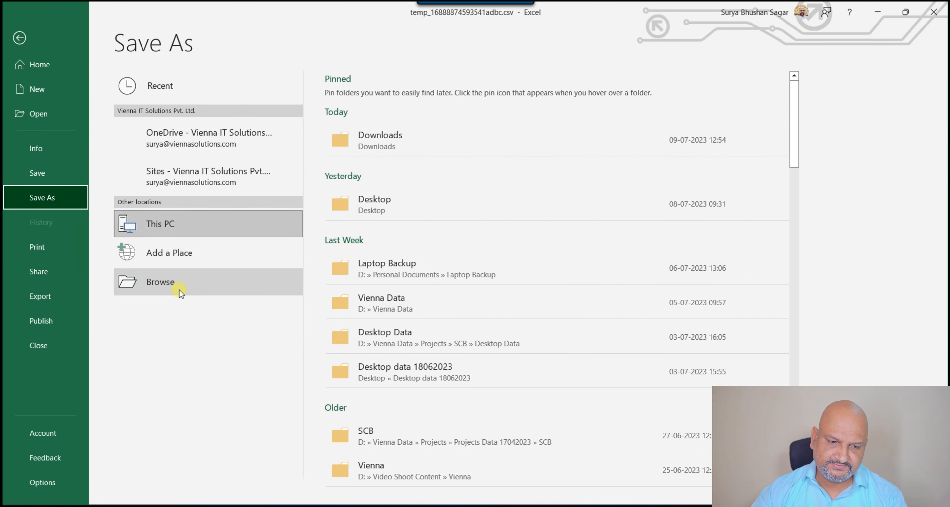
click(205, 283)
click(315, 290)
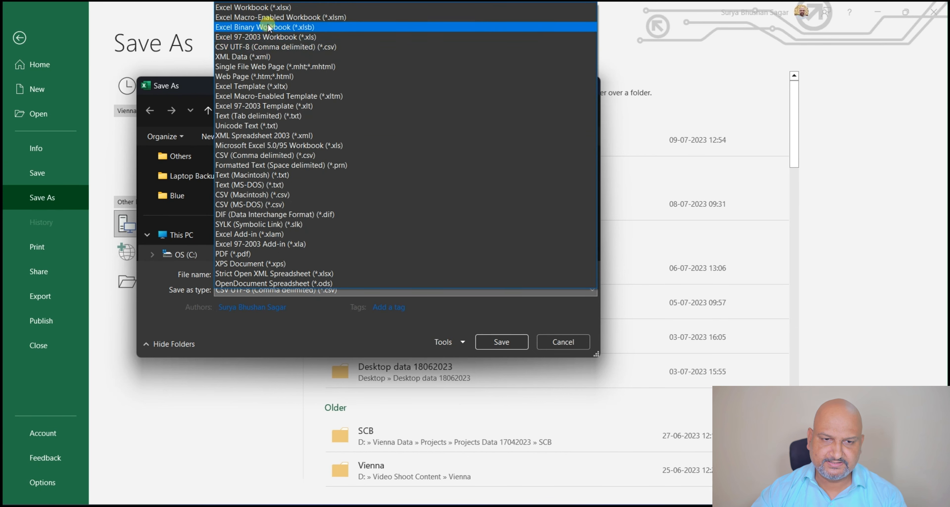
click(266, 7)
scroll(194, 210, up, 5)
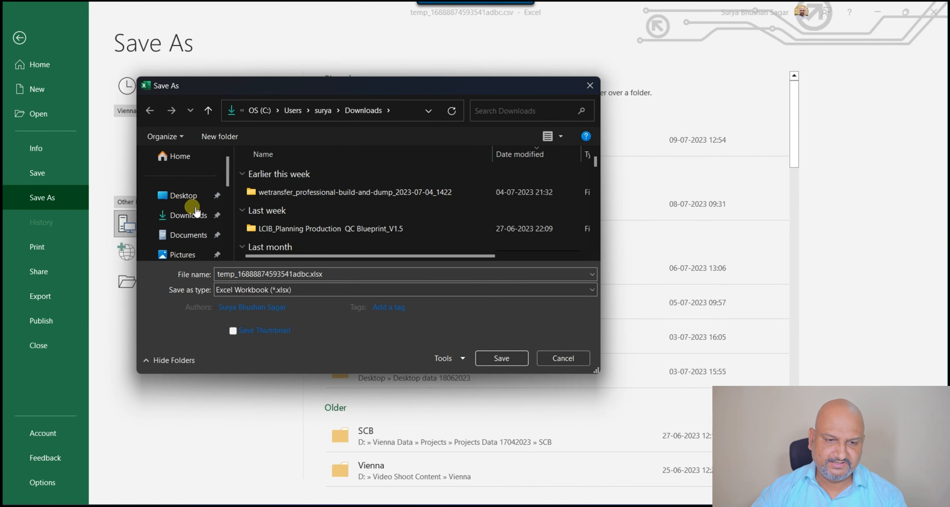
click(181, 195)
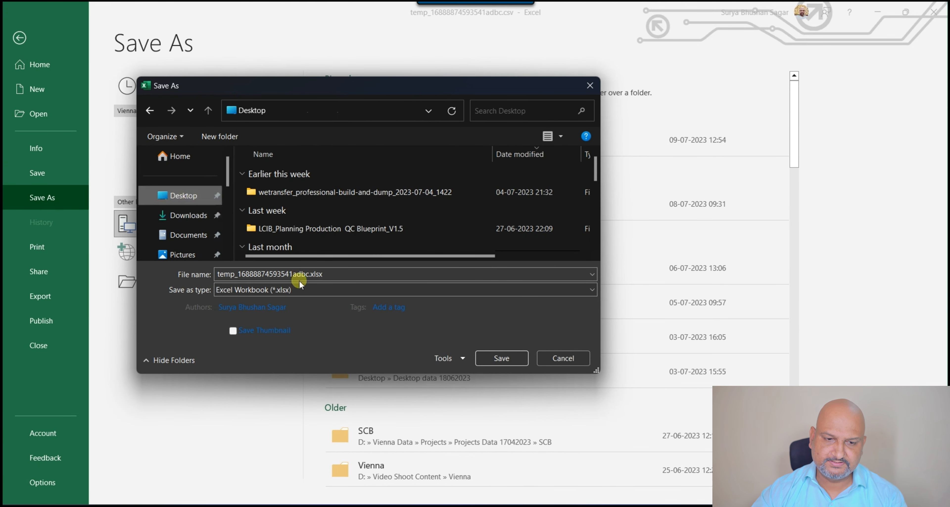
double_click(315, 276)
text(Payment Term)
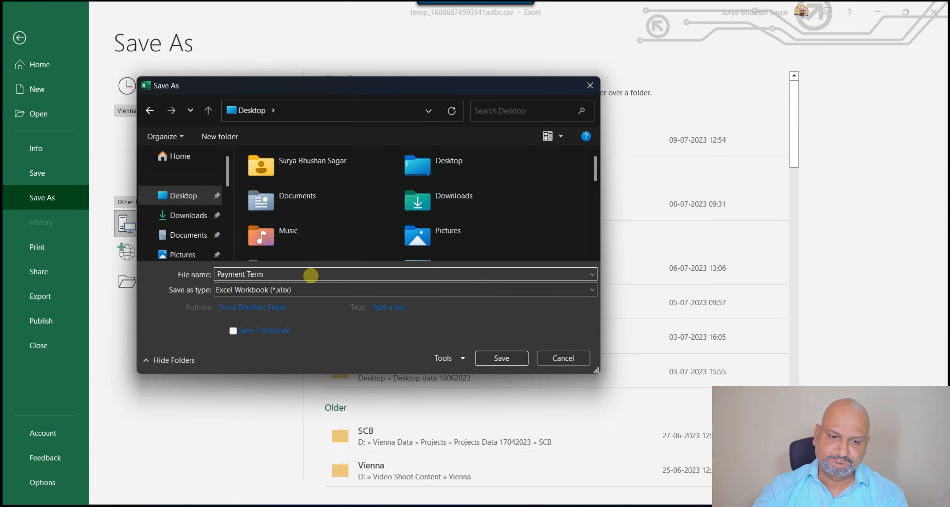
click(503, 358)
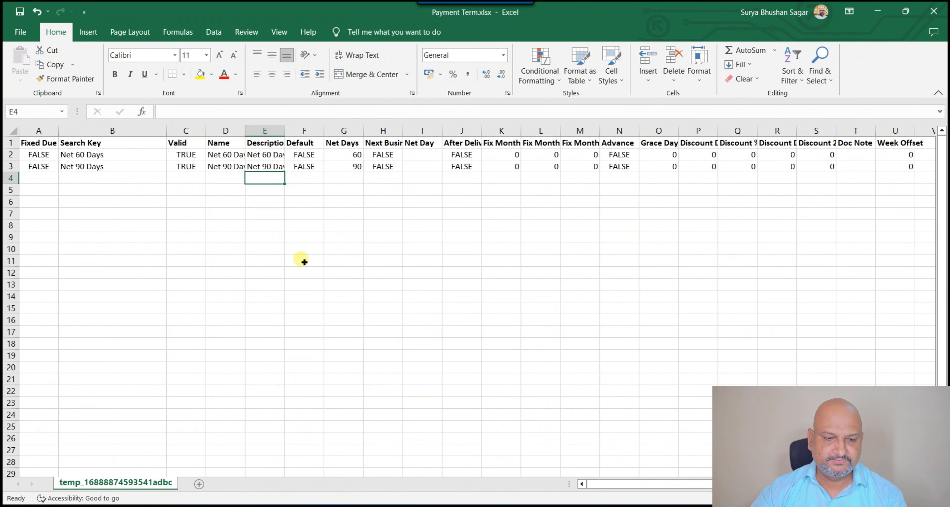
Rename the worksheet to Sheet1.
click(313, 216)
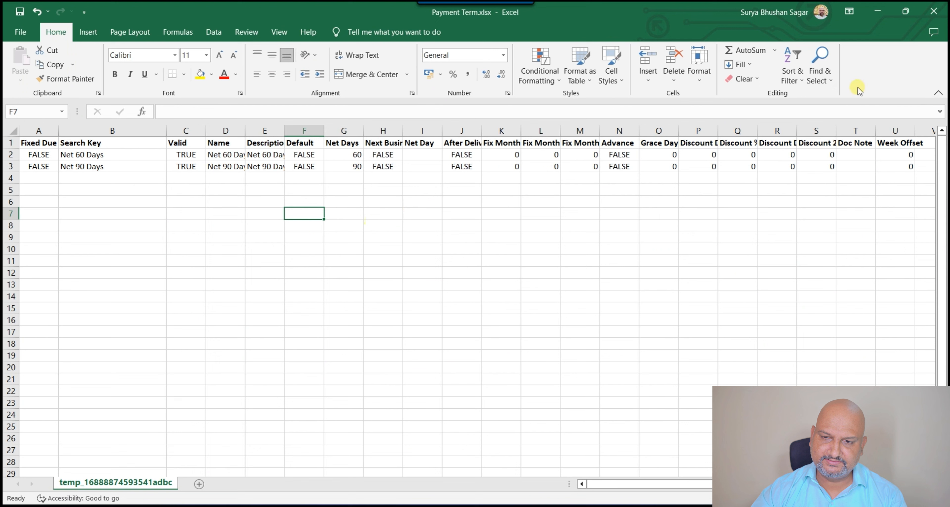
double_click(144, 484)
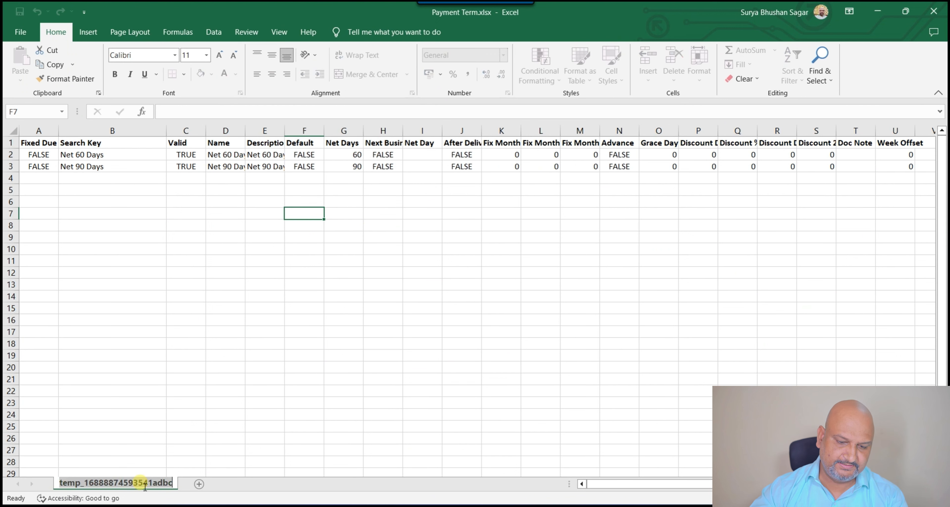
text(Sheet)
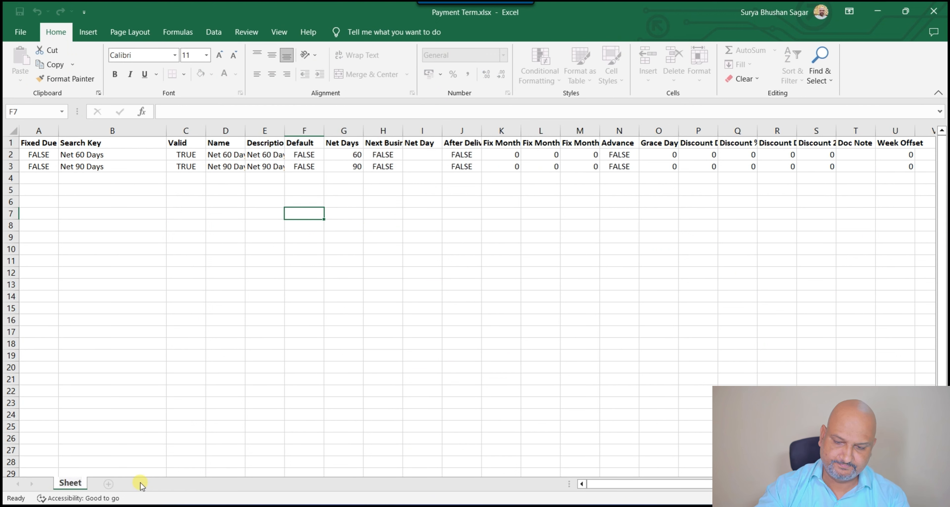
text(1)
key(Return)
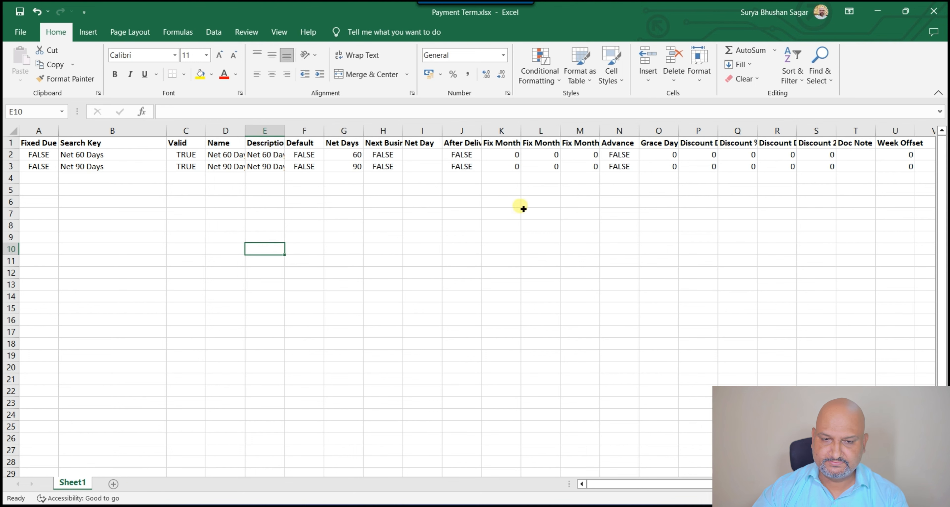
Check the blank rows from row 4 down to the end of the sheet for stray entries.
click(18, 179)
key(ctrl+shift+Down)
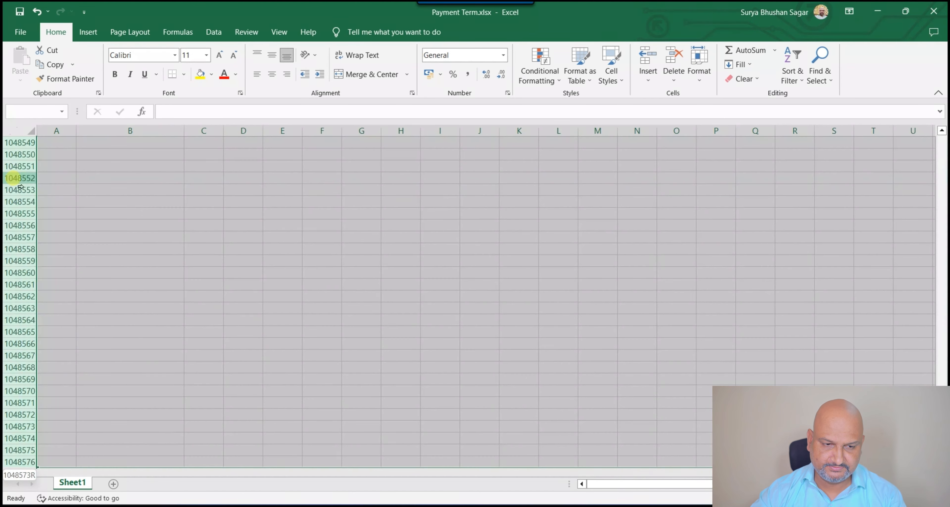
key(ctrl+BackSpace)
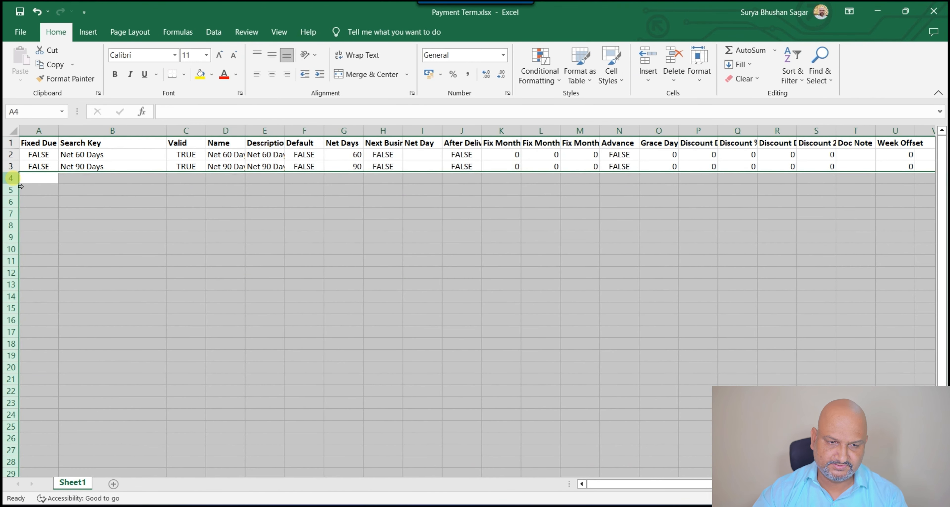
click(572, 176)
click(622, 166)
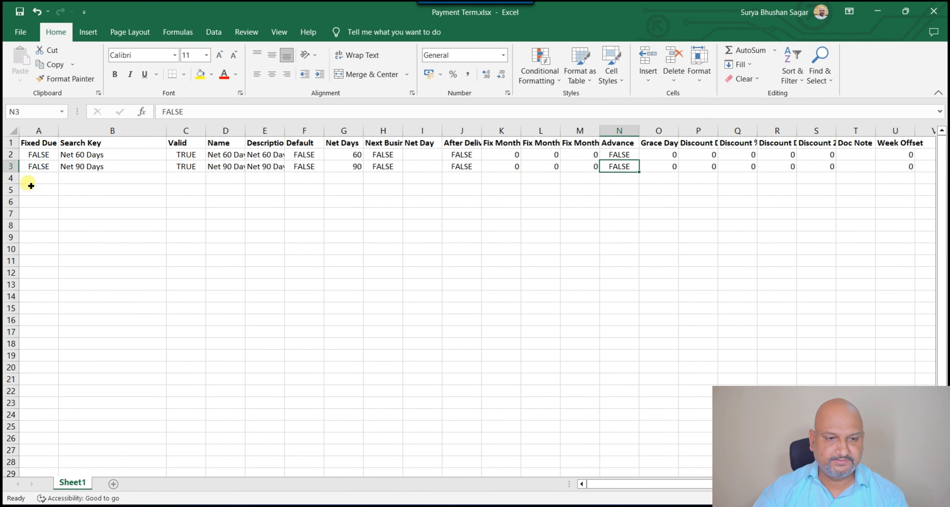
click(10, 179)
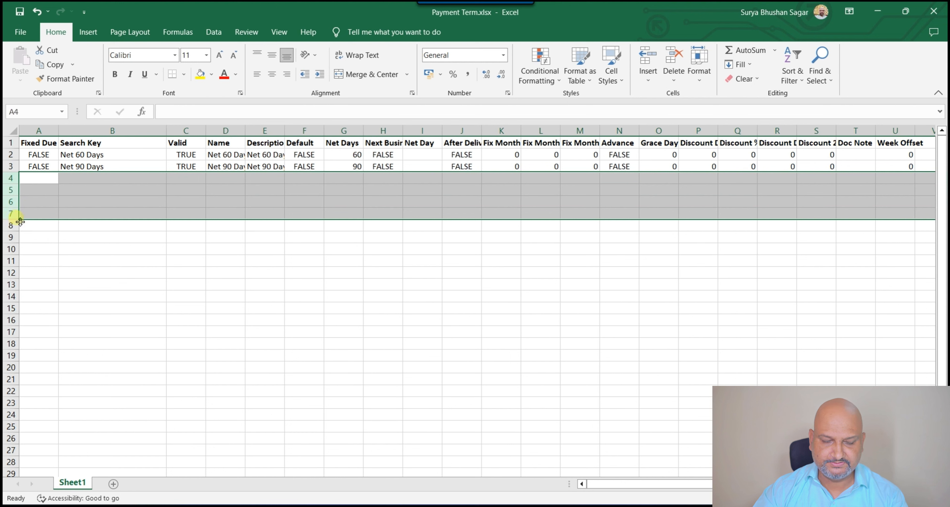
click(516, 202)
click(181, 206)
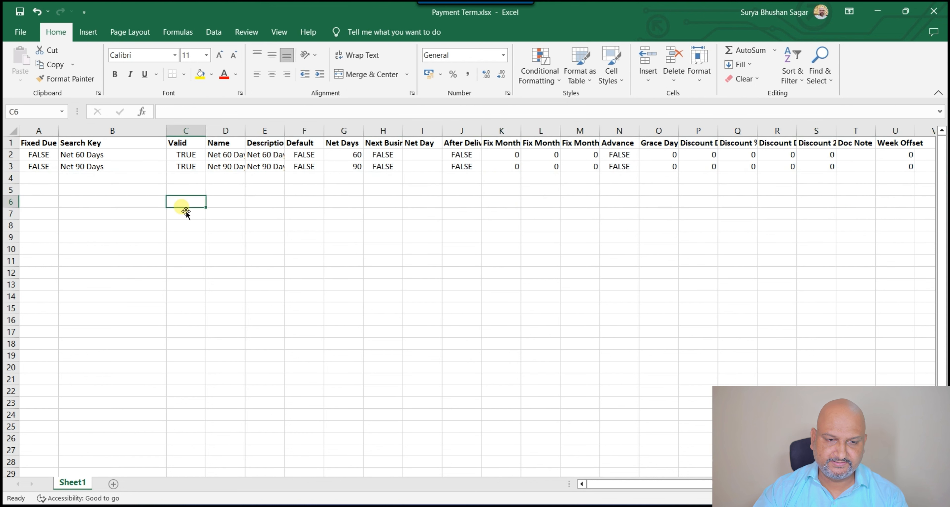
text(asdsdasd)
click(384, 206)
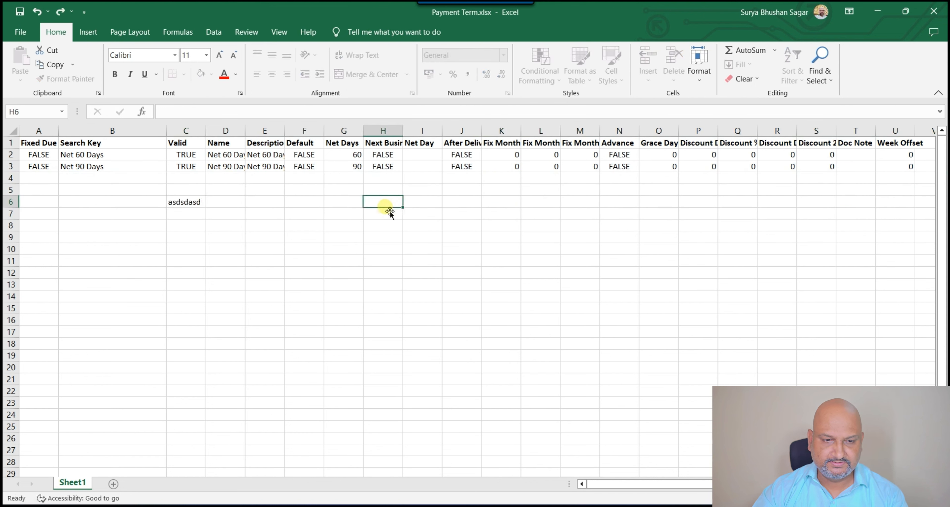
click(202, 207)
key(Delete)
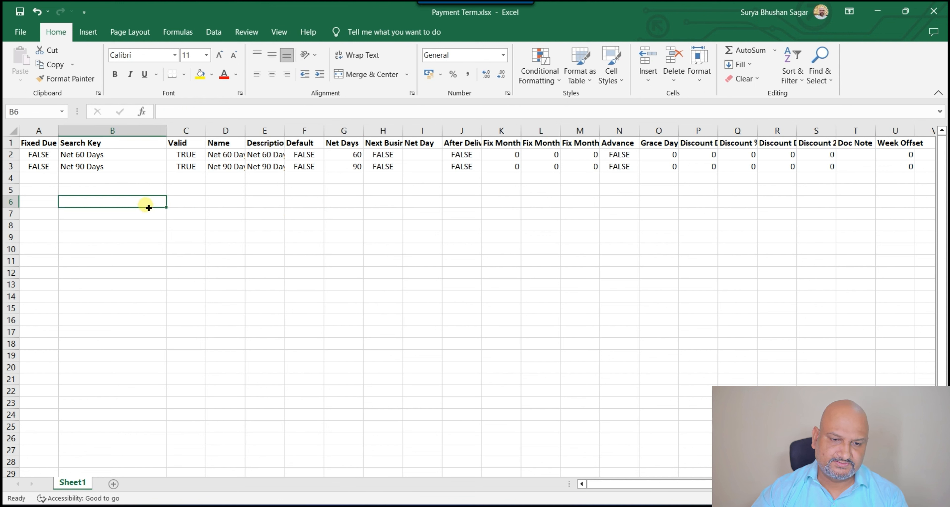
click(28, 180)
drag(30, 188, 215, 203)
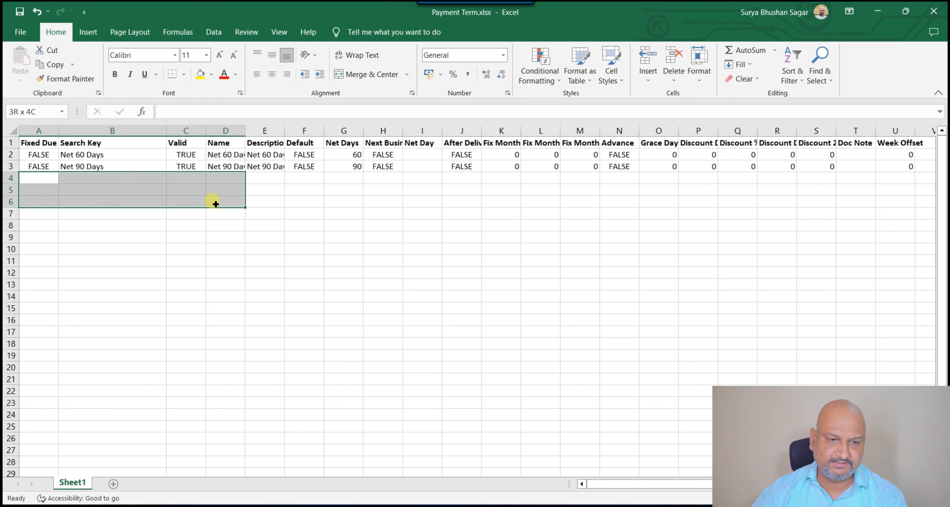
drag(12, 179, 11, 284)
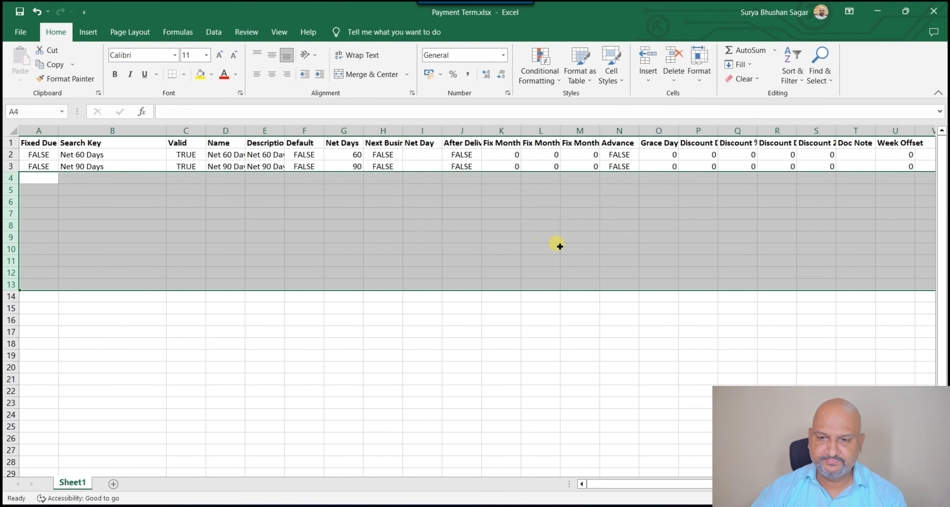
click(555, 246)
click(636, 168)
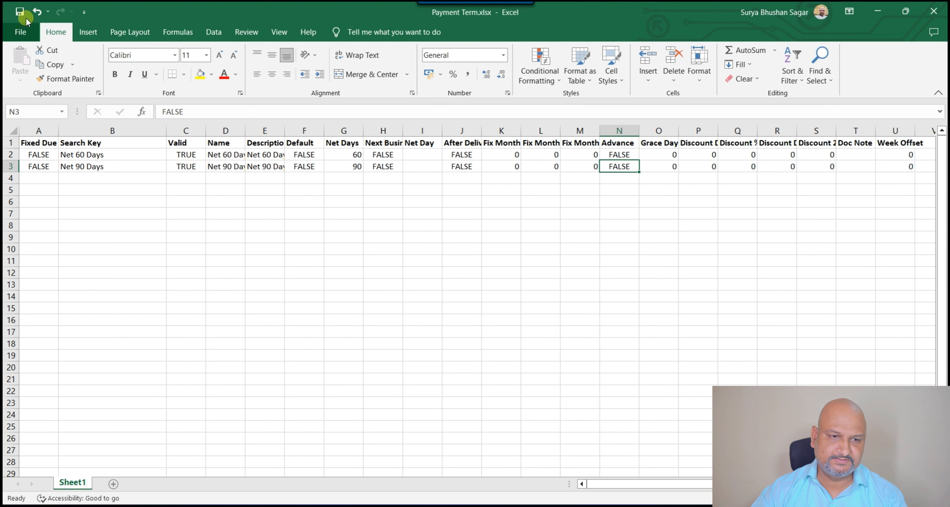
Close the workbook, return to the browser, close the Payment Term report and open the Import form for Payment Term.
click(935, 12)
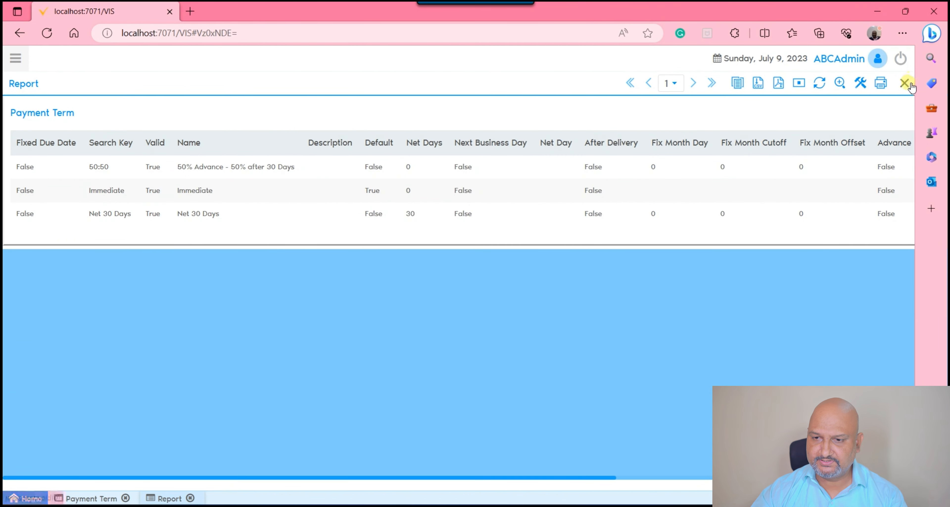
click(910, 86)
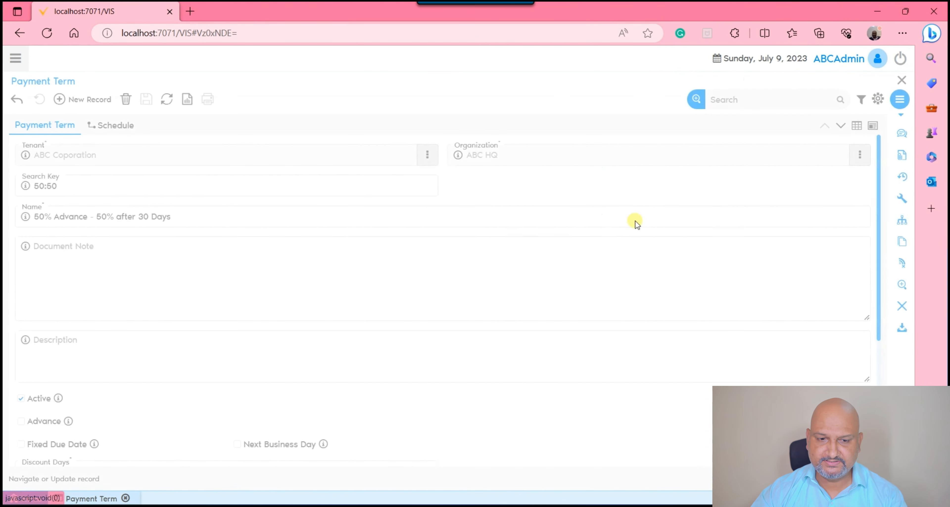
click(903, 327)
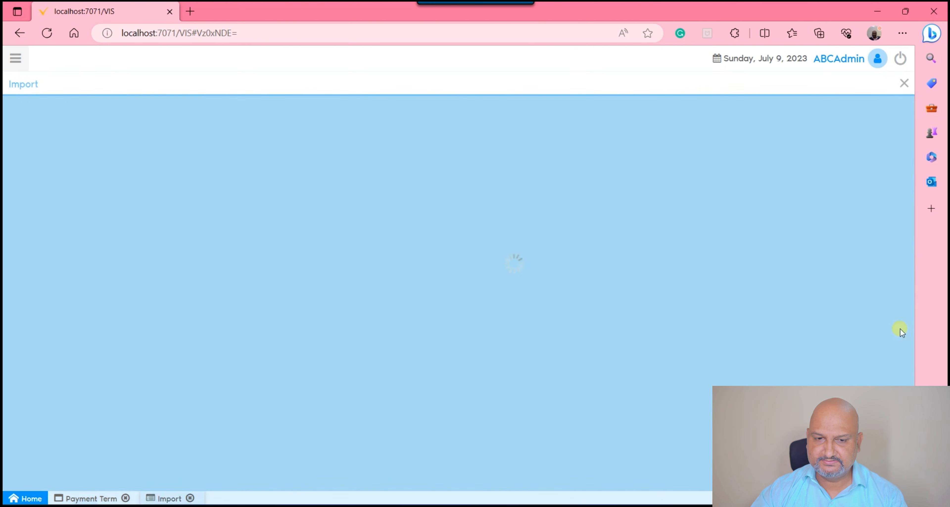
Create and save a new import mapping named Payment Term Import.
click(321, 126)
click(332, 120)
click(332, 121)
click(332, 120)
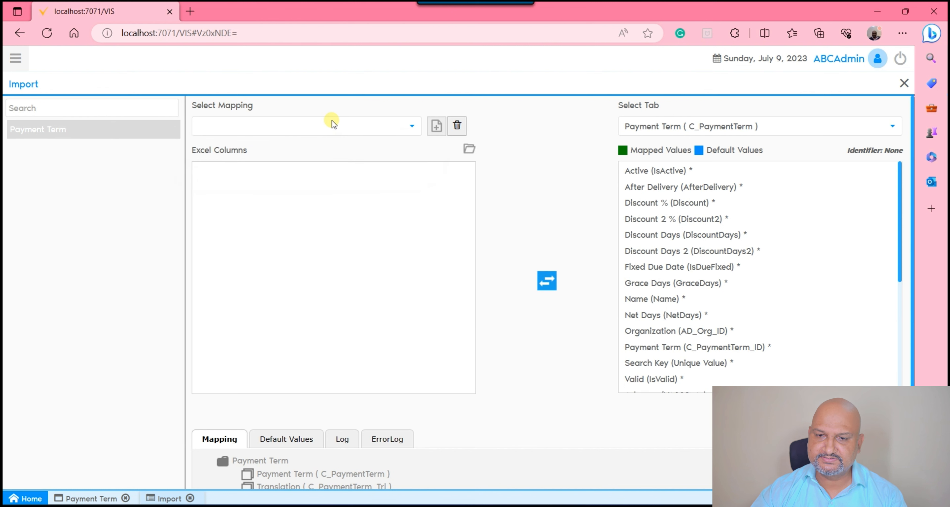
click(332, 120)
click(422, 187)
click(436, 126)
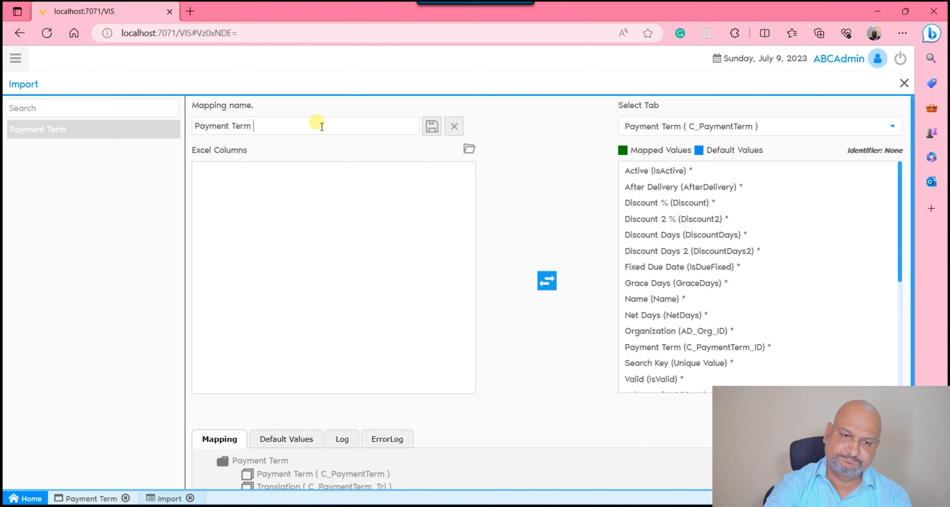
click(432, 126)
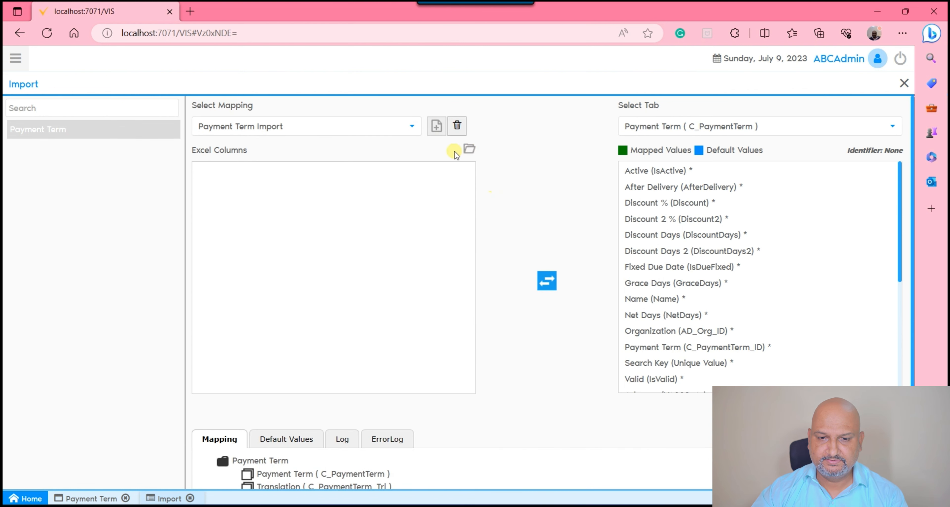
Try to load the Payment Term.xlsx workbook as the source of Excel columns for the Payment Term Import mapping.
click(470, 149)
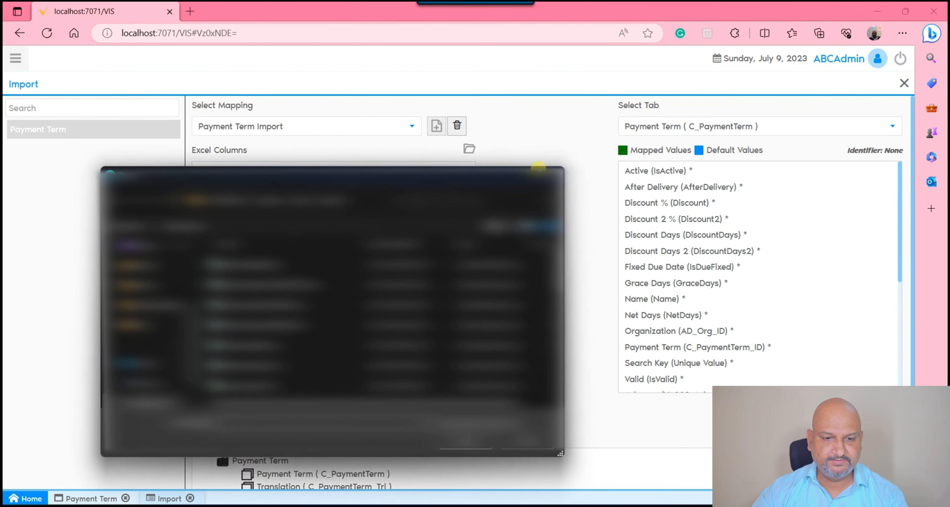
scroll(159, 277, up, 2)
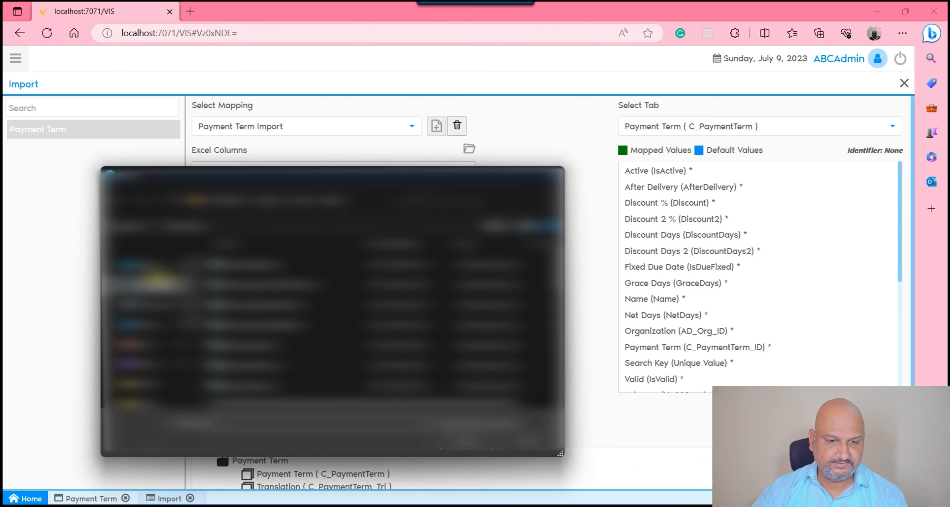
click(152, 267)
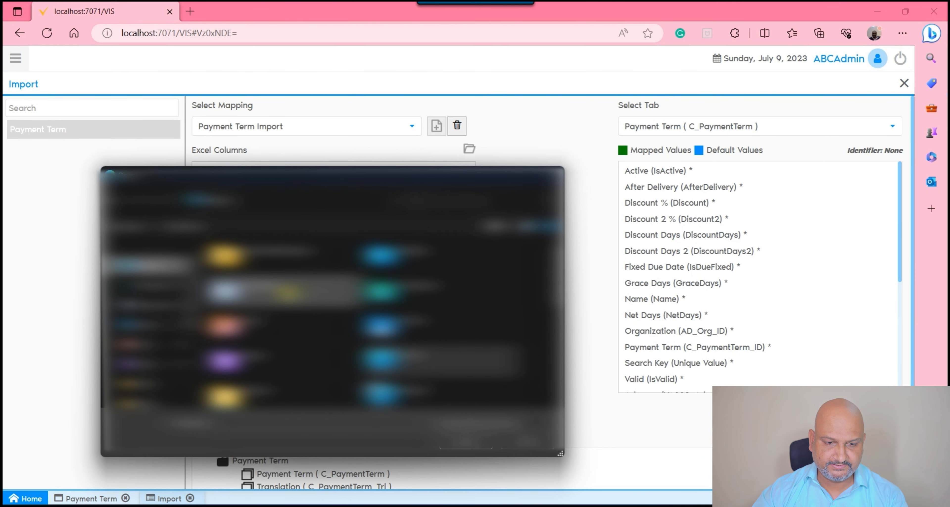
click(289, 292)
key(p)
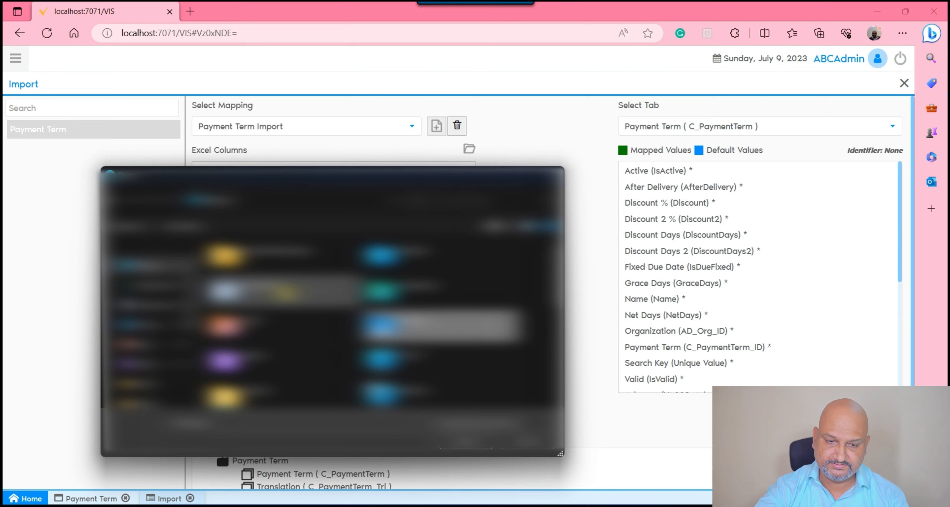
key(p)
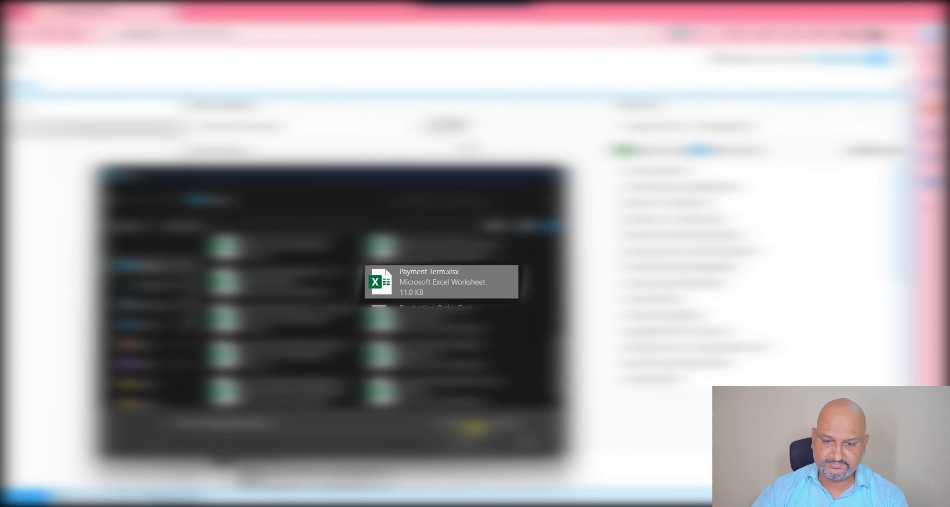
click(470, 440)
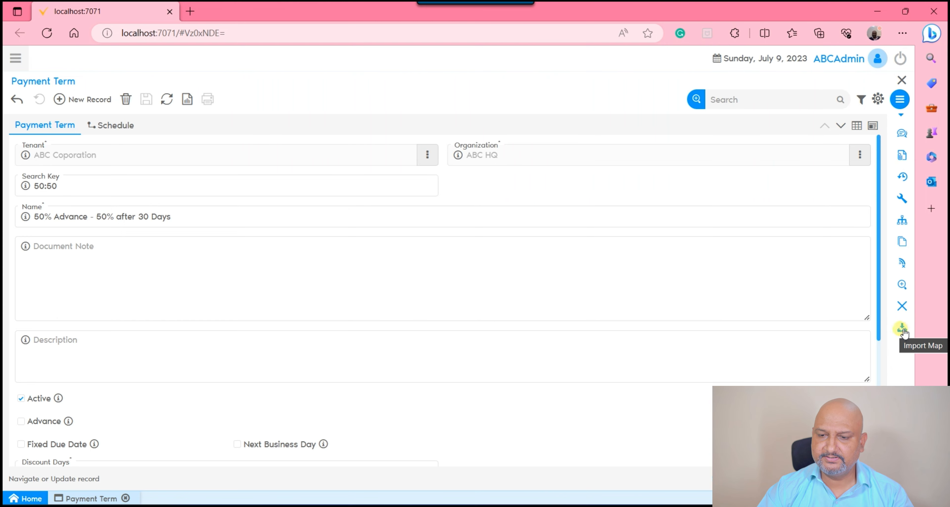
Open the Import form for Payment Term again and select the existing Payment Term Import mapping.
click(902, 329)
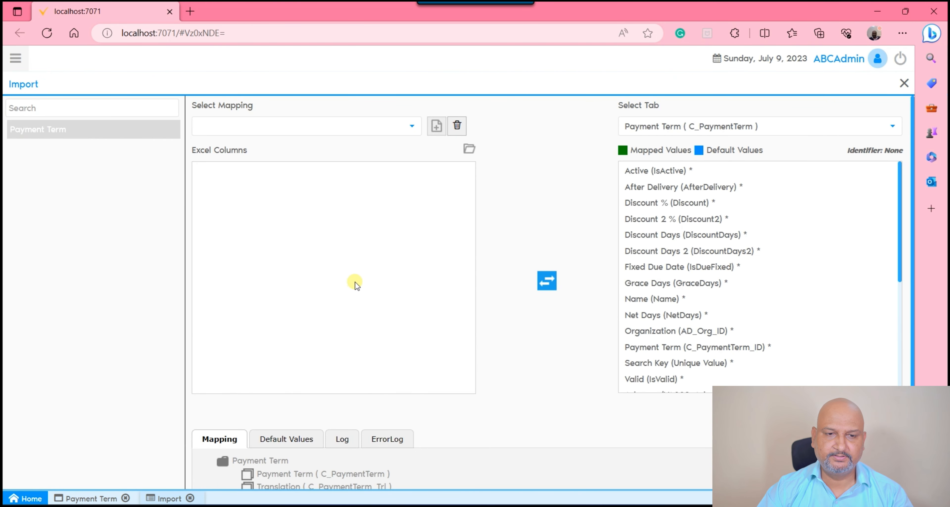
click(405, 126)
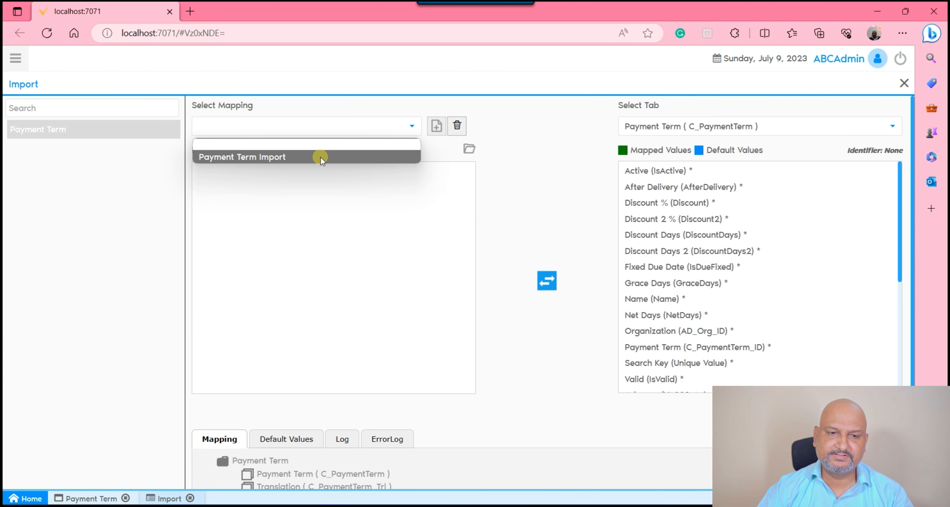
click(508, 165)
click(436, 126)
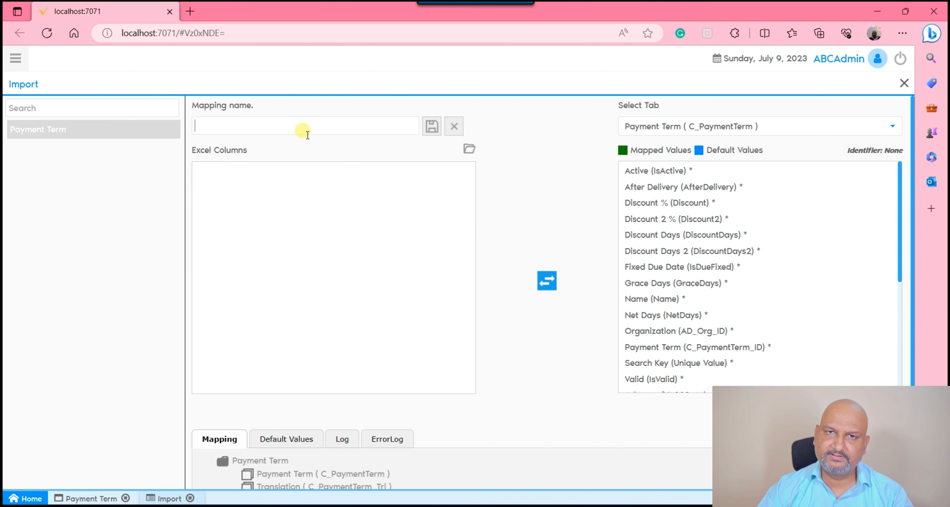
click(454, 125)
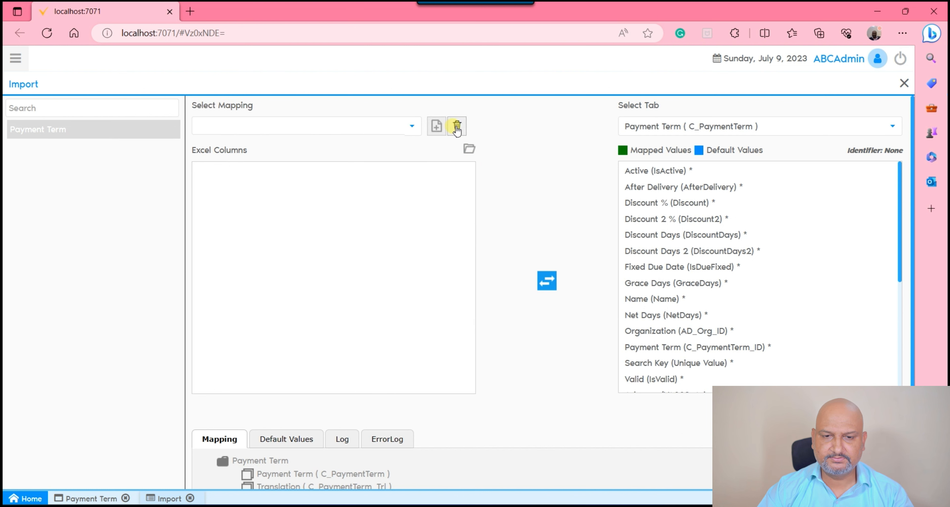
click(358, 124)
click(279, 157)
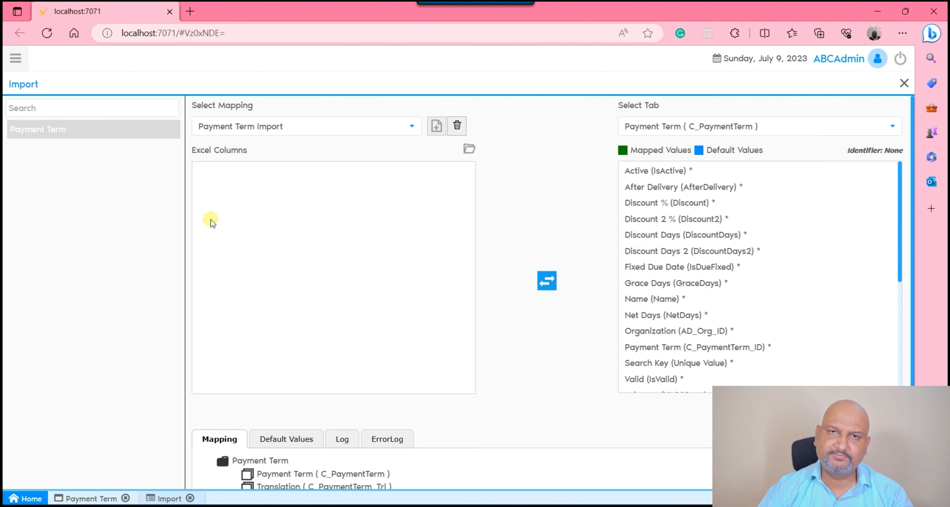
Load Payment Term.xlsx into the Import form to list its Excel columns.
click(469, 150)
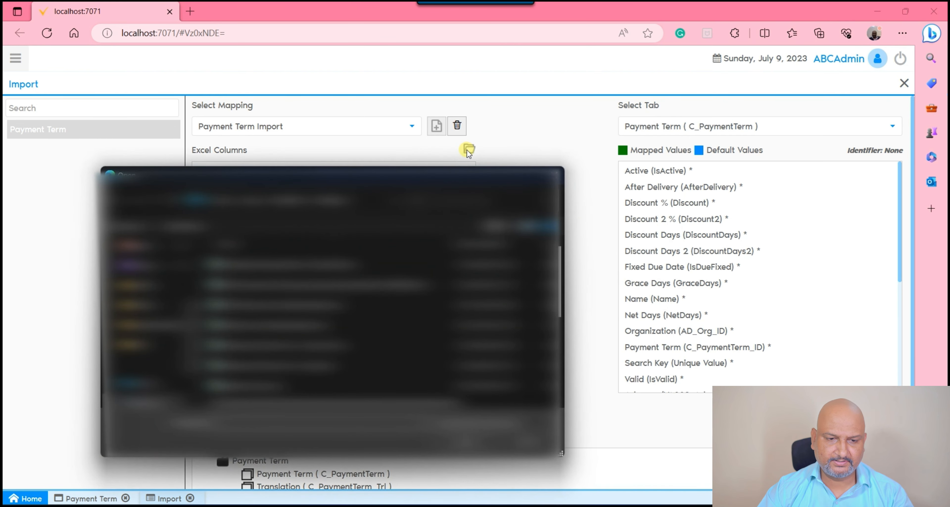
scroll(136, 288, up, 3)
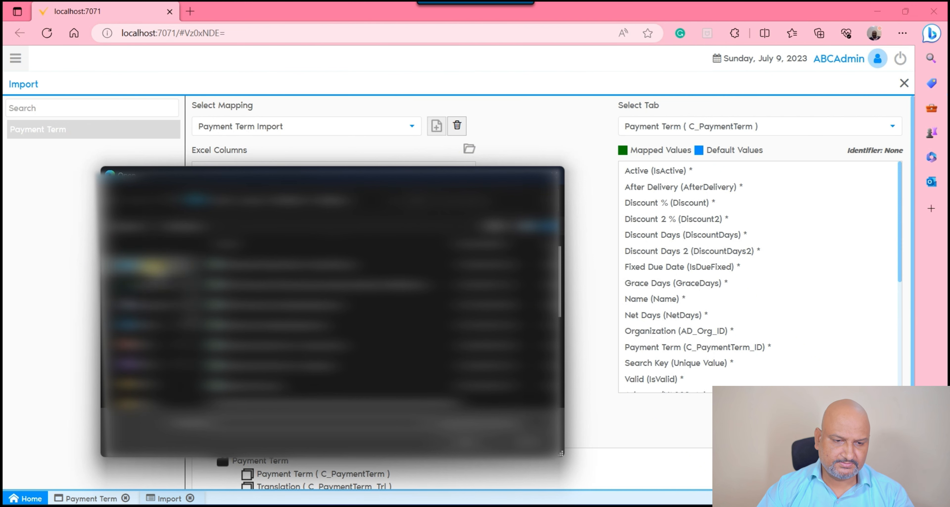
click(155, 266)
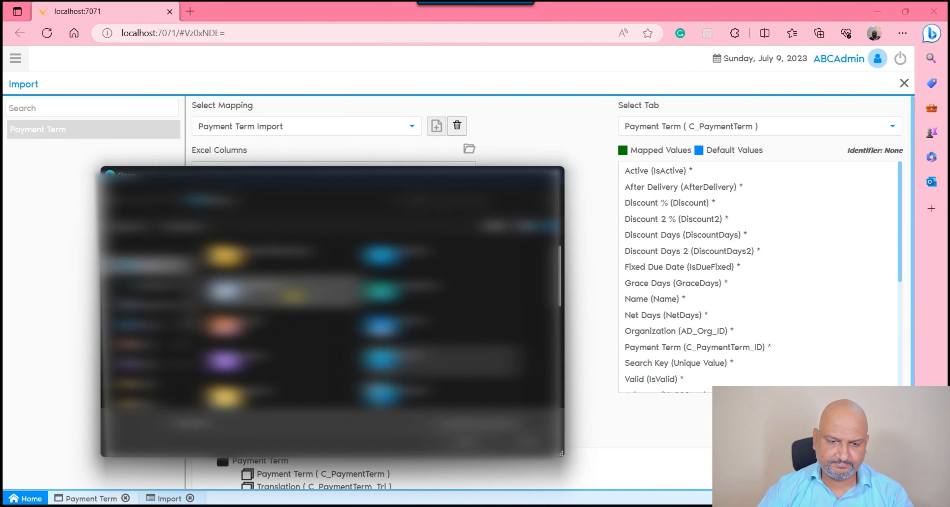
double_click(294, 293)
scroll(294, 291, down, 5)
click(422, 277)
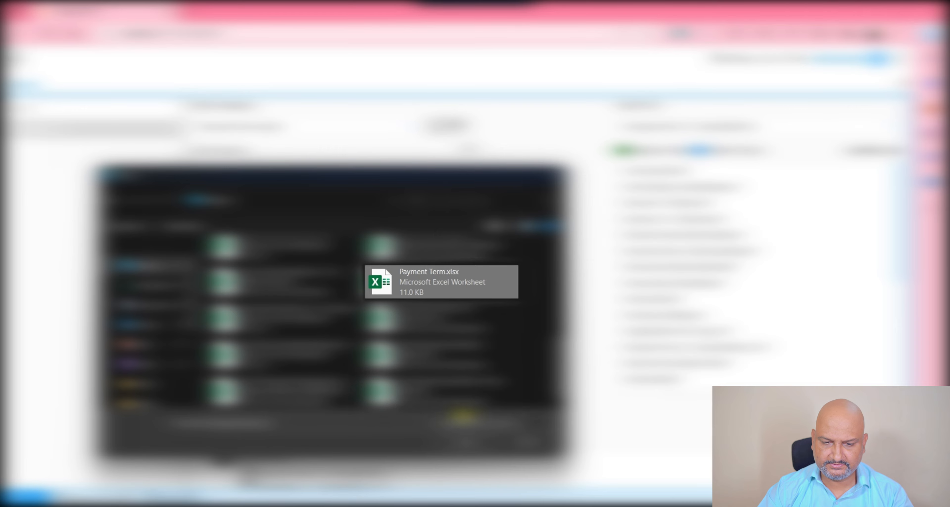
click(464, 416)
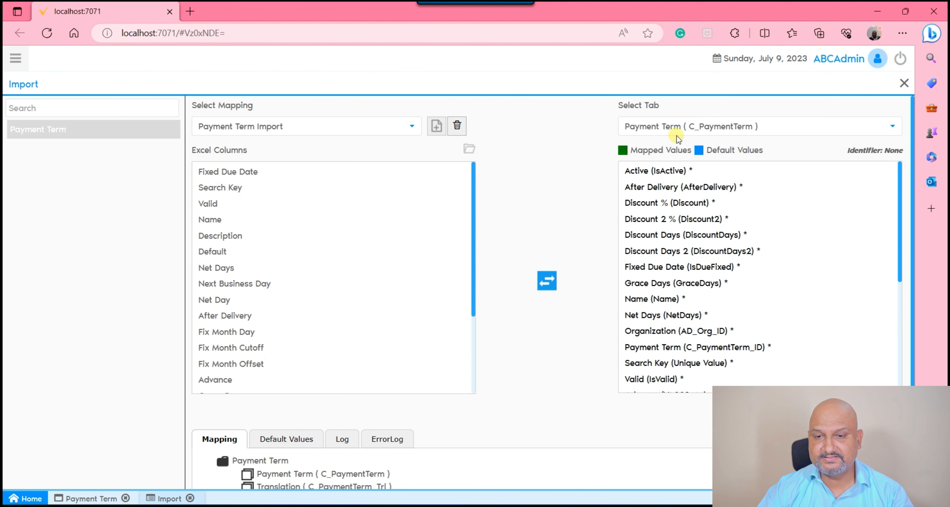
For the Payment Term table, set the Active (IsActive) field's default value to true and check it among the default values.
click(680, 130)
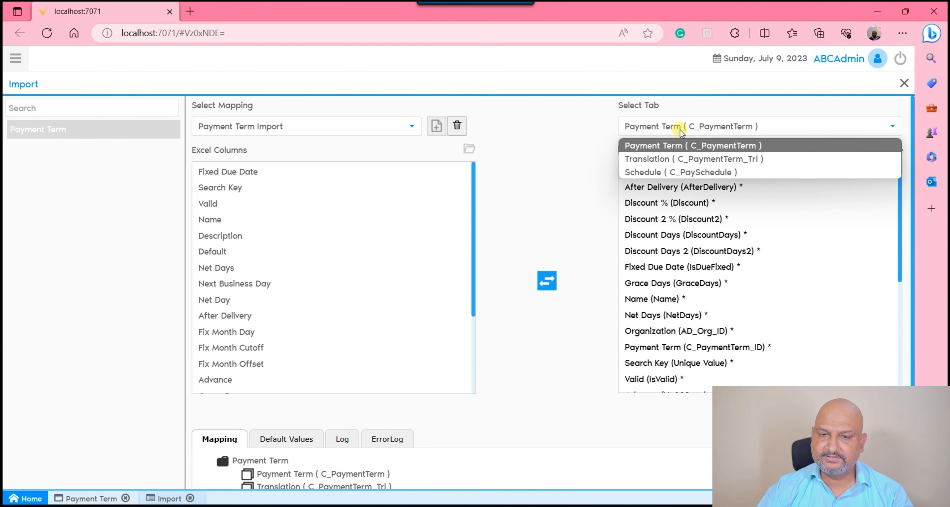
click(680, 130)
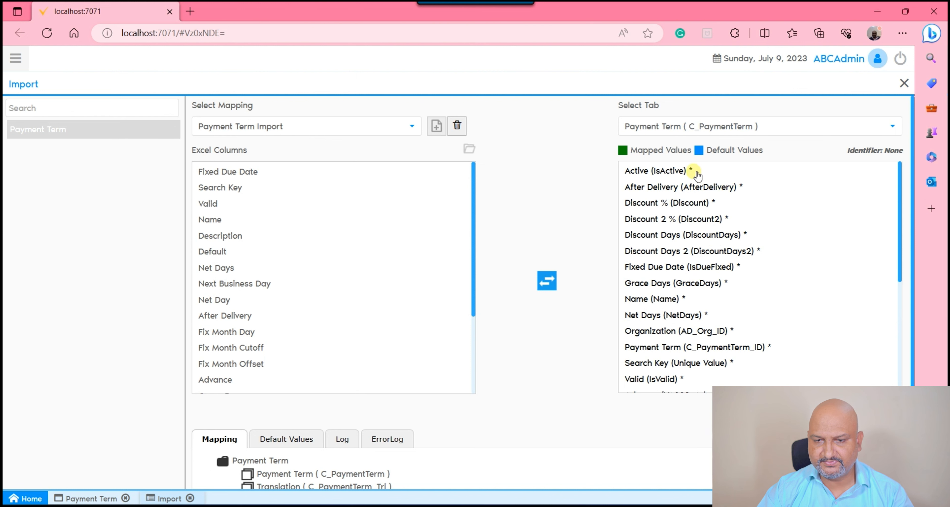
mouse_move(749, 194)
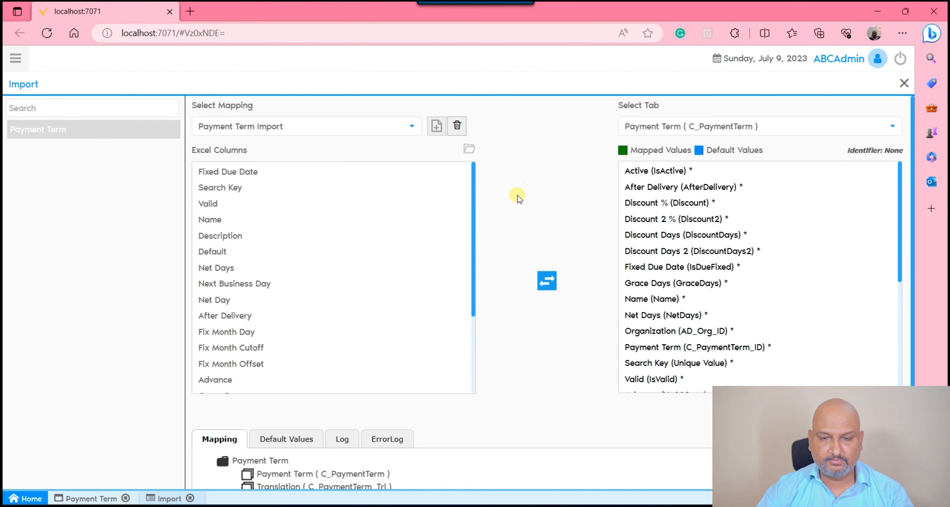
click(660, 172)
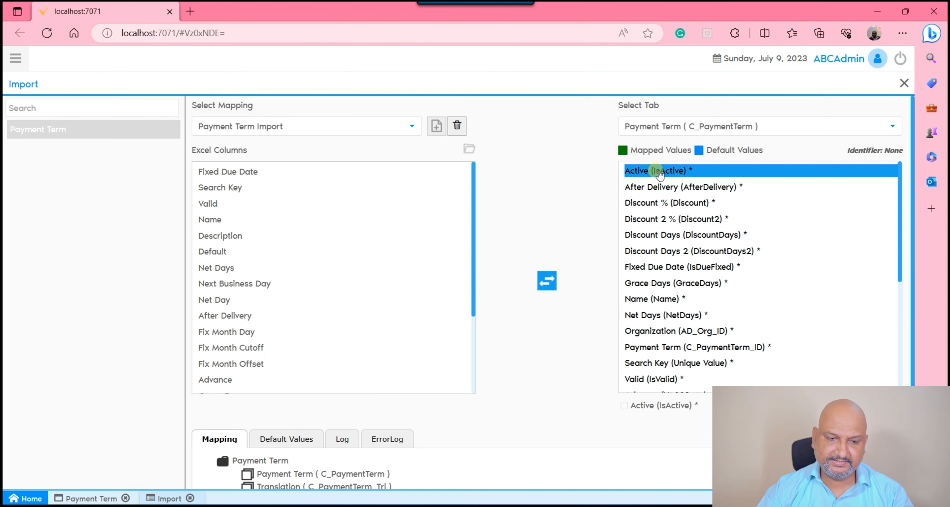
scroll(269, 289, down, 3)
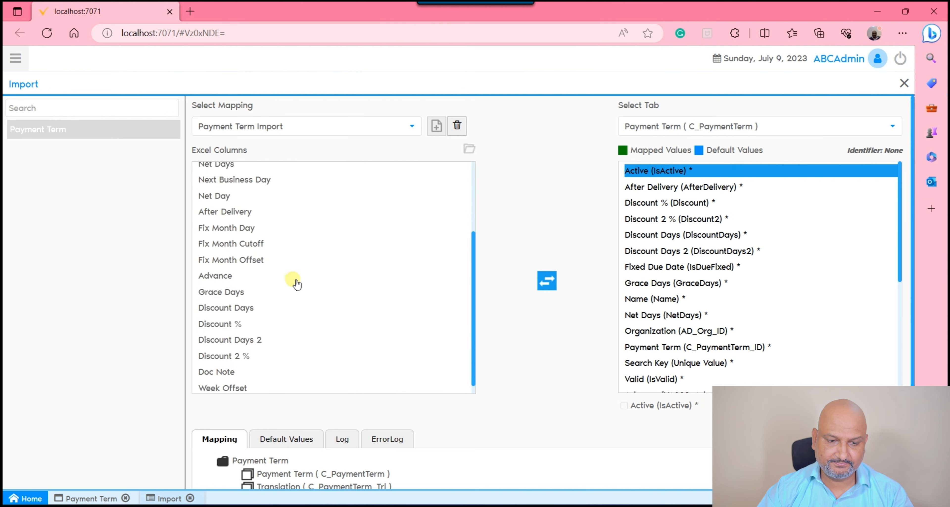
scroll(297, 284, up, 3)
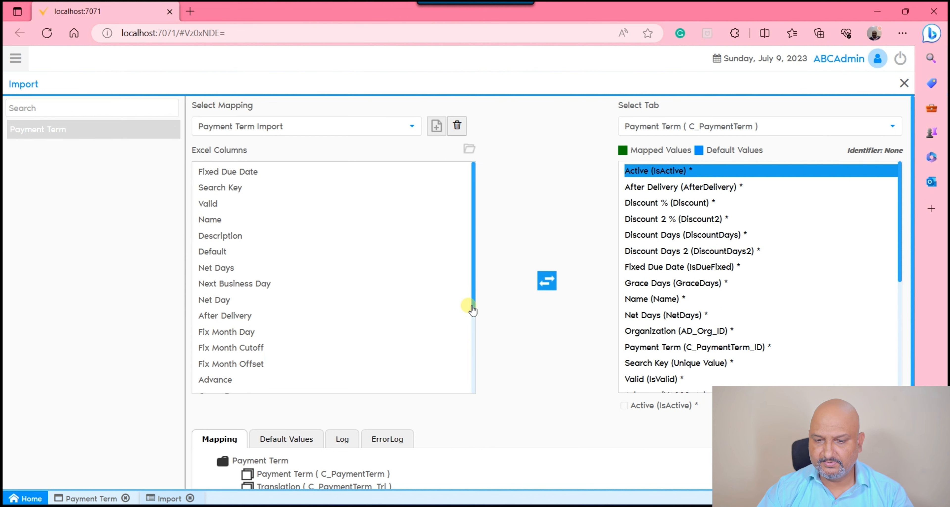
click(622, 406)
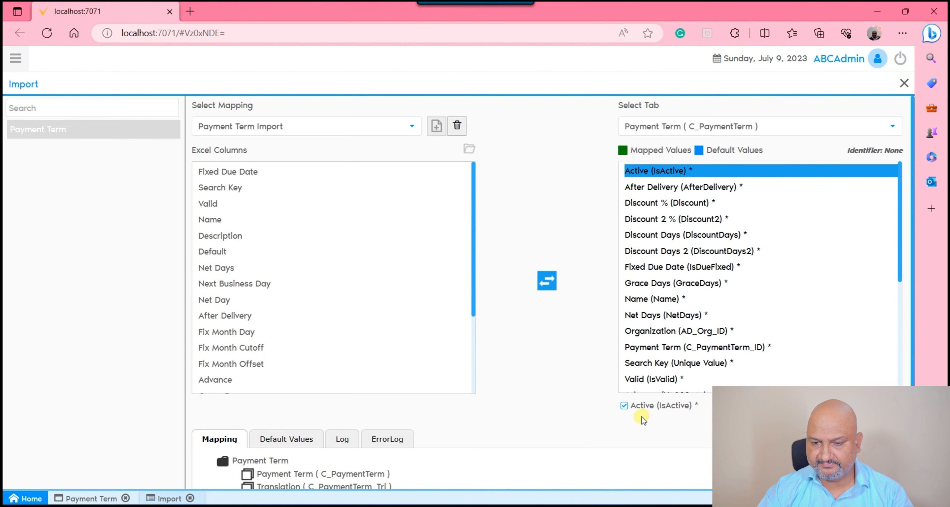
click(891, 405)
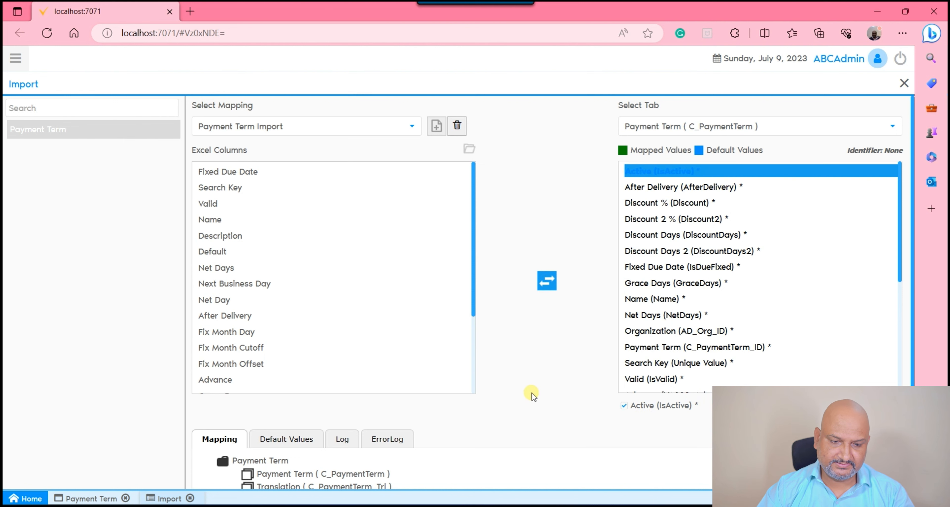
scroll(535, 391, down, 2)
click(295, 382)
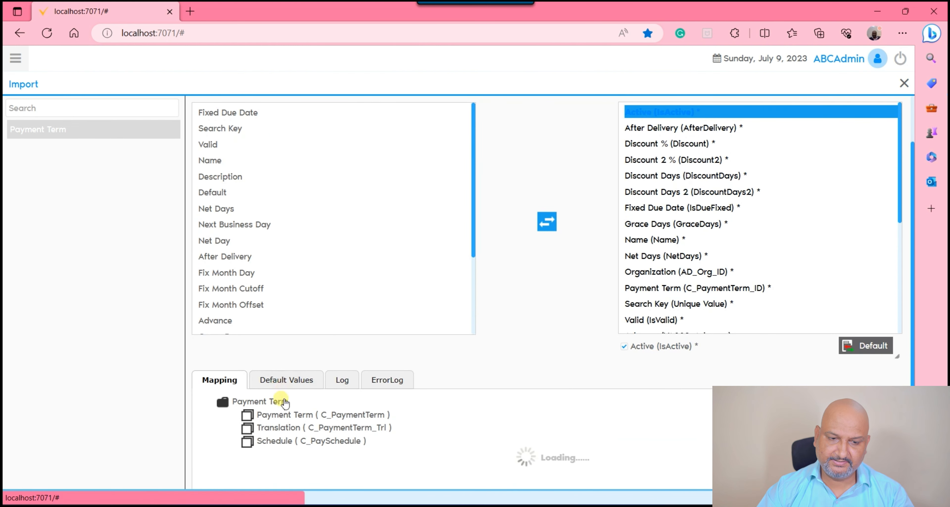
click(252, 415)
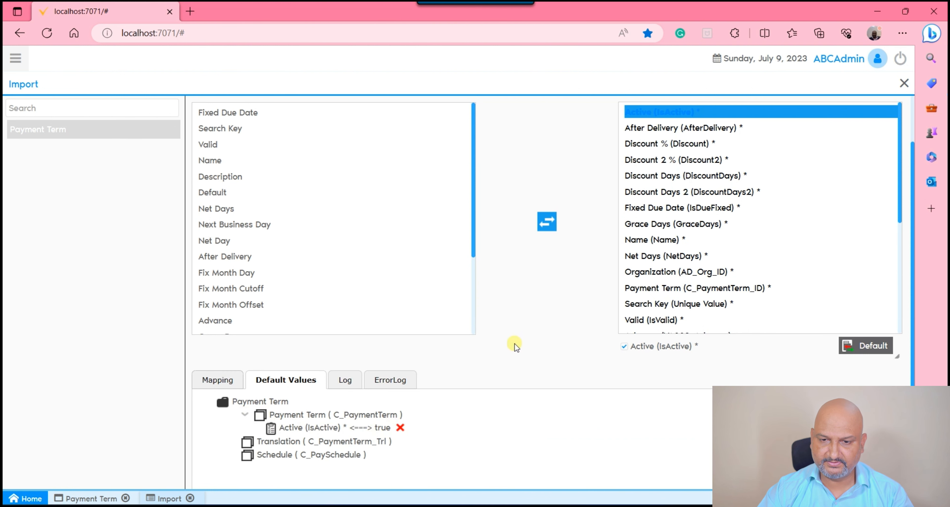
Map the After Delivery Excel column to the After Delivery (AfterDelivery) field and check the pair in the mapping tree.
scroll(517, 338, up, 2)
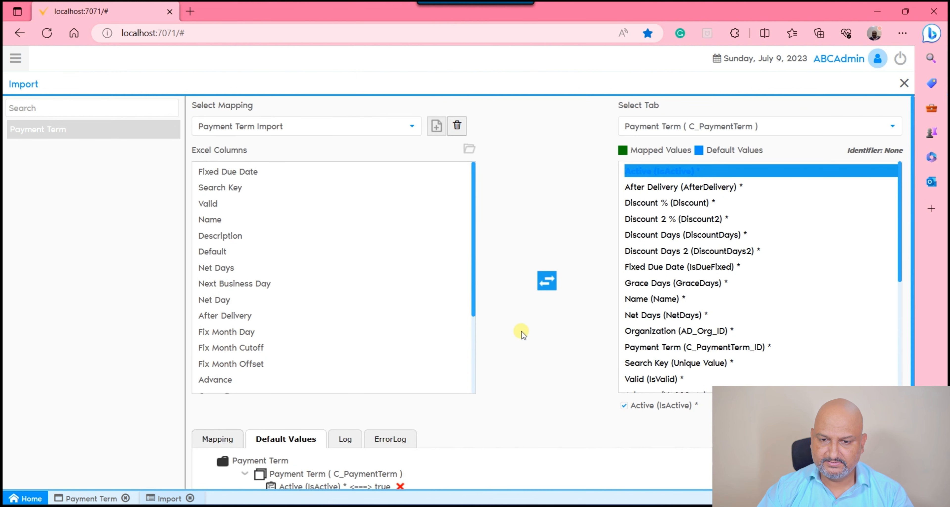
click(659, 188)
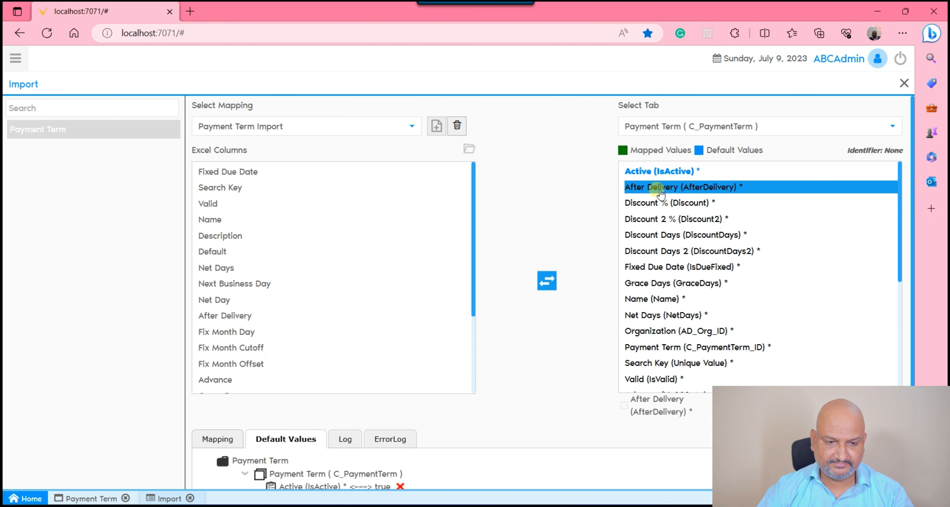
click(227, 317)
click(552, 282)
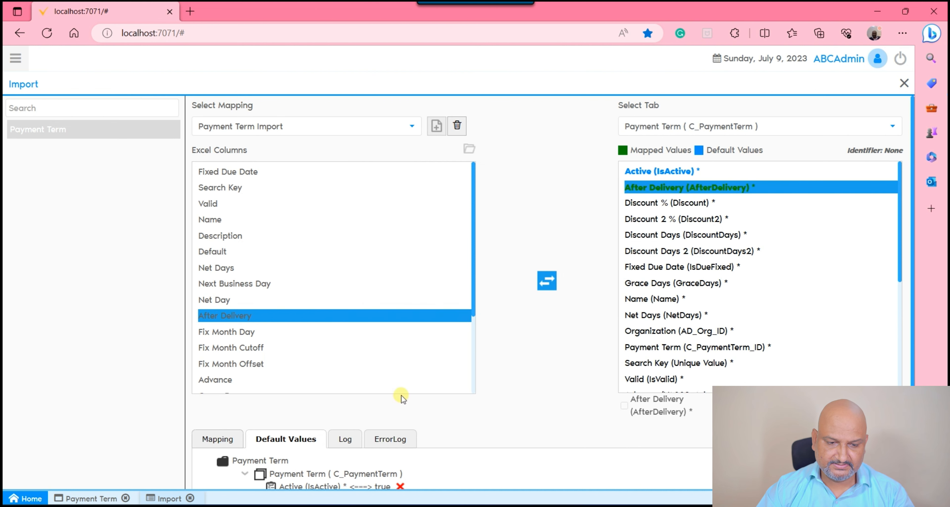
scroll(401, 397, down, 1)
click(201, 383)
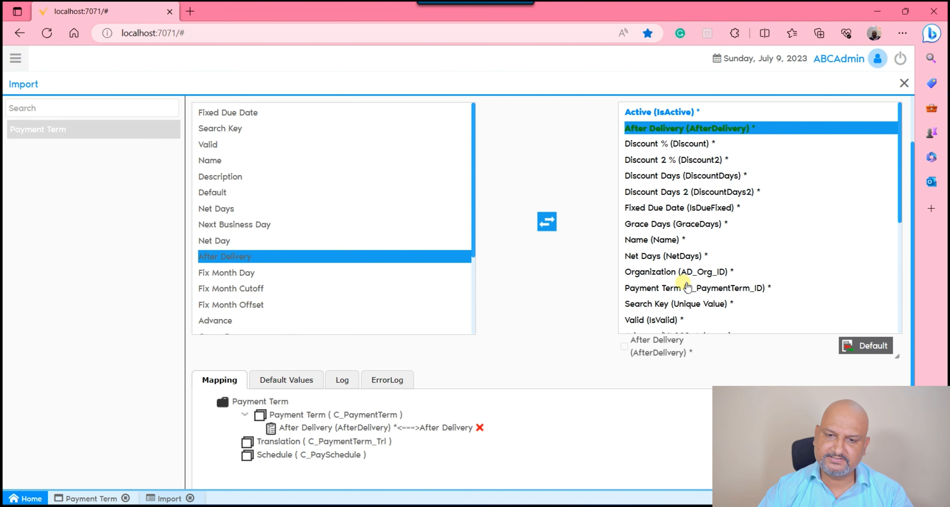
Set the default value of the Discount % (Discount) field to 0.
scroll(690, 254, up, 2)
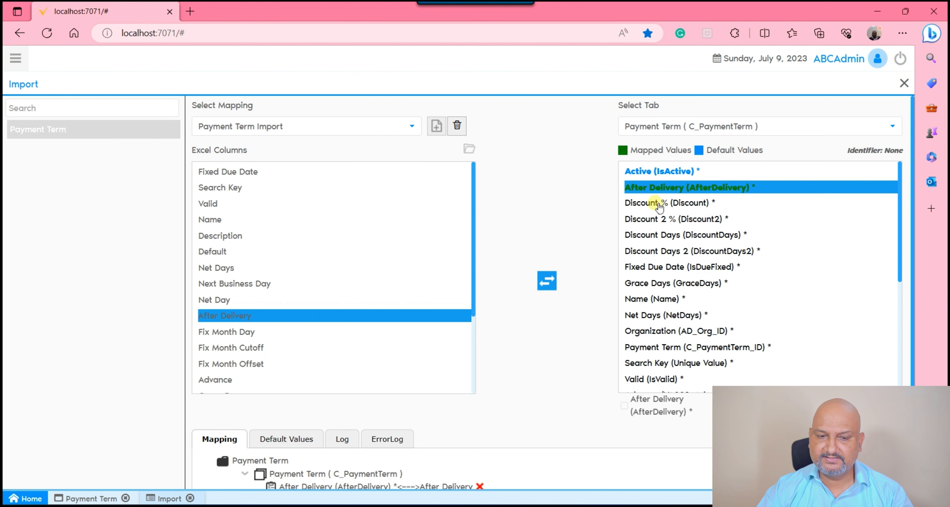
scroll(514, 304, down, 3)
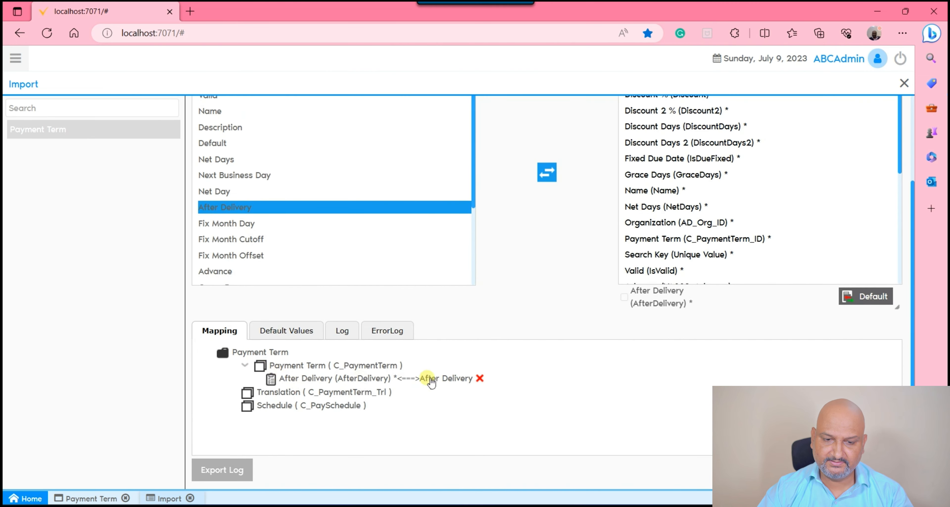
scroll(511, 263, up, 3)
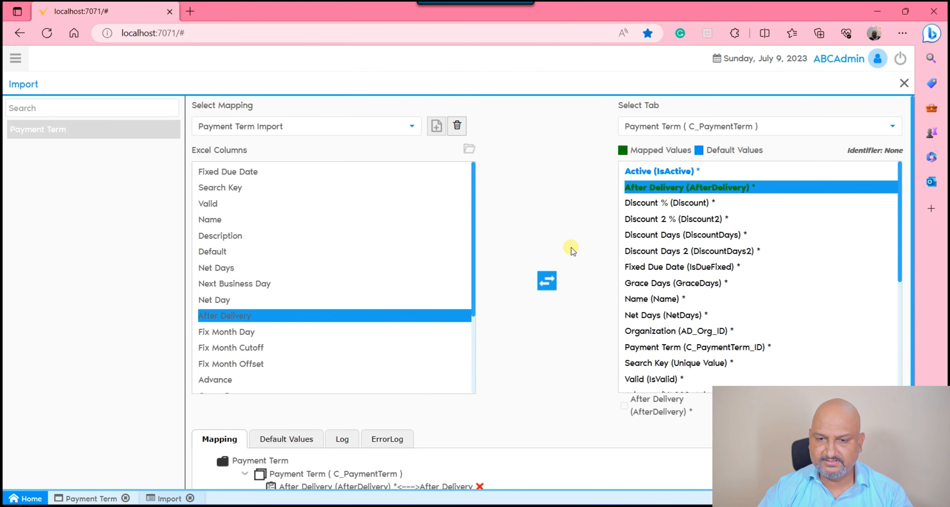
click(693, 210)
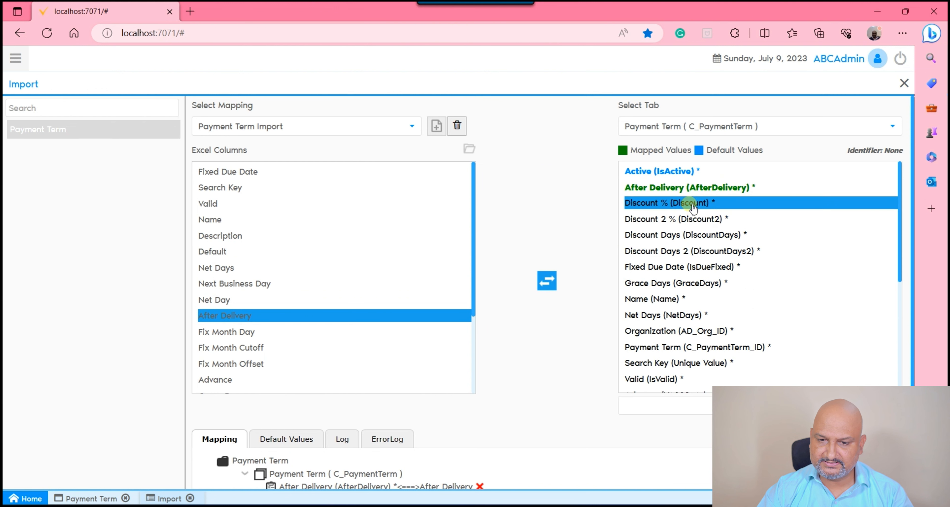
text(0)
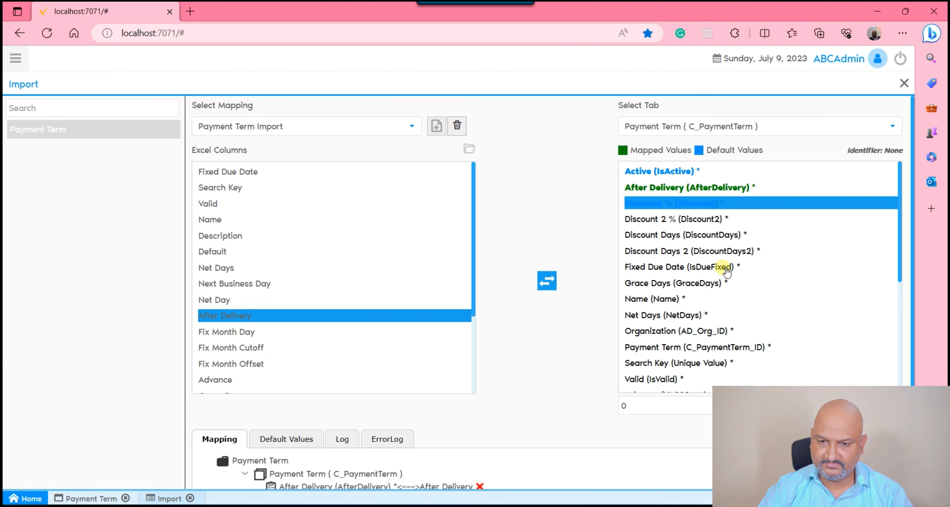
Set the default values of the Discount 2 % (Discount2), Discount Days (DiscountDays) and Discount Days 2 (DiscountDays2) fields to 0.
click(680, 221)
click(659, 408)
text(0)
click(675, 234)
click(653, 403)
text(0)
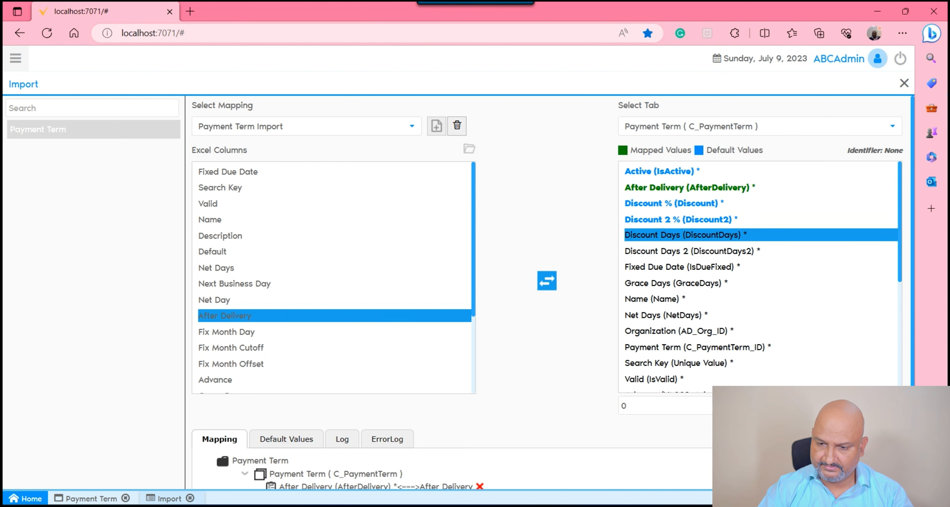
click(685, 251)
click(646, 416)
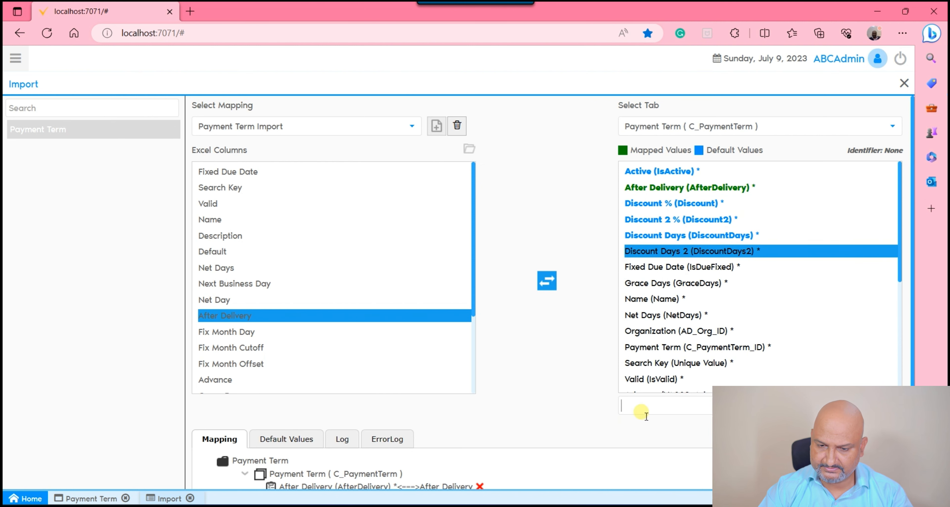
text(0)
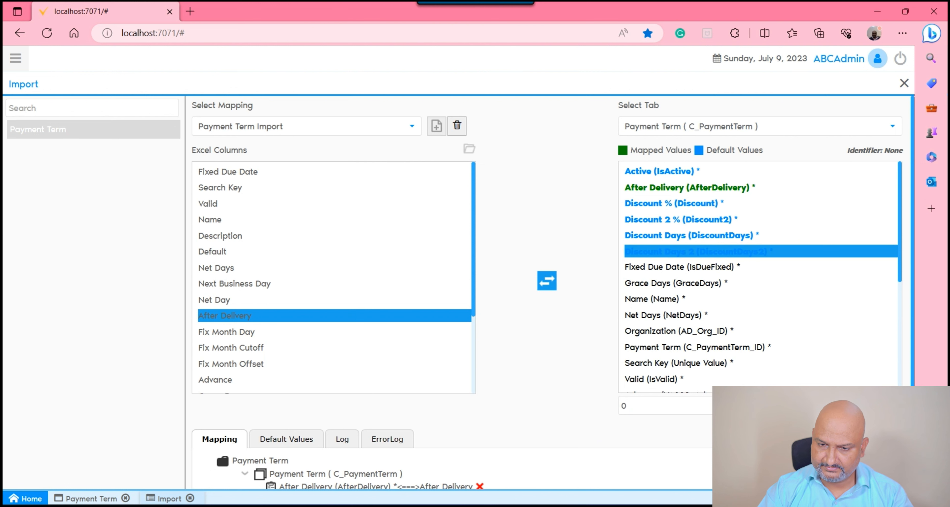
Set the Fixed Due Date (IsDueFixed) field's default to unchecked and the Grace Days (GraceDays) field's default to 0.
click(682, 266)
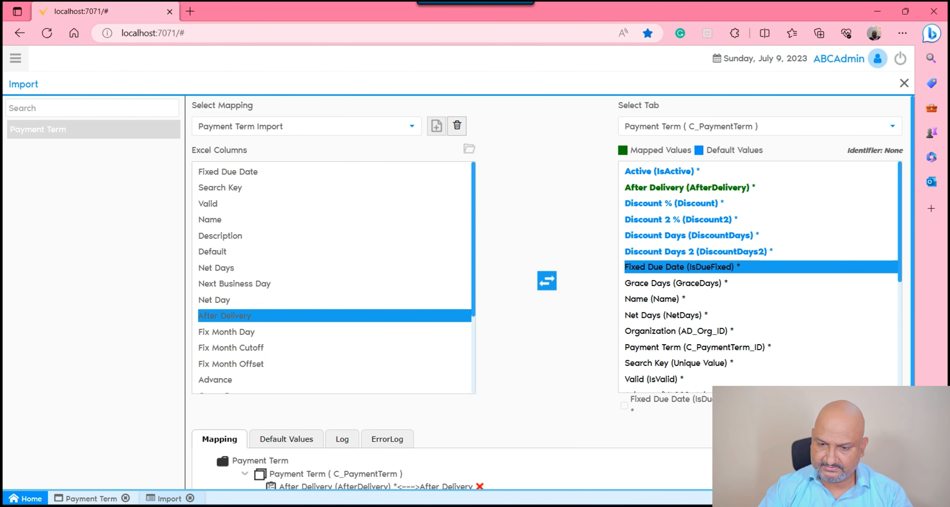
click(660, 283)
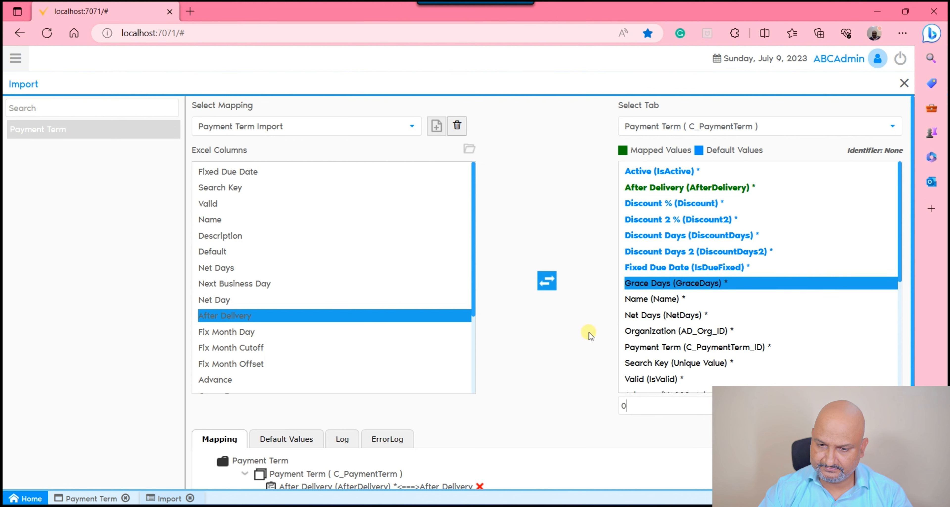
click(892, 405)
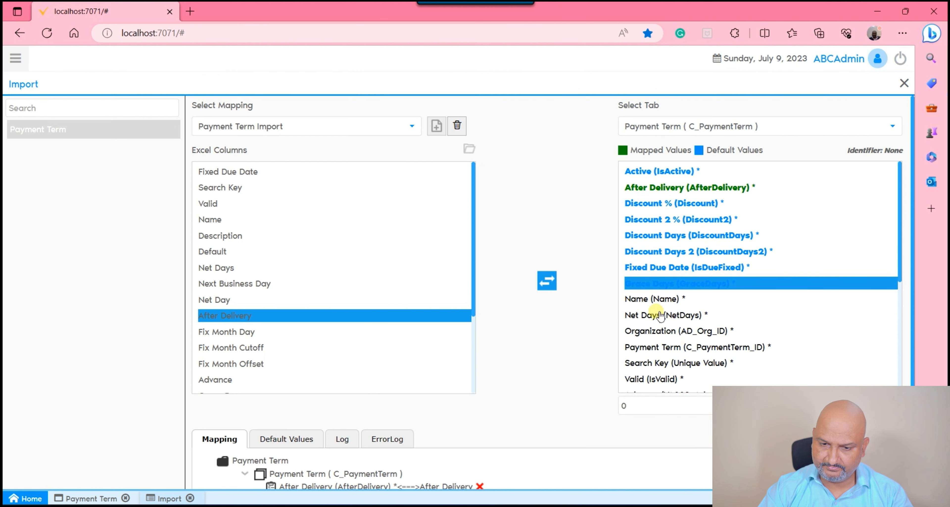
Map the Name Excel column to the Name (Name) field and the Net Days column to the Net Days (NetDays) field.
click(656, 299)
click(223, 221)
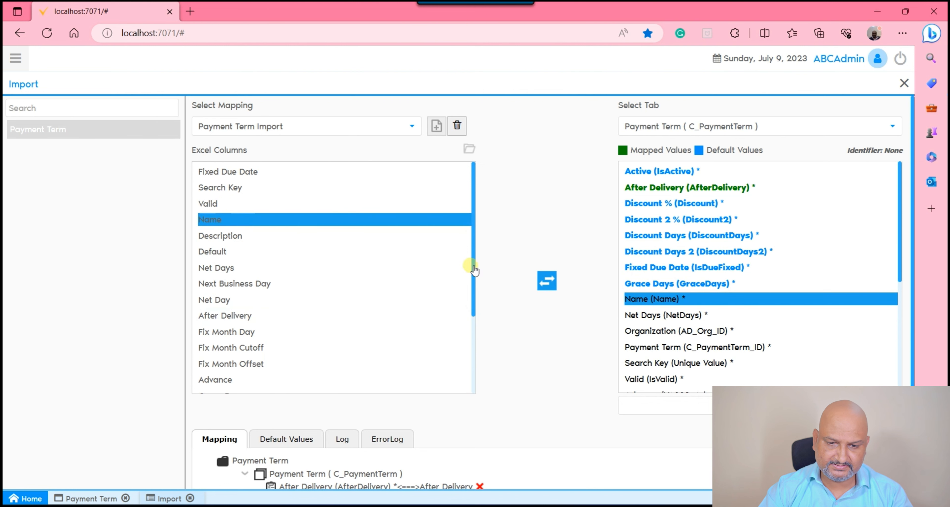
click(547, 280)
click(684, 315)
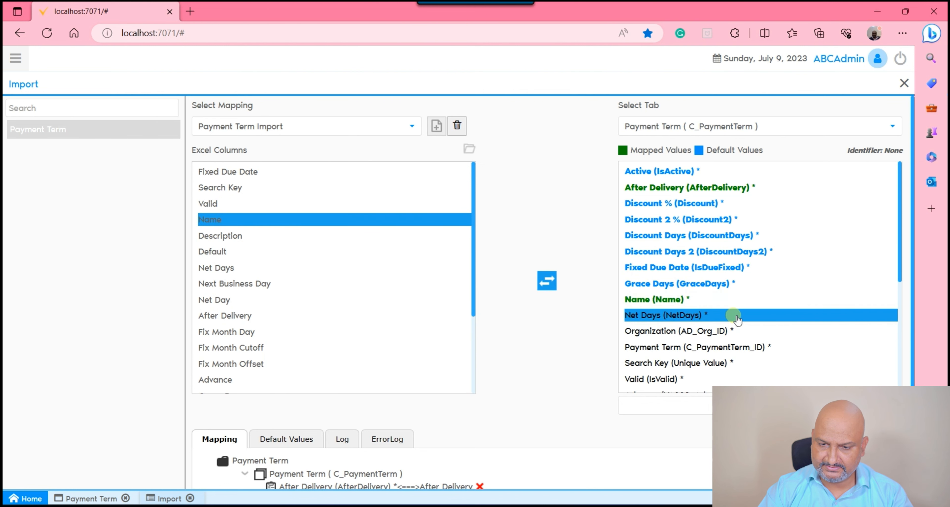
click(227, 268)
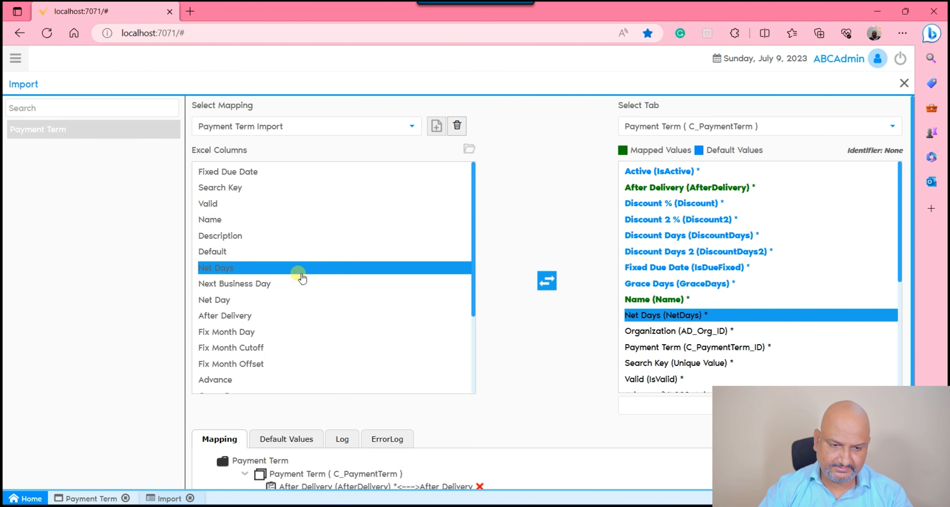
click(547, 280)
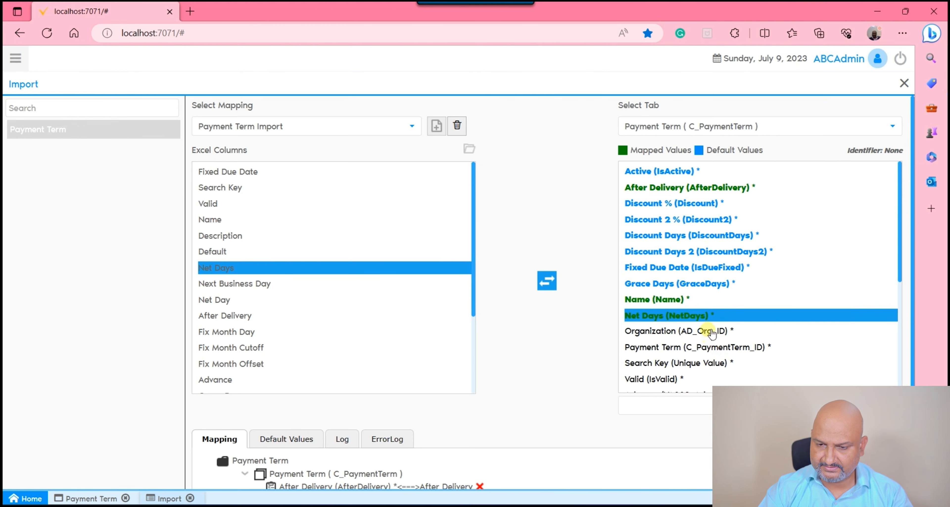
Check the session's organization, and map the Search Key Excel column to the Search Key (Unique Value) field.
click(833, 61)
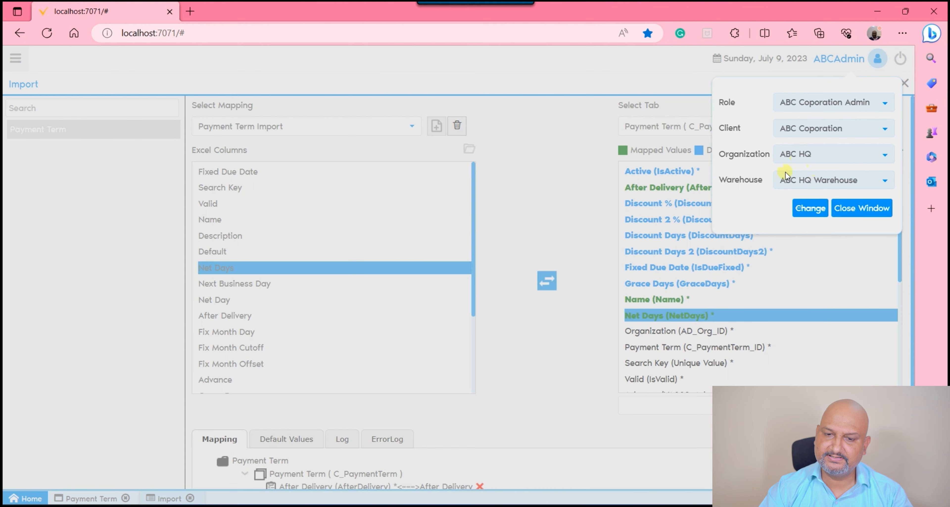
click(553, 344)
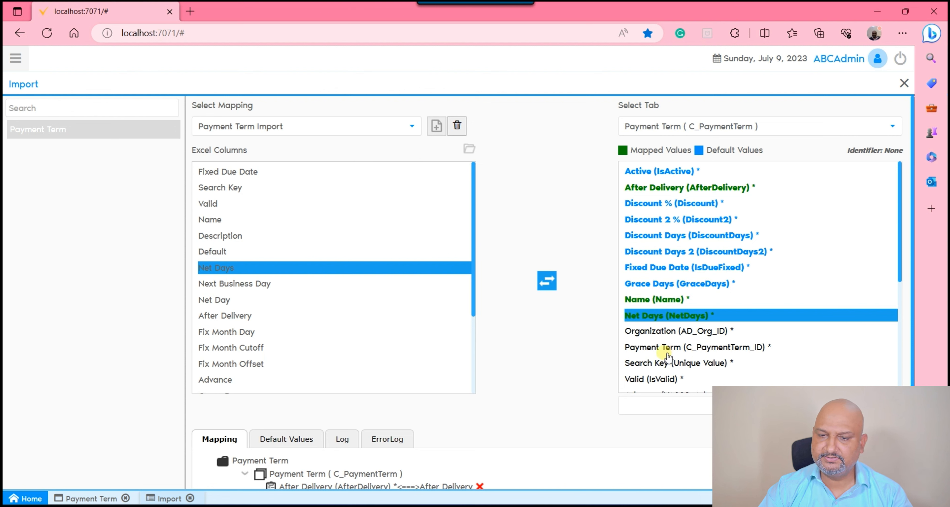
click(659, 365)
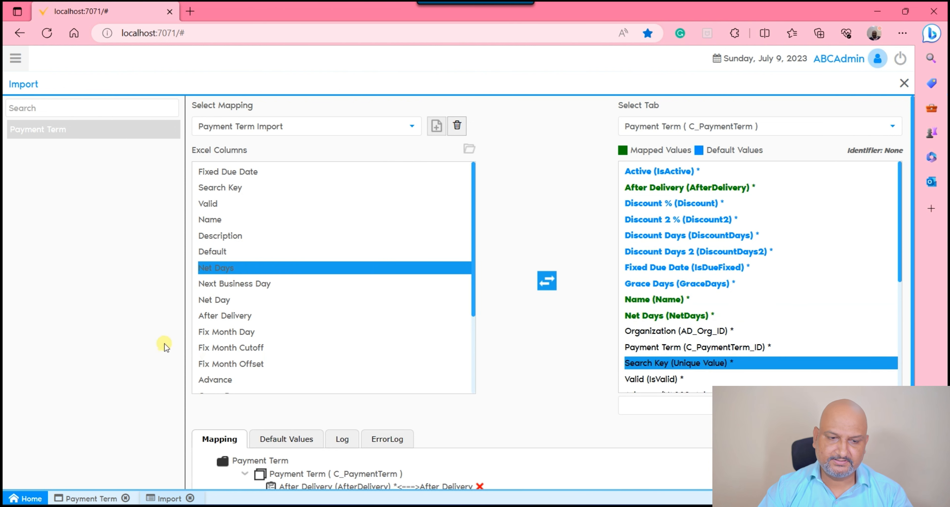
click(244, 188)
click(547, 281)
Review the remaining table fields and the mapped pairs, and save the Payment Term Import mapping.
click(649, 380)
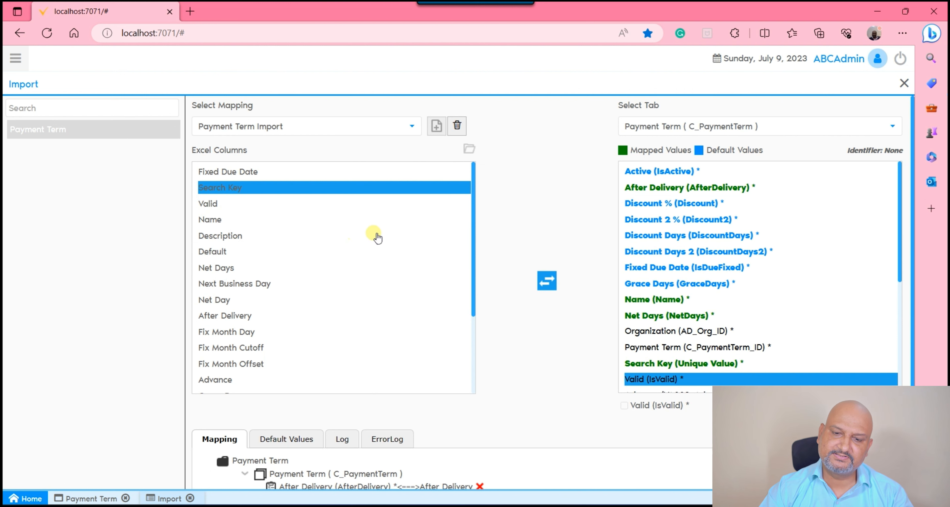
scroll(706, 251, down, 2)
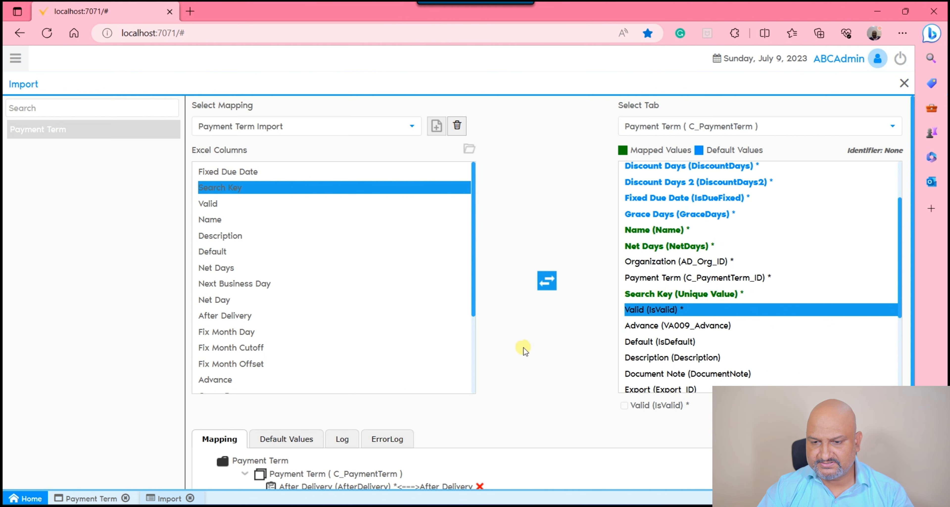
scroll(635, 312, down, 4)
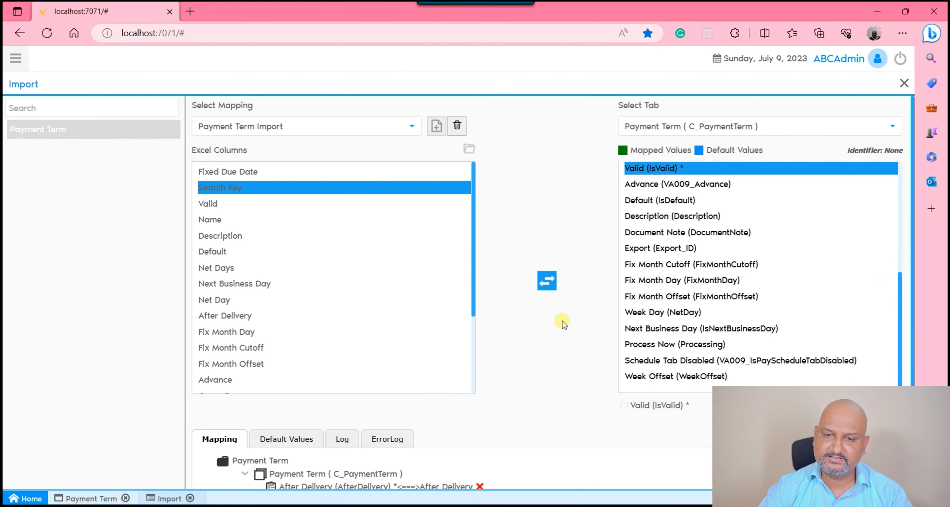
scroll(542, 365, down, 3)
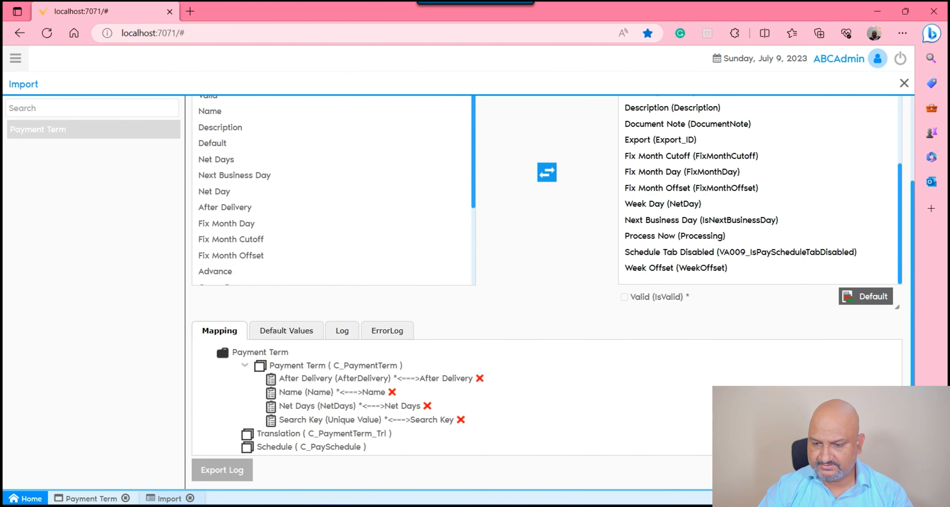
click(812, 470)
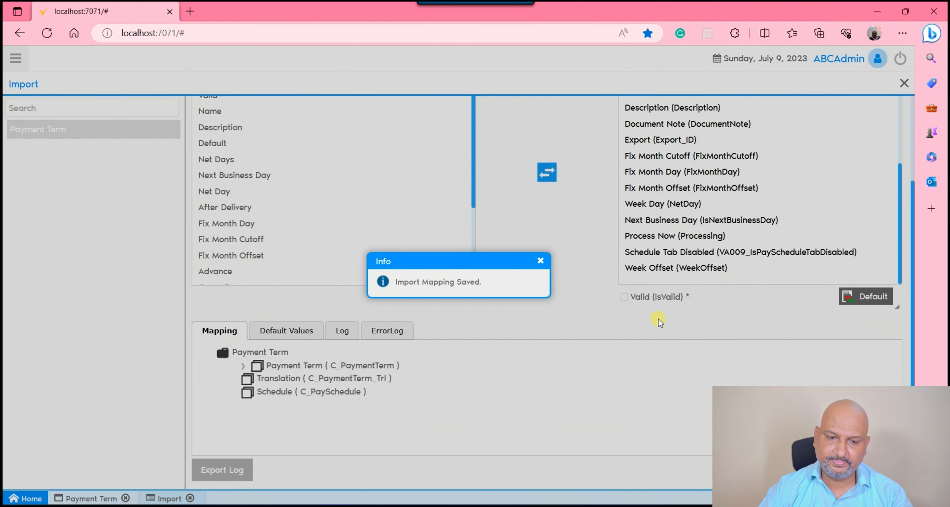
click(541, 261)
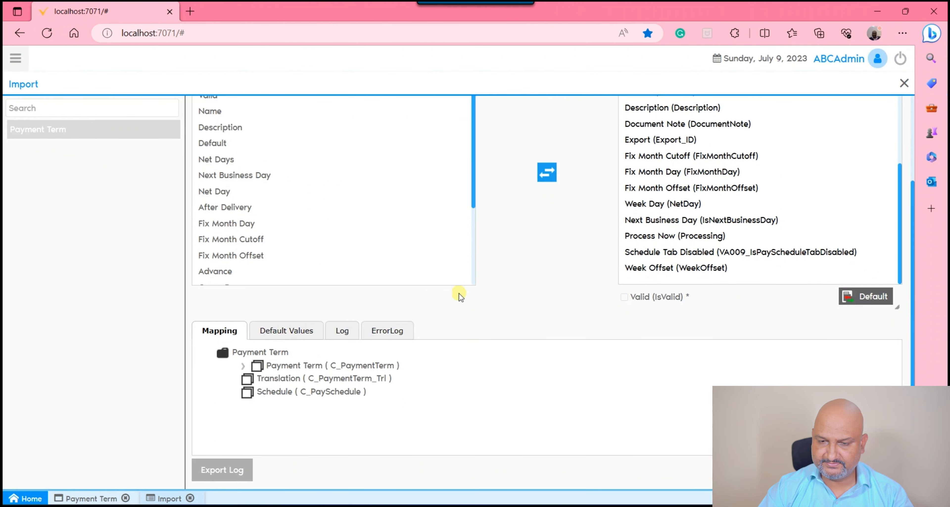
Run the Payment Term import and review its log and error log.
scroll(526, 290, up, 3)
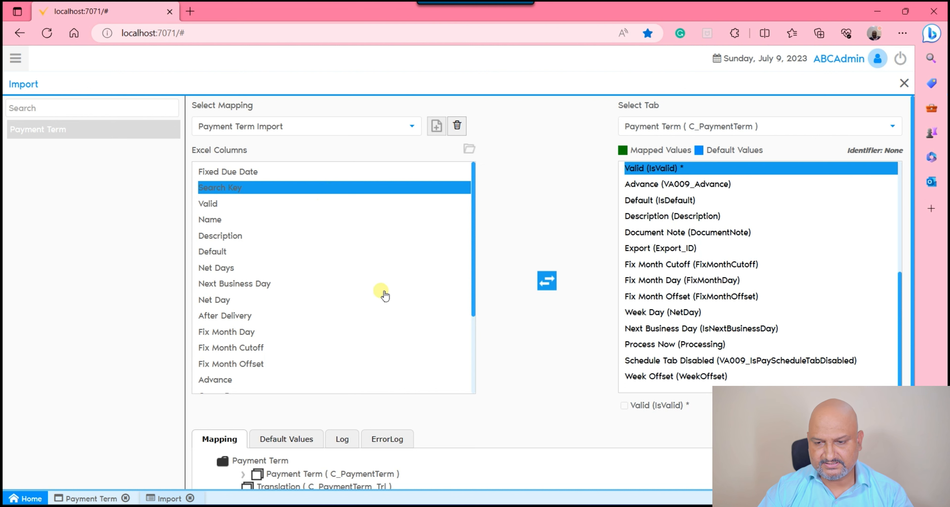
scroll(554, 291, down, 3)
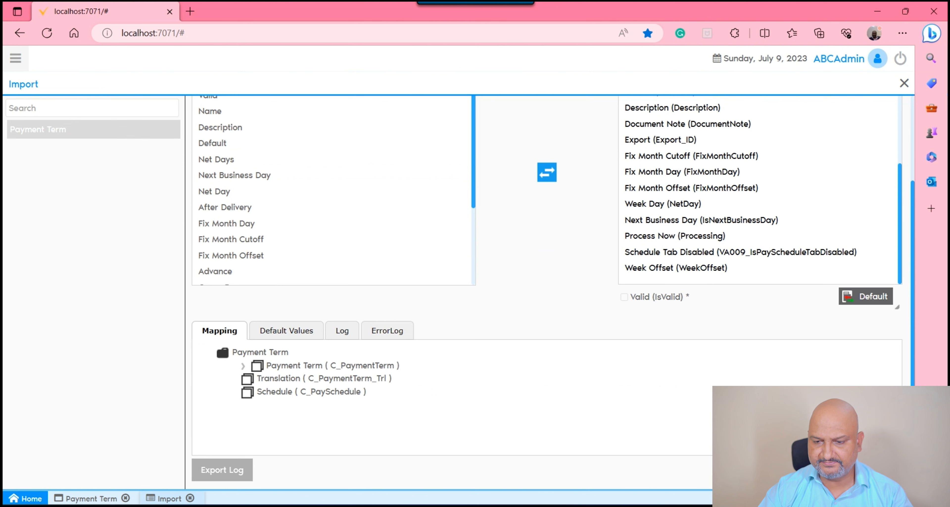
click(878, 469)
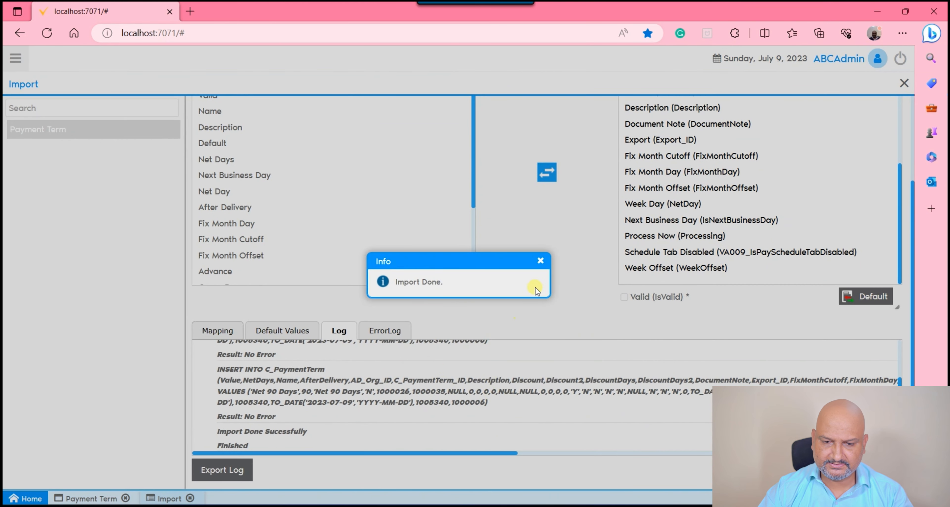
click(540, 261)
scroll(353, 411, up, 3)
scroll(355, 411, down, 3)
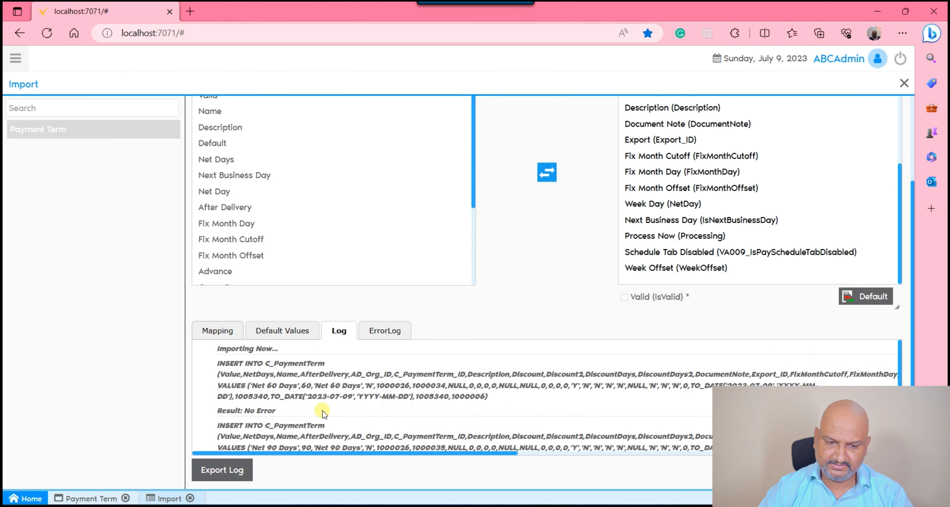
click(388, 330)
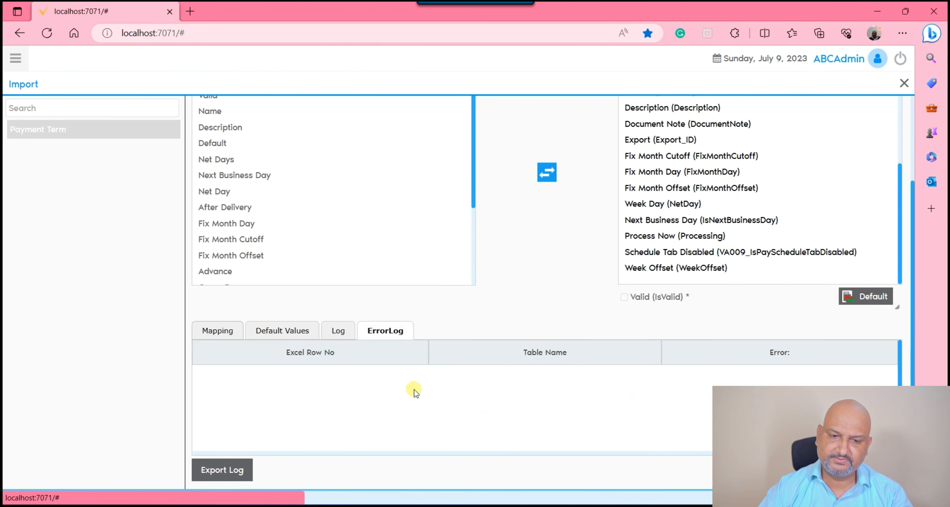
Run the import again, and check the Net 60 Days and Net 90 Days records in the refreshed Payment Term grid.
click(870, 469)
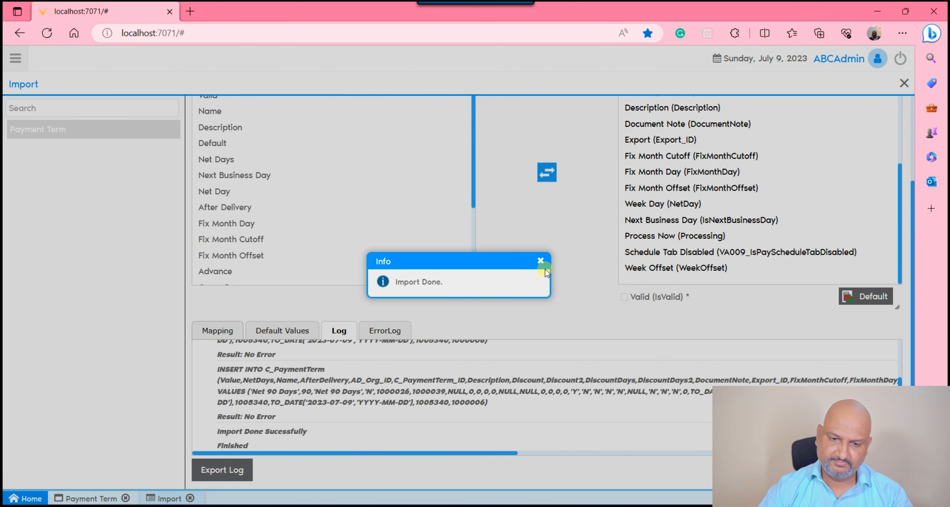
click(545, 270)
click(904, 83)
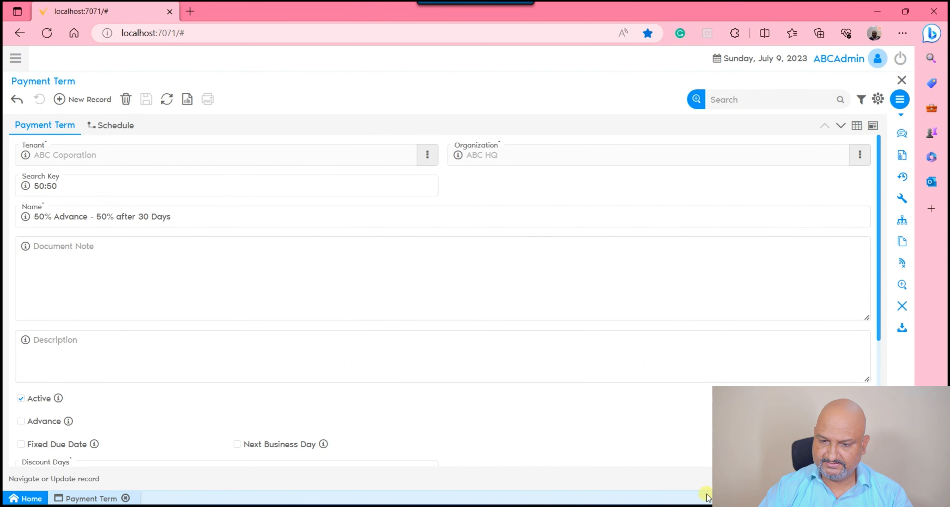
click(856, 126)
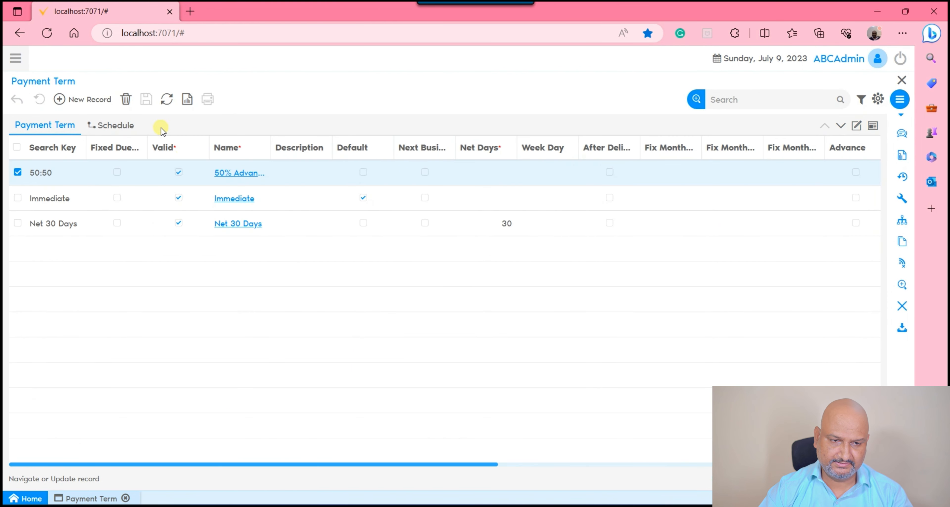
click(167, 99)
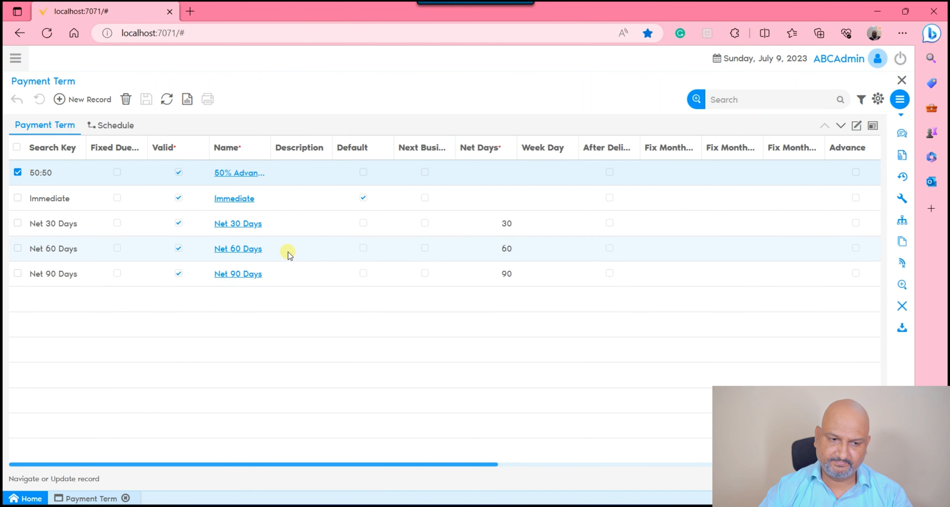
drag(290, 255, 289, 277)
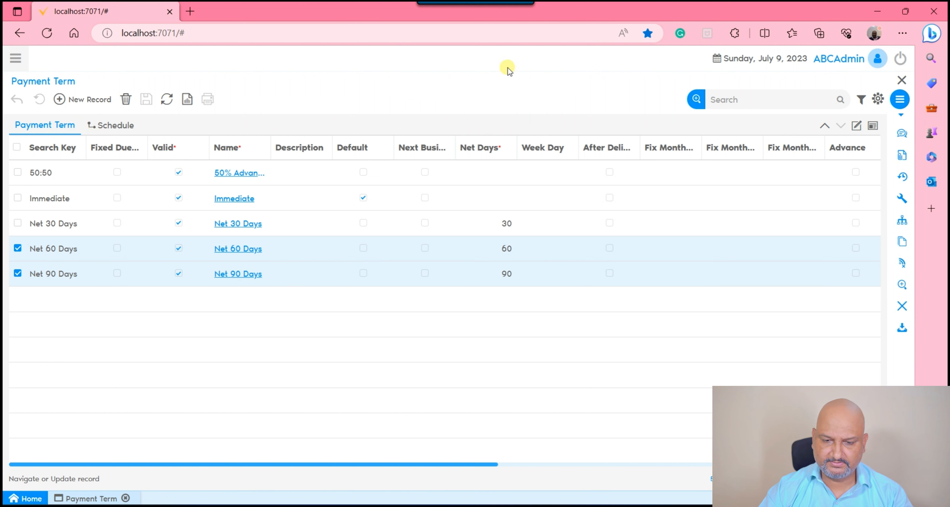
Switch to Payment Term.xlsx in Excel and set the first data row's Search Key (cell B2) to 25:25:50.
click(881, 11)
click(545, 198)
click(122, 190)
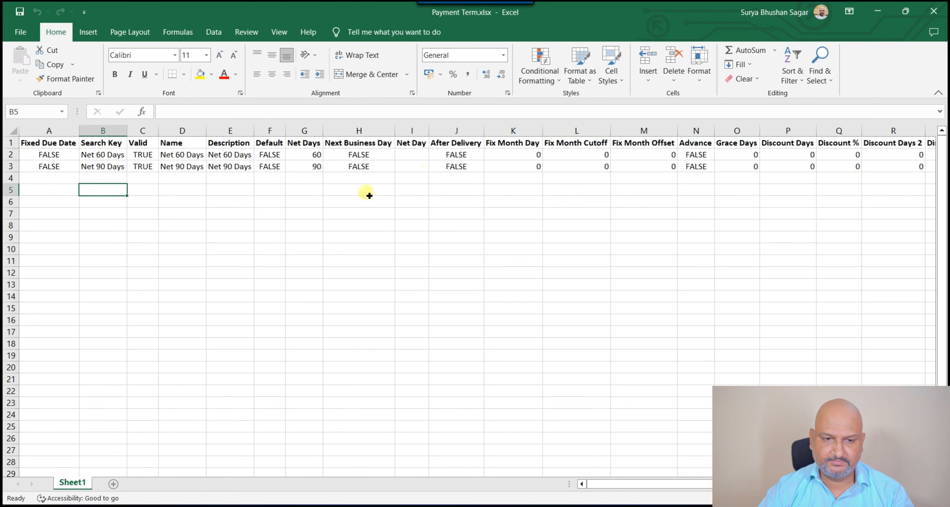
click(106, 155)
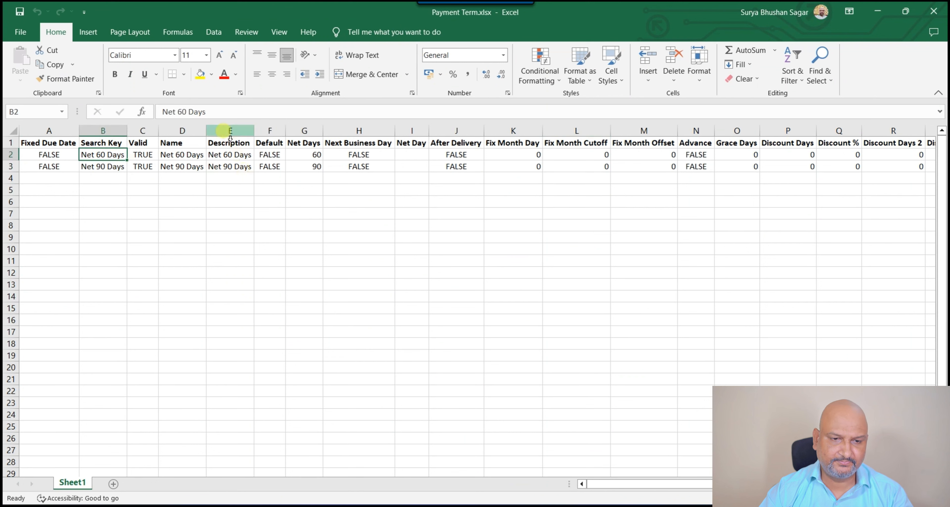
text(20)
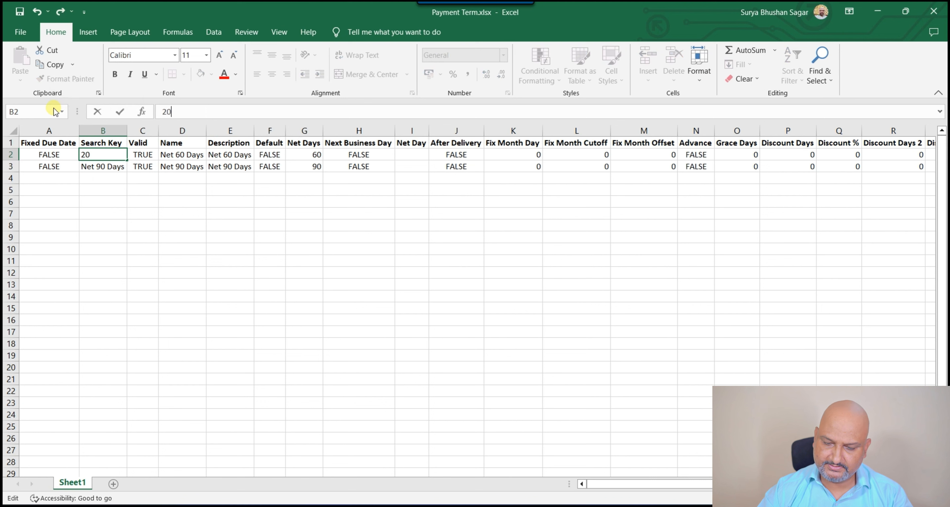
key(BackSpace)
key(BackSpace)
text(25)
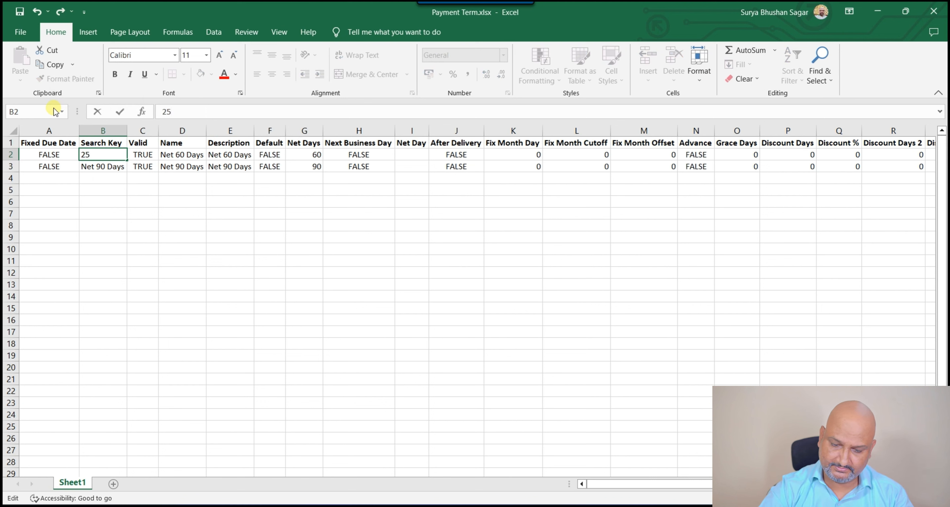
text(:25:50)
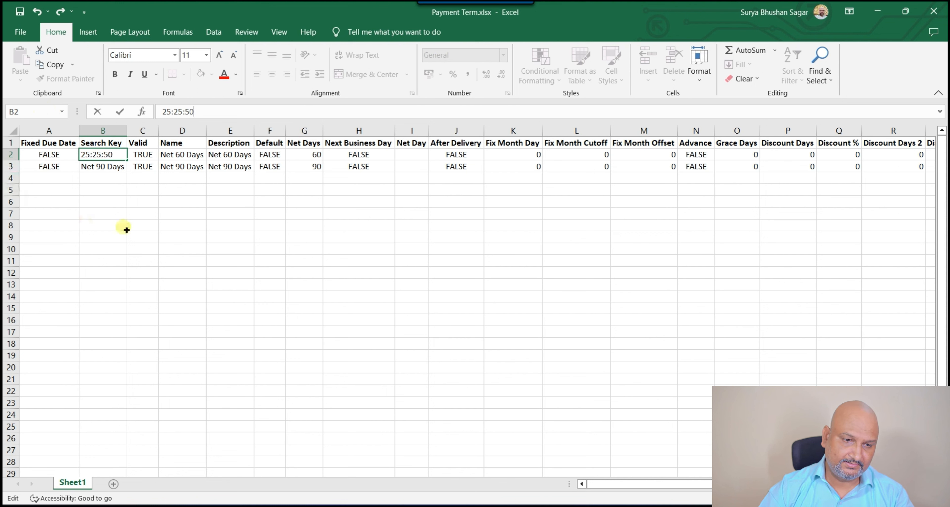
click(115, 167)
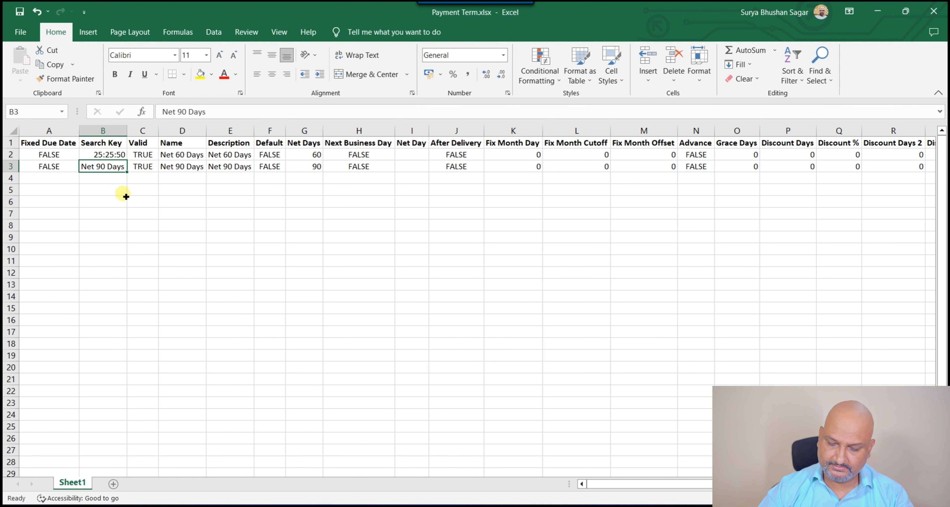
Set the second data row's Search Key (cell B3) to 35:35:30.
text(35)
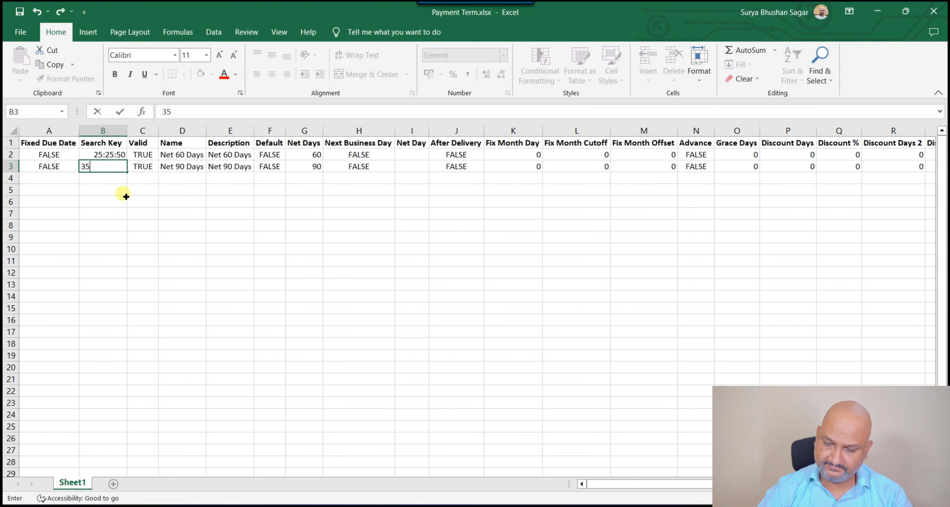
text(:35:)
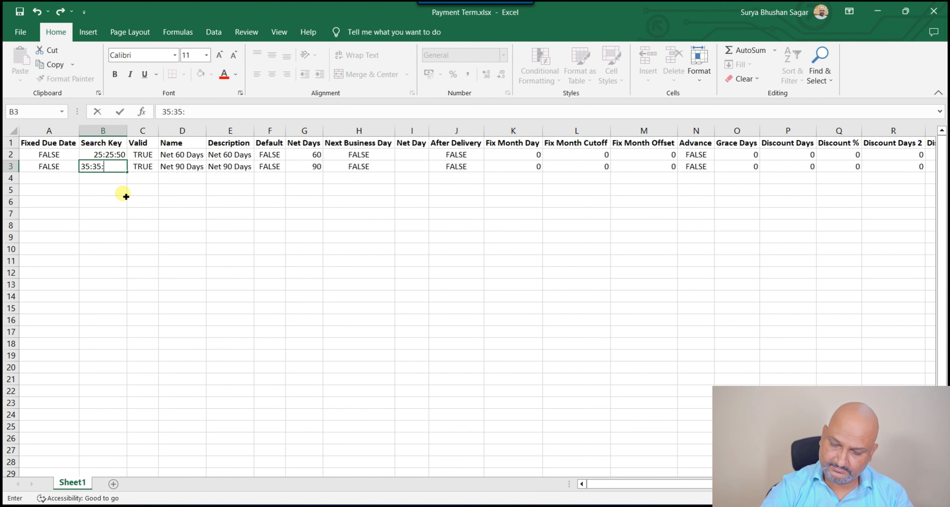
text(30)
key(Return)
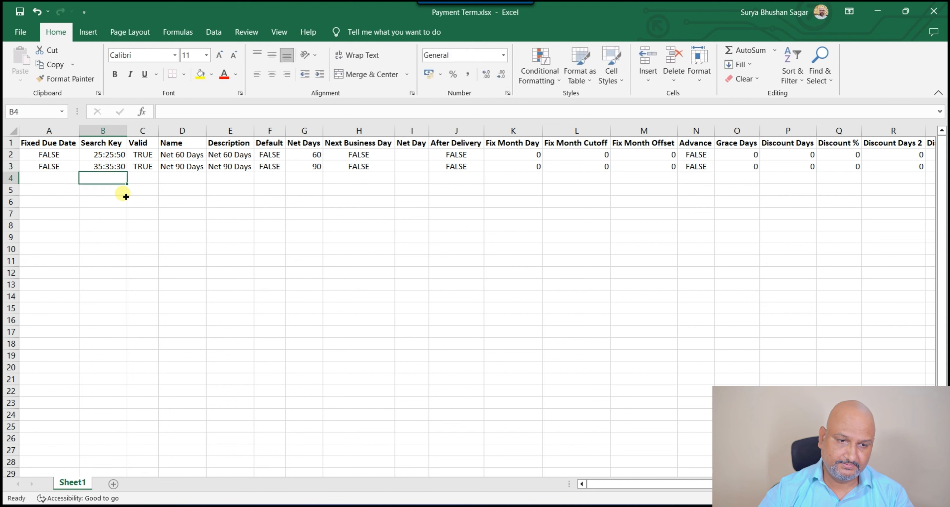
Copy the two Search Key values from B2:B3 into the Name and Description columns of the same rows (D2:E3).
click(182, 155)
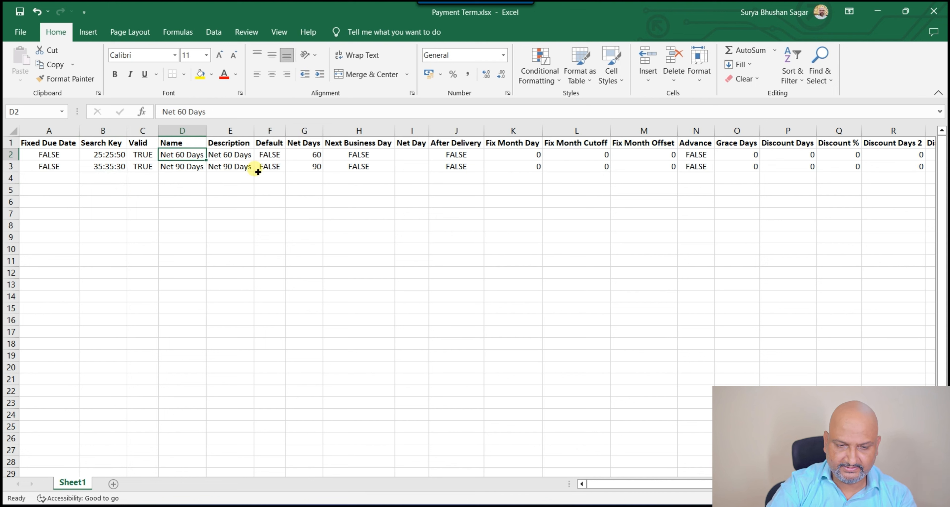
key(Left)
key(Left)
key(ctrl+c)
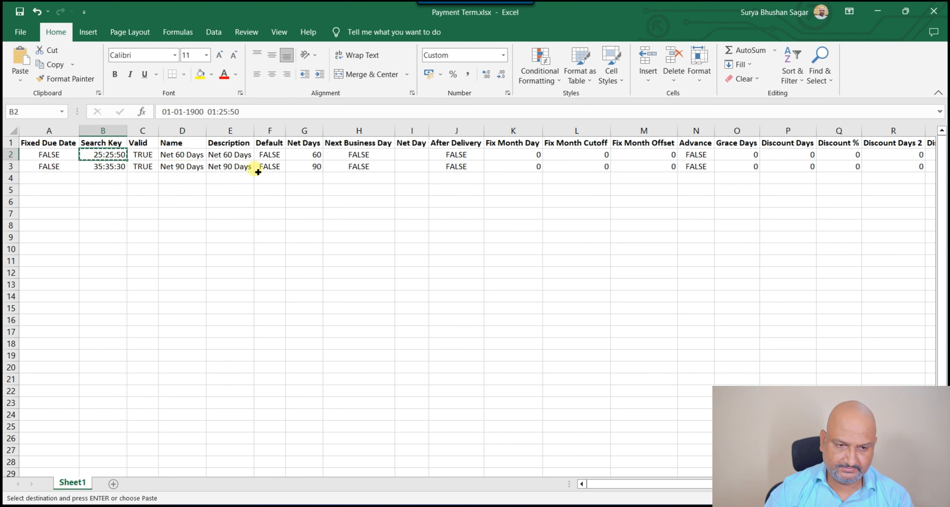
key(Right)
key(Right)
key(Left)
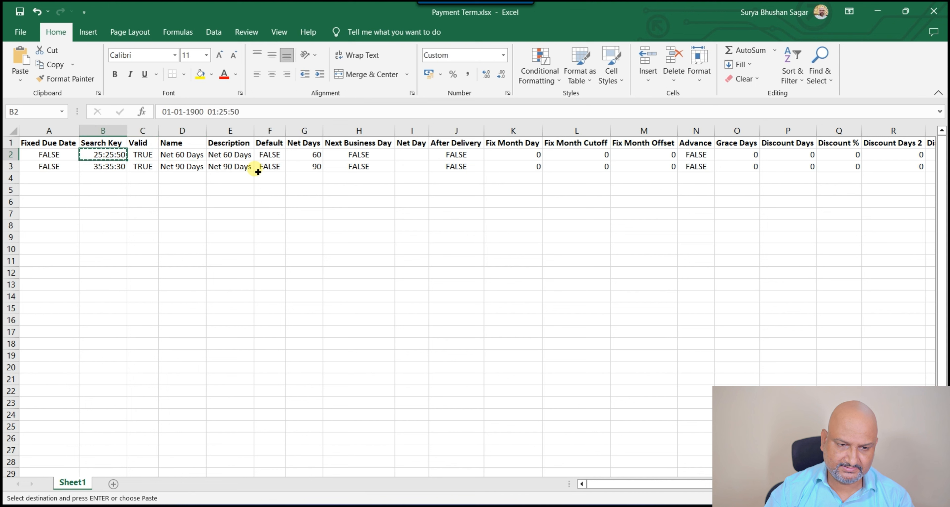
key(shift+Down)
key(Right)
key(Right)
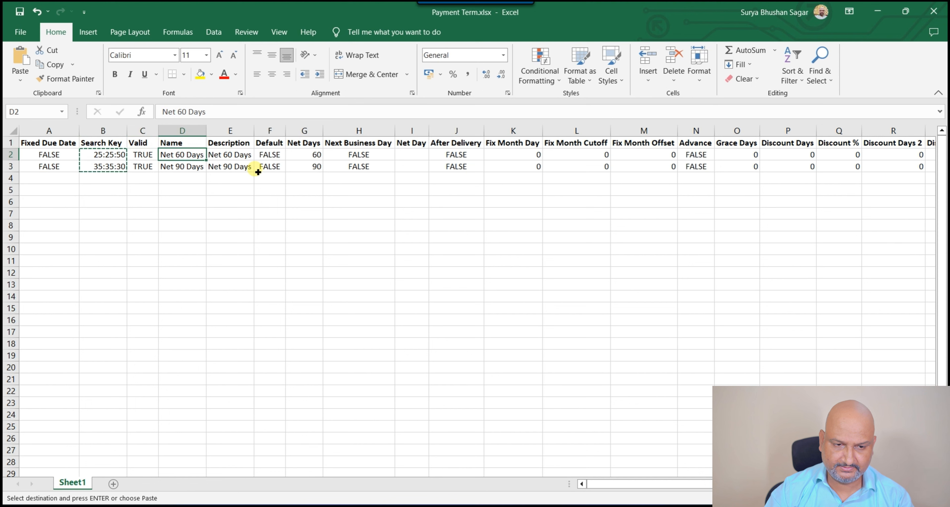
key(shift+Down)
key(shift+Right)
key(ctrl+v)
key(Down)
key(Down)
key(Down)
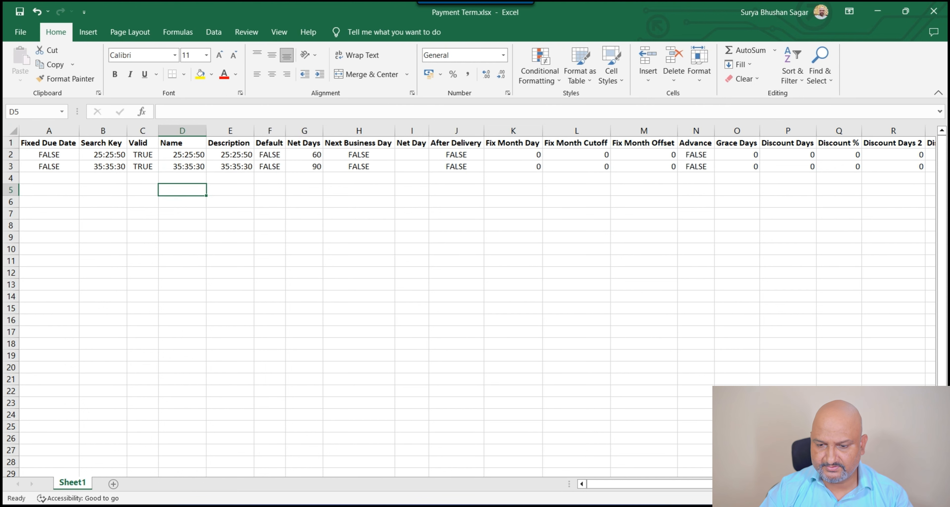
scroll(469, 301, right, 3)
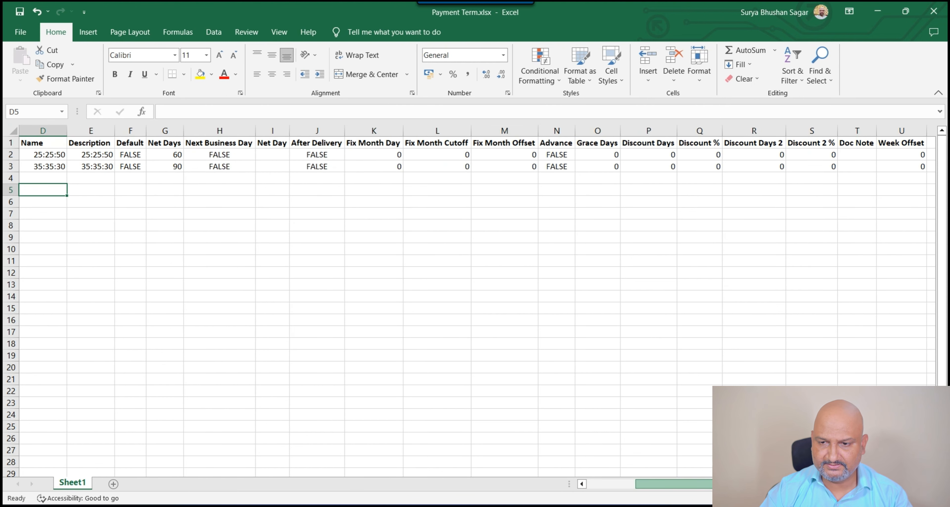
scroll(468, 472, left, 3)
drag(11, 154, 13, 167)
key(ctrl+c)
click(244, 166)
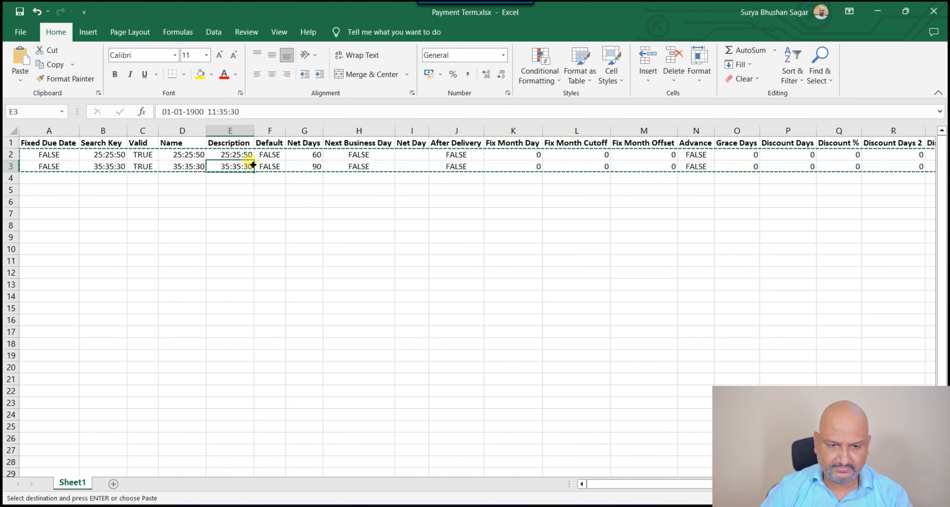
key(Right)
key(Right)
key(Right)
key(Right)
key(Right)
key(Right)
key(Right)
key(Right)
key(Right)
key(Right)
key(Right)
key(Right)
key(Right)
key(Right)
key(Right)
key(Right)
key(Right)
key(Right)
key(Right)
key(Right)
key(Right)
key(Right)
key(Right)
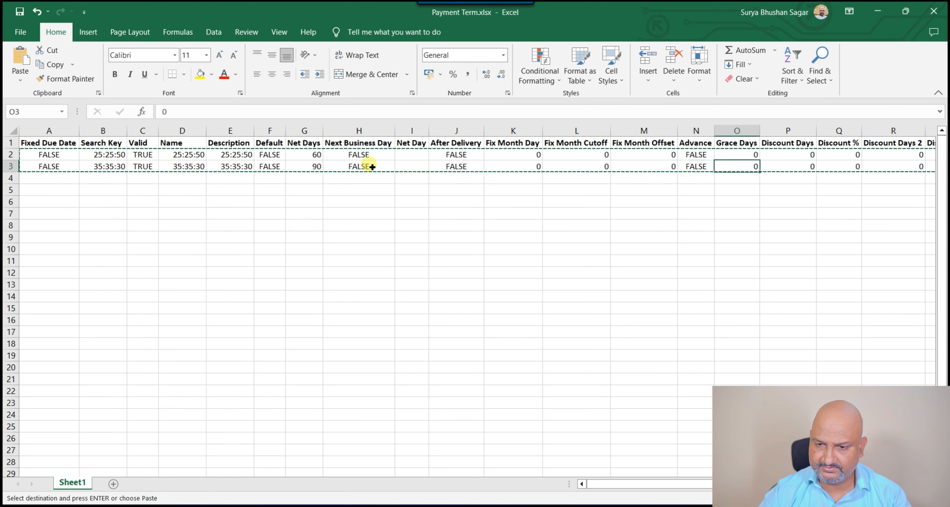
key(Escape)
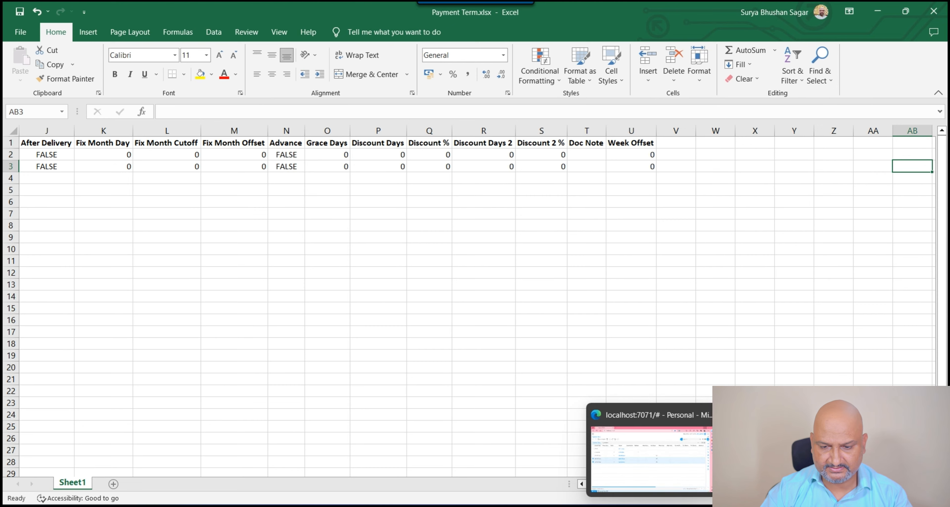
Switch to the Payment Term window in the browser, show its Schedule section as a form, and start a new schedule record.
click(653, 505)
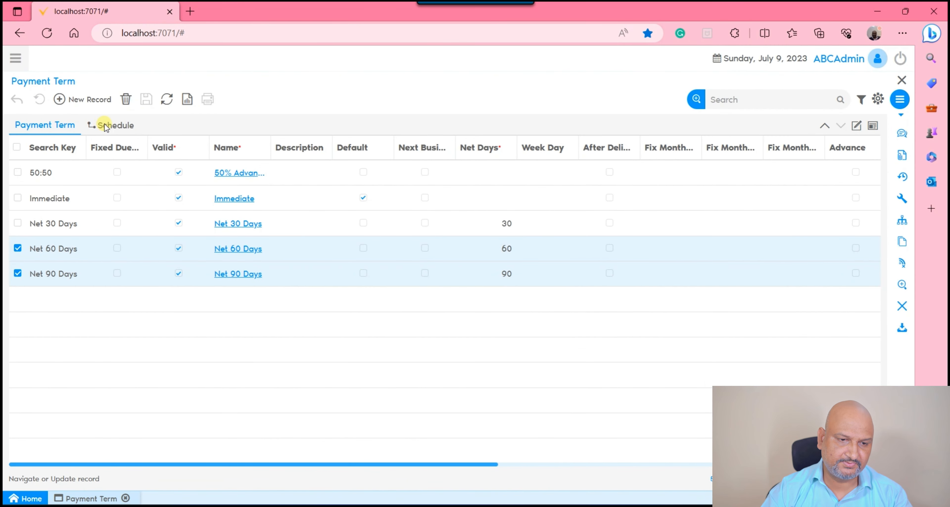
click(106, 127)
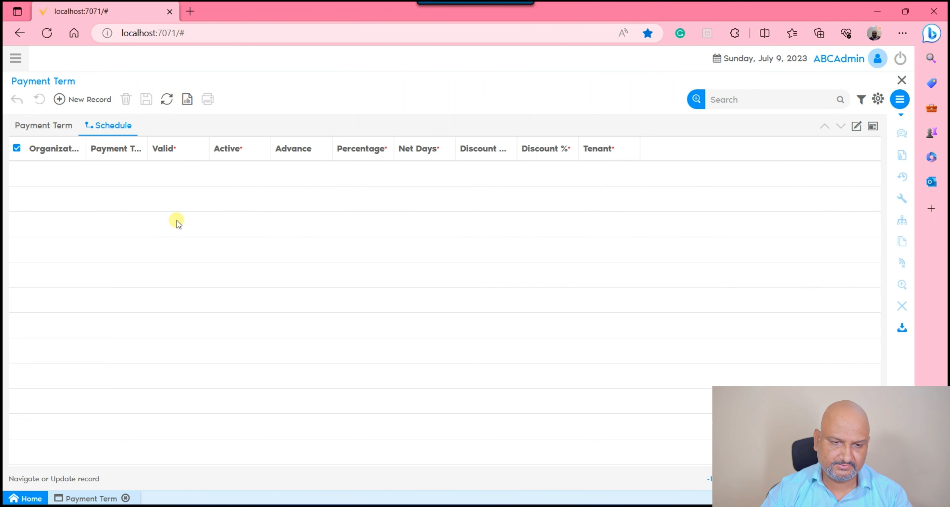
click(856, 127)
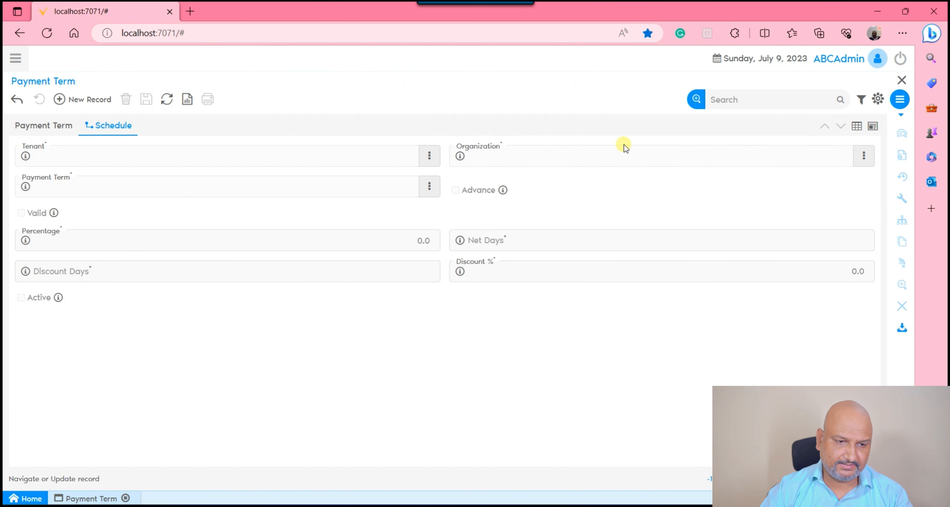
click(90, 99)
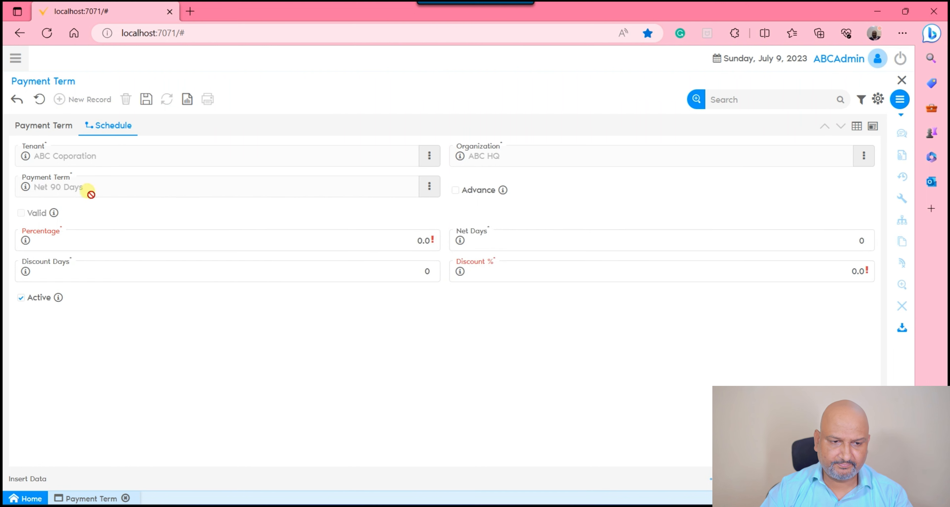
Look at the value preference of the schedule's Payment Term field and cancel out of it.
click(431, 188)
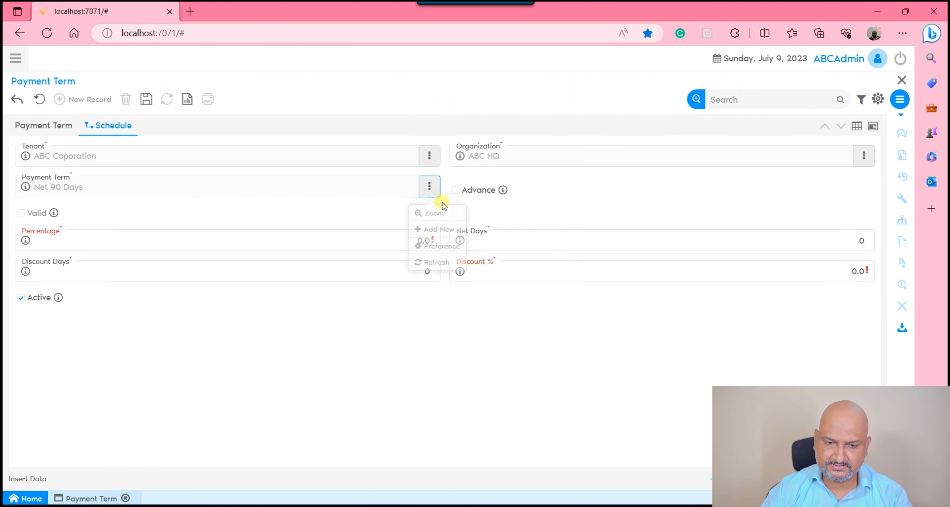
click(451, 246)
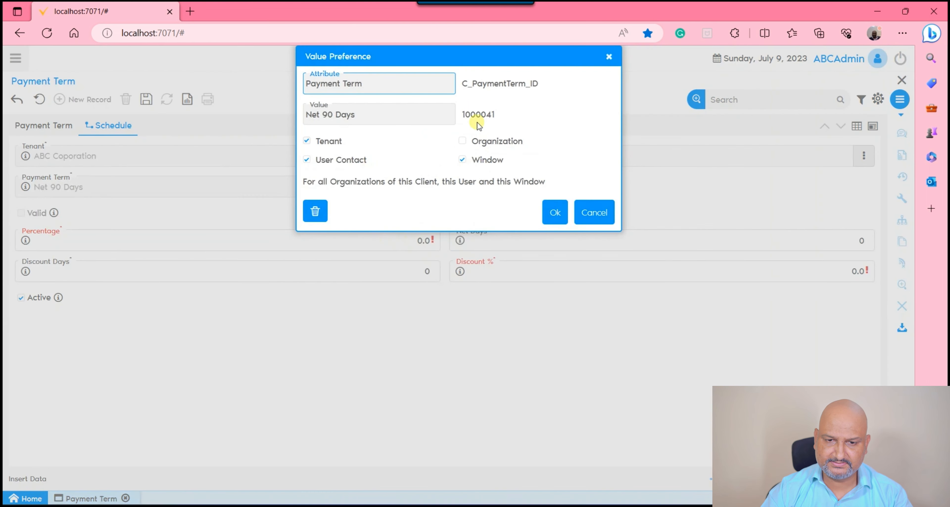
click(603, 216)
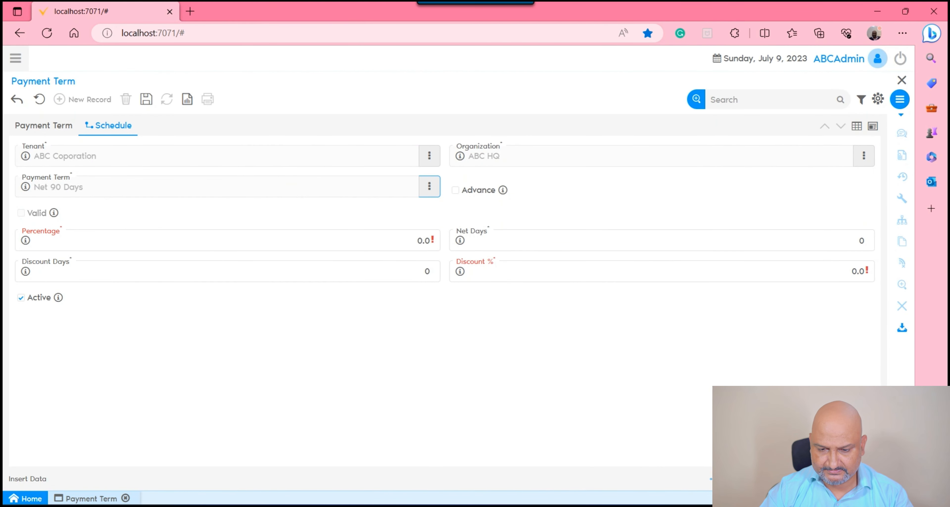
click(517, 506)
click(490, 506)
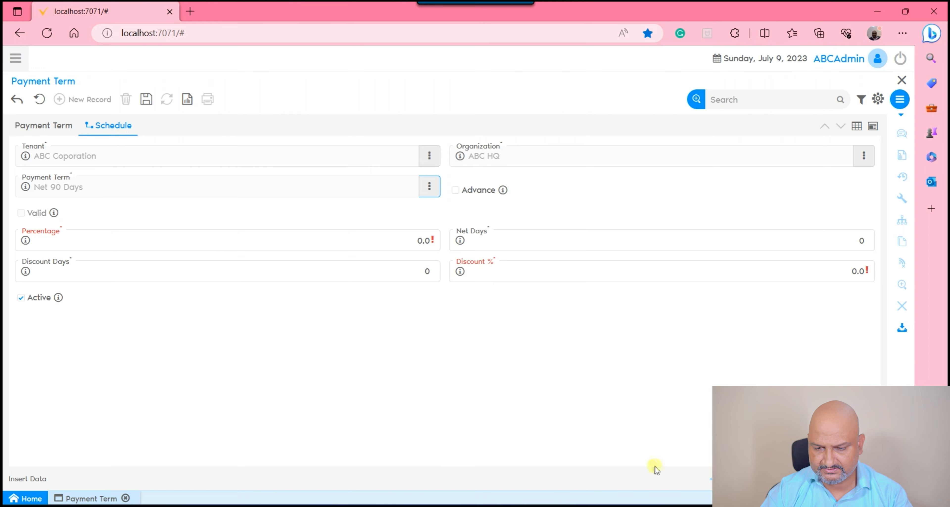
Switch back to Payment Term.xlsx in Excel and make the empty header cell after Week Offset (V1) bold.
key(alt+Tab)
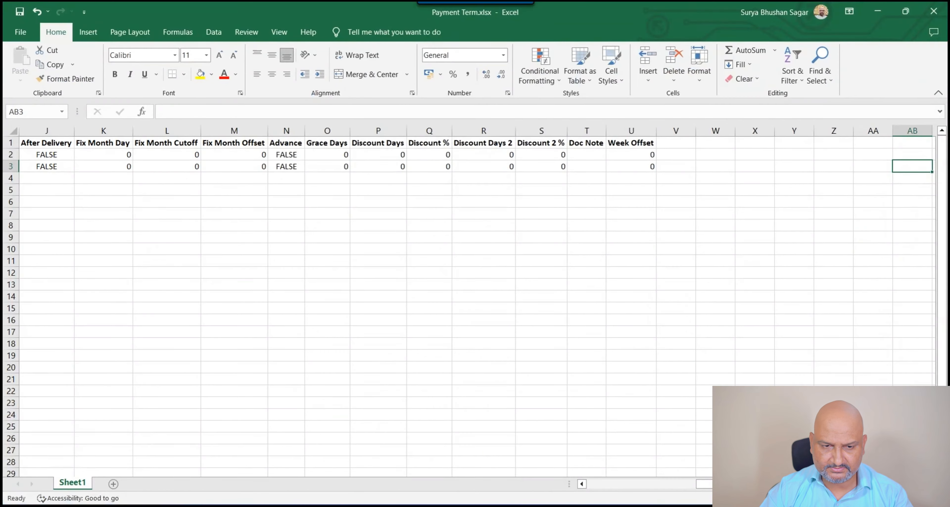
drag(703, 483, 581, 463)
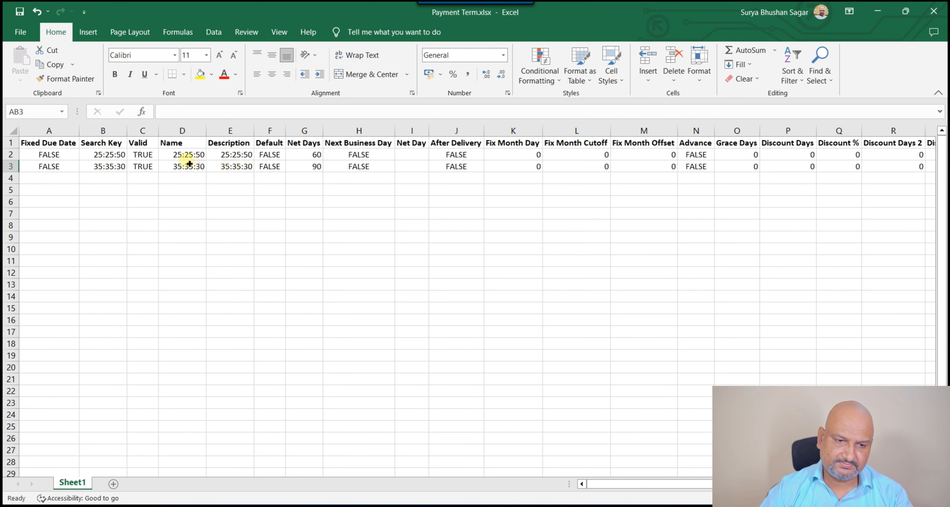
drag(737, 484, 786, 483)
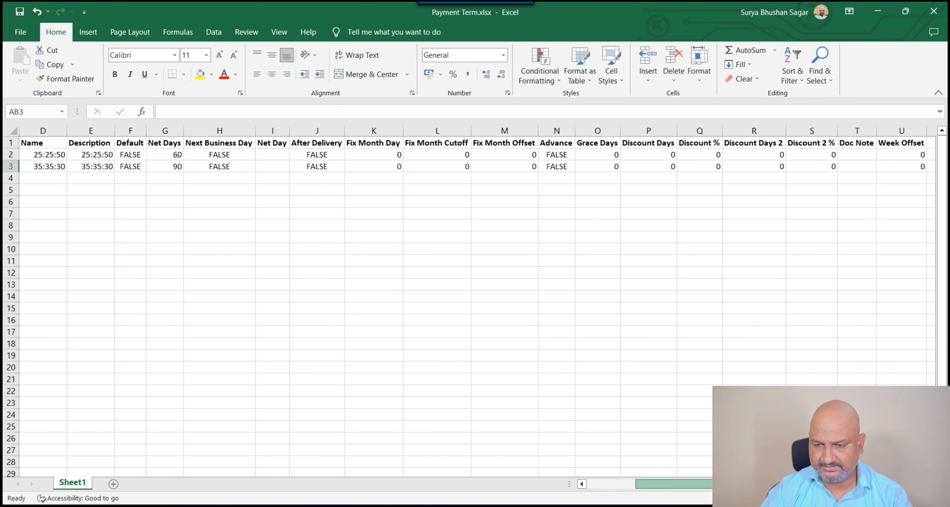
click(861, 154)
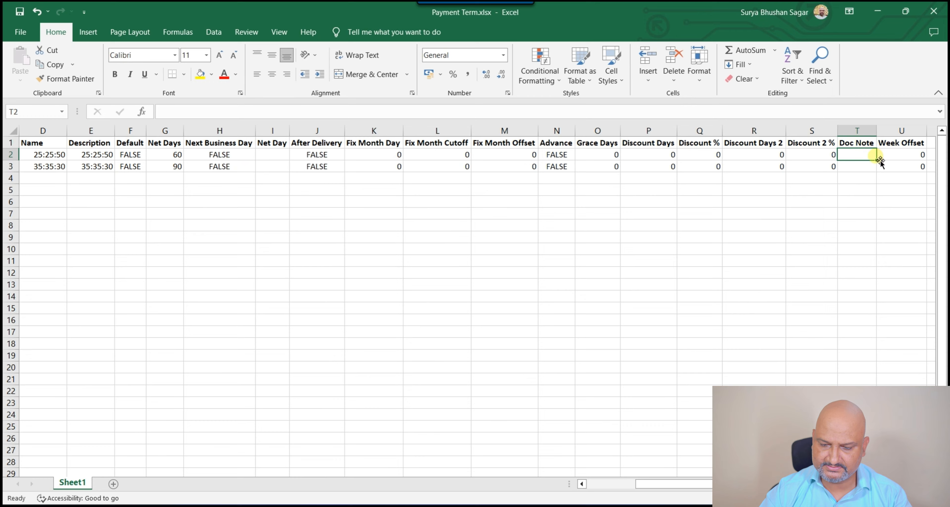
key(Right)
key(Right)
key(Right)
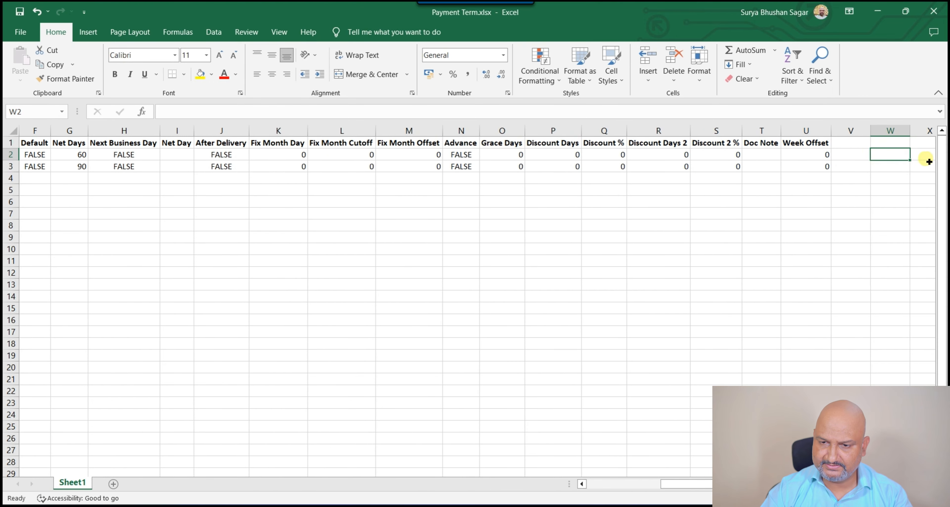
click(861, 148)
key(ctrl+b)
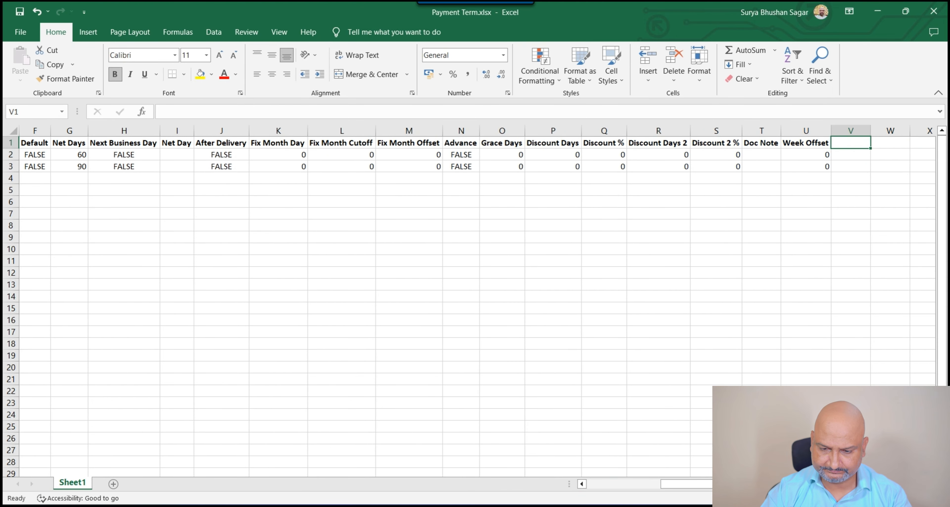
Check the Percentage and Net Days fields on the browser's Schedule form, and return to the Excel workbook.
key(alt+Tab)
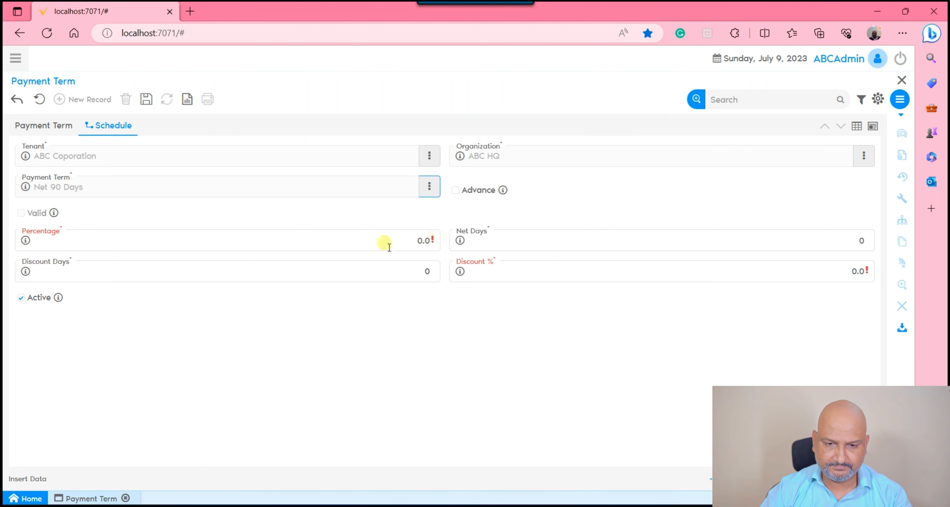
click(688, 246)
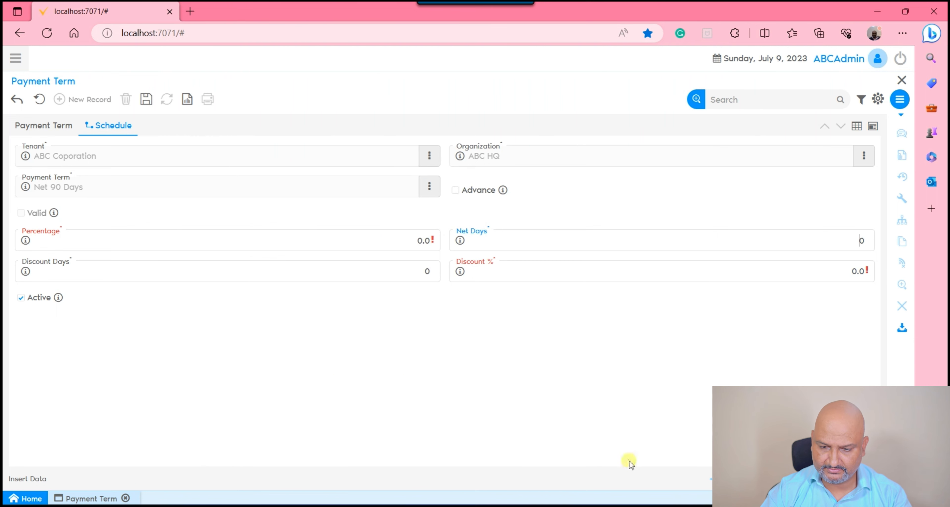
key(alt+Tab)
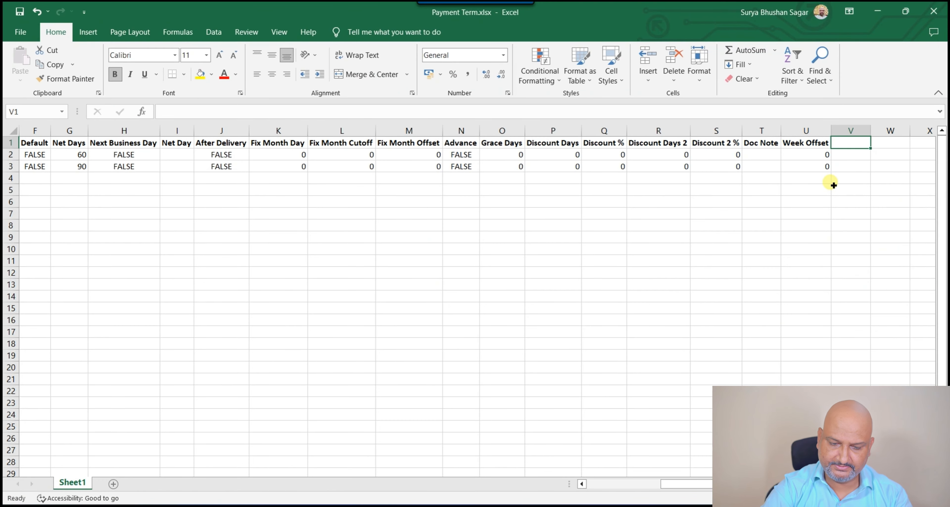
Add the column headers Schedule Net Days in V1 and Schedule Percentage in W1.
text(Schedul)
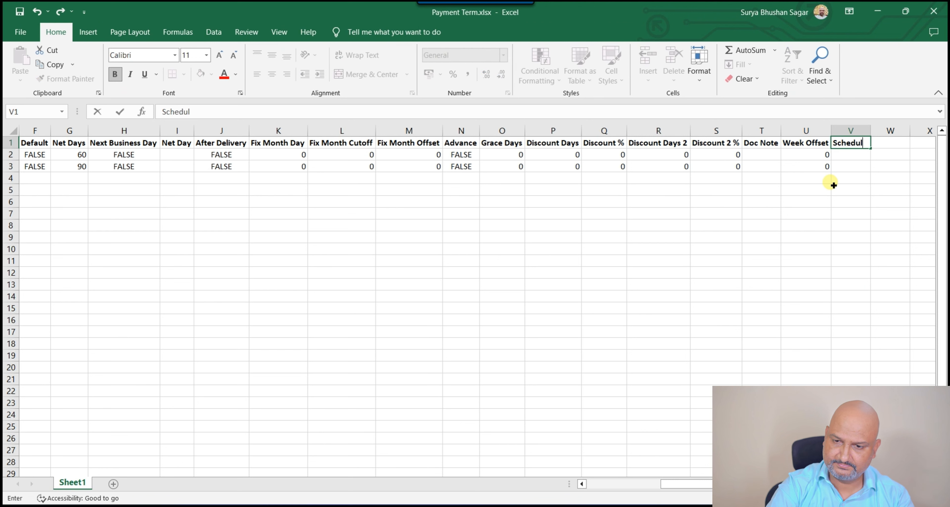
text(e Net Days)
key(Tab)
text(Sch)
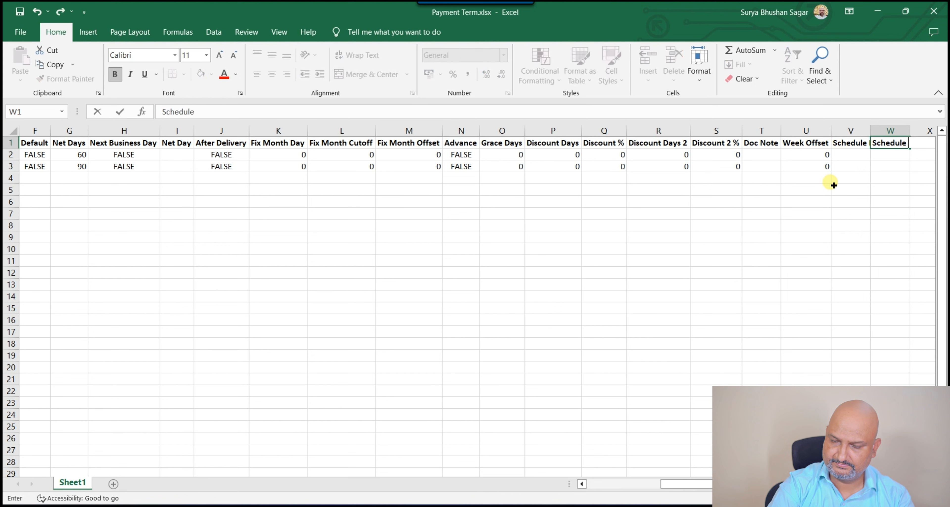
text(edule Percentage)
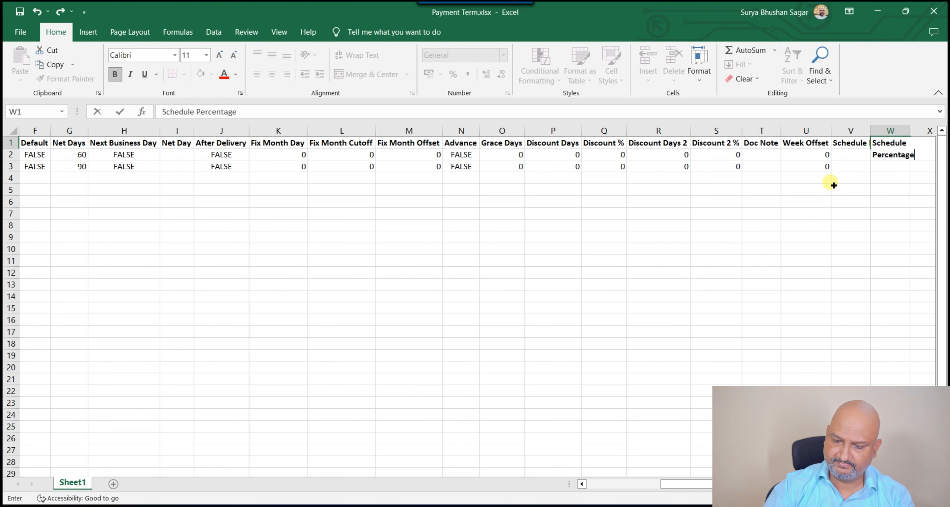
key(Return)
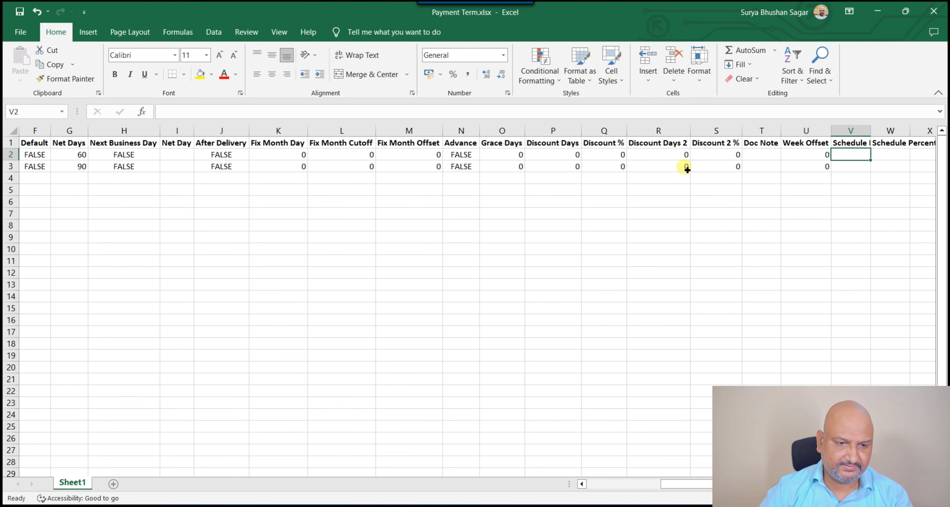
Insert two blank rows above the second data row (row 3).
click(14, 167)
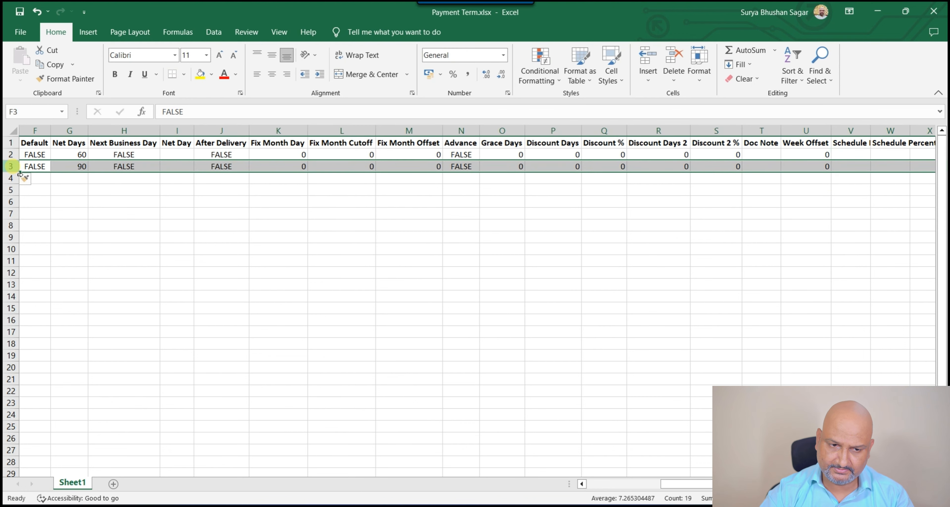
key(ctrl+shift+equal)
key(ctrl+shift+equal)
Copy the first data row (row 2) into the two blank rows 3 and 4.
click(16, 154)
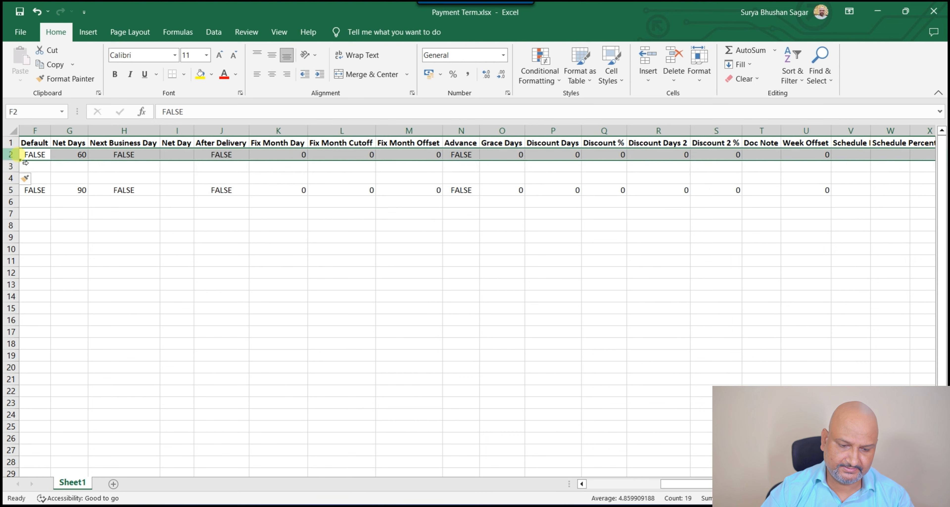
key(ctrl+c)
key(Down)
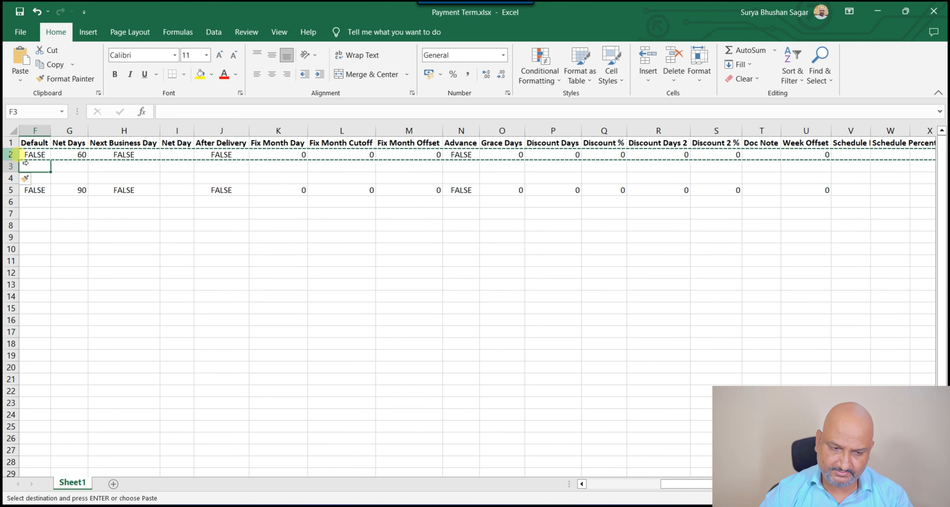
key(shift+Down)
key(ctrl+v)
key(Return)
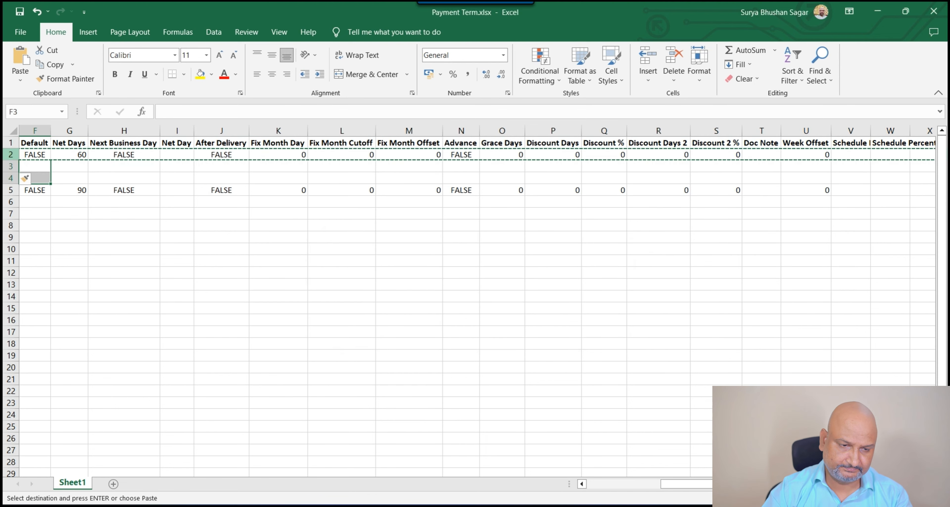
click(16, 168)
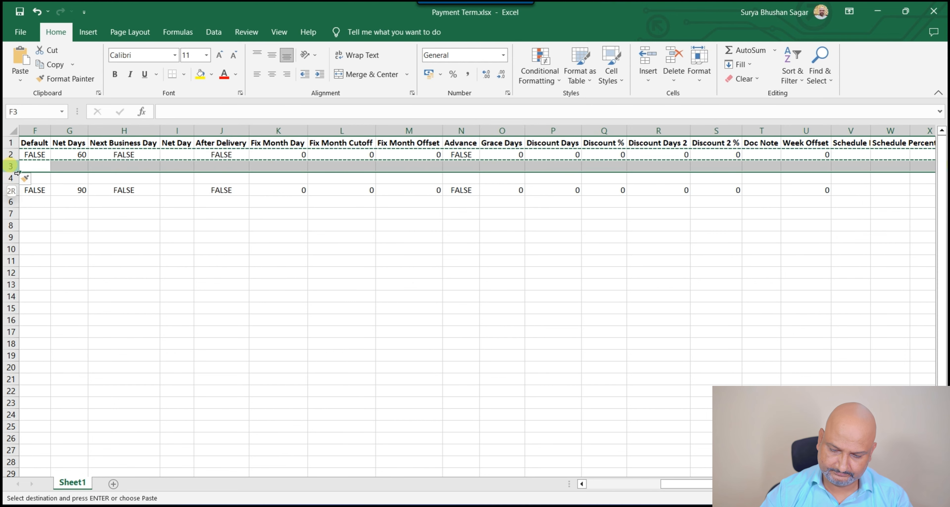
key(shift+Down)
key(Return)
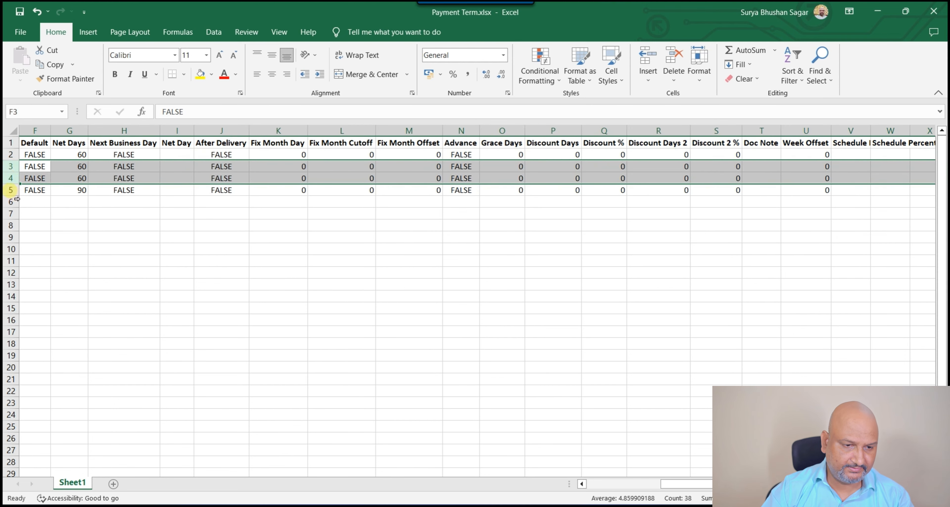
Copy the 35:35:30 data row (row 5) into rows 6 to 8.
click(12, 191)
key(ctrl+c)
key(Down)
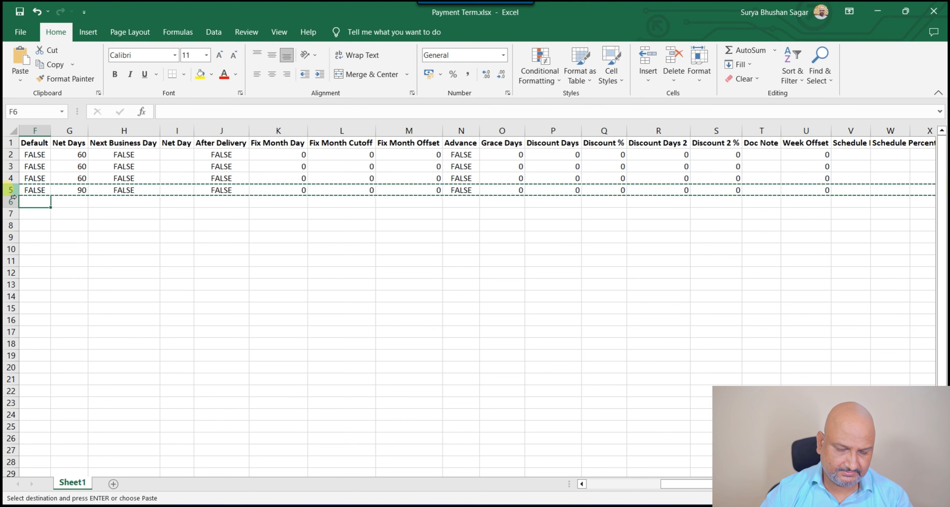
click(12, 204)
key(shift+Down)
key(shift+Down)
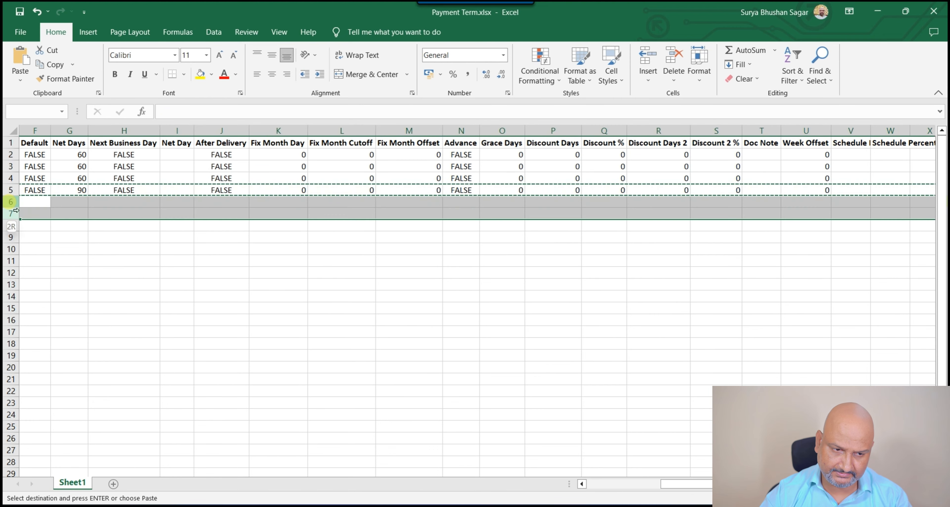
key(Return)
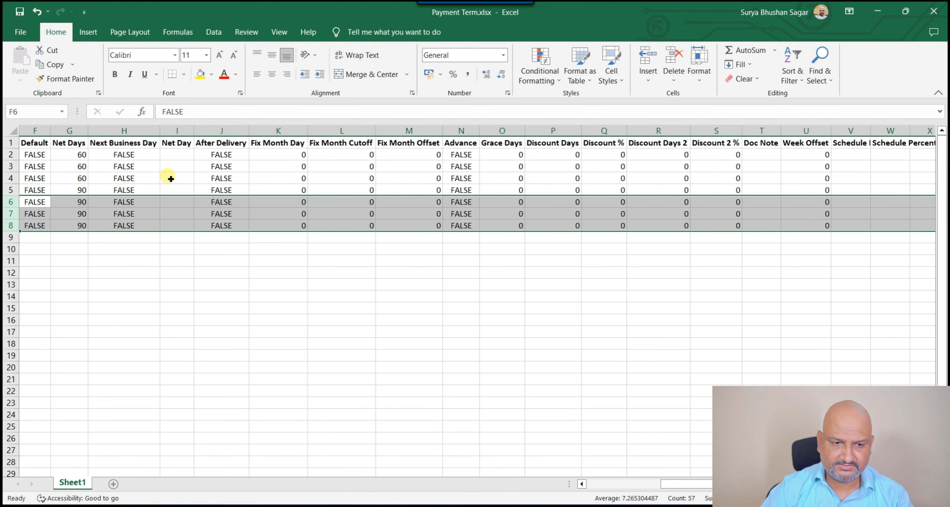
Fill the Net Days cells G2:G8 with 0, using the values of the Fix Month Day column.
click(84, 158)
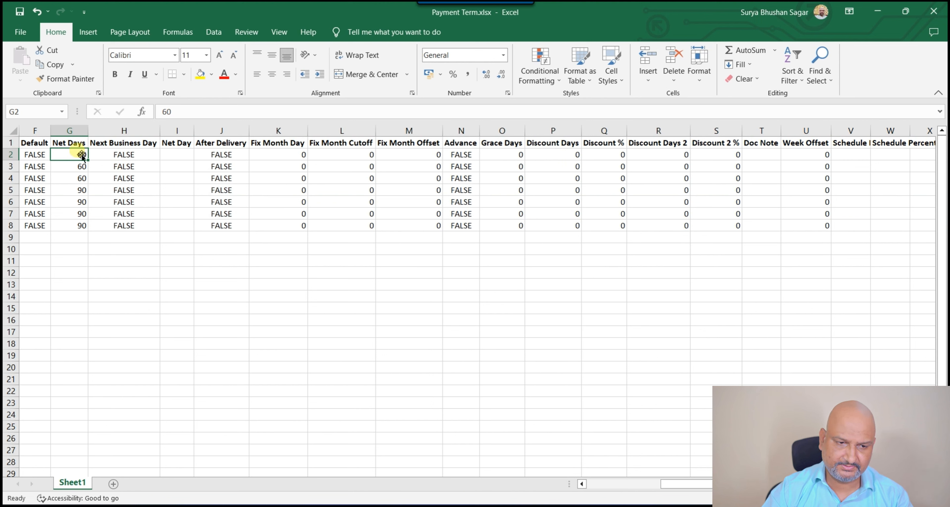
drag(303, 154, 299, 228)
key(ctrl+c)
drag(79, 155, 73, 226)
text(0)
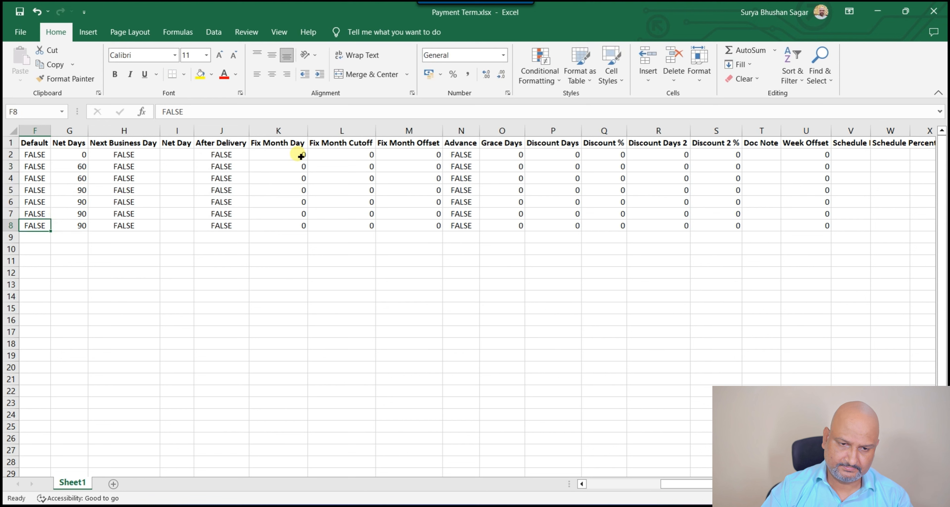
drag(299, 155, 291, 226)
key(ctrl+c)
drag(80, 155, 73, 225)
key(ctrl+v)
key(Escape)
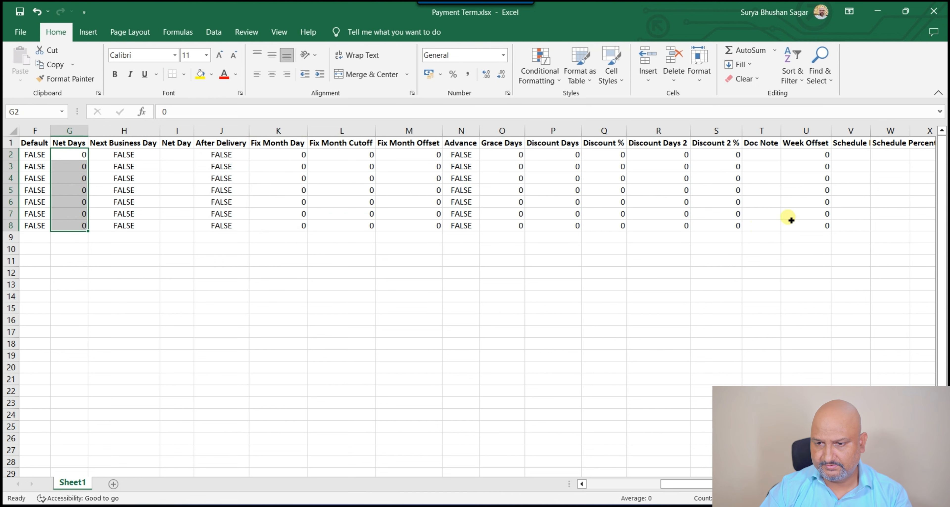
Review the first data row's values from the payment term's description across to the empty schedule columns.
click(850, 154)
key(Left)
key(Left)
key(Left)
key(Left)
key(Left)
key(Left)
key(Left)
key(Left)
key(Left)
key(Left)
key(Left)
key(Left)
key(Left)
key(Left)
key(Left)
key(Left)
key(Left)
key(Left)
key(Left)
key(Left)
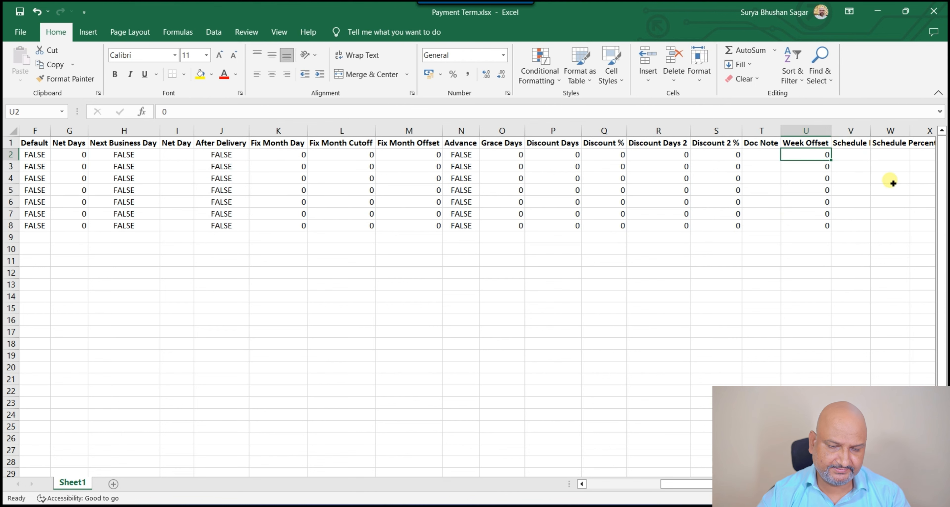
key(Right)
key(Right)
key(Right)
key(Right)
key(Right)
key(Right)
key(Right)
key(Right)
key(Right)
key(Right)
key(Right)
key(Right)
key(Right)
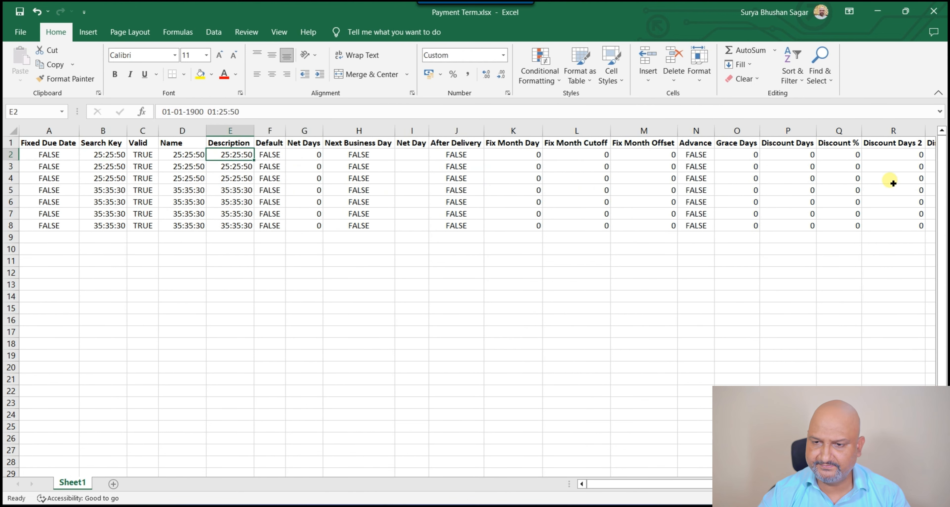
key(Right)
key(Right)
key(Right)
key(Right)
key(Right)
key(Right)
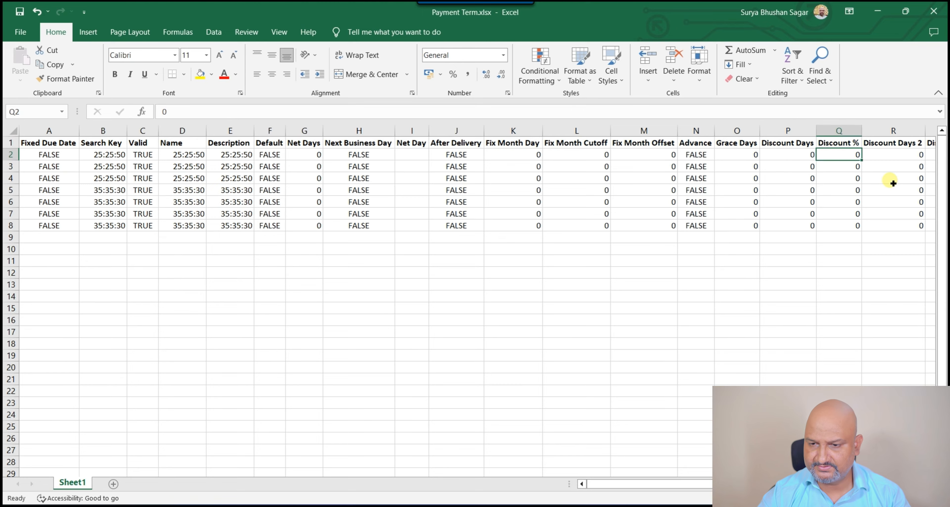
key(Right)
key(Right)
key(Right)
key(Right)
key(Right)
key(Right)
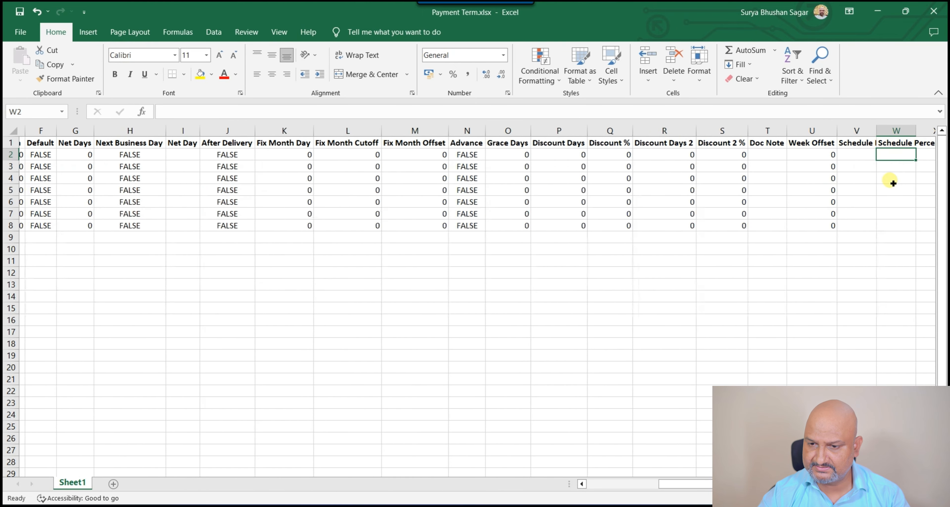
Enter the Schedule Percentage values 25, 25, 50 in W2:W4 and 35, 35, 30 in W5:W7.
key(Left)
key(Left)
key(Left)
text(25)
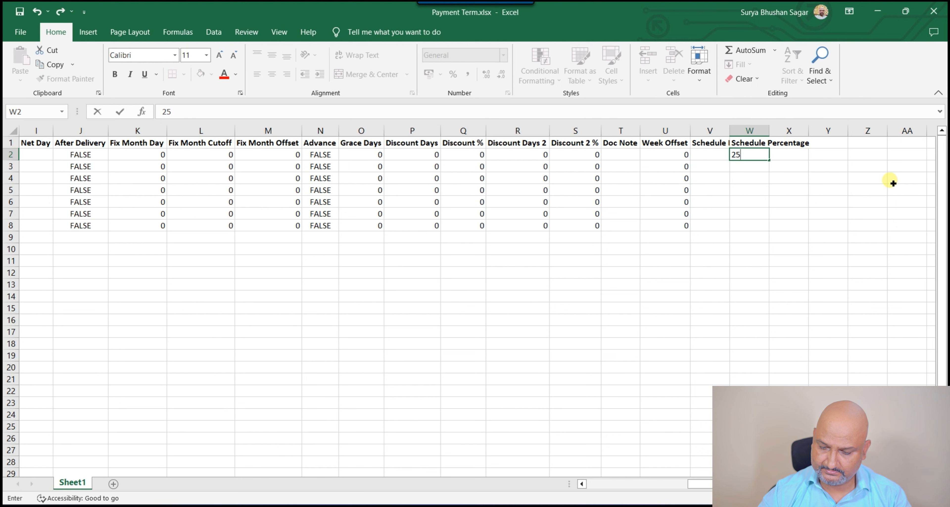
key(Return)
text(25)
key(Return)
text(5)
key(Return)
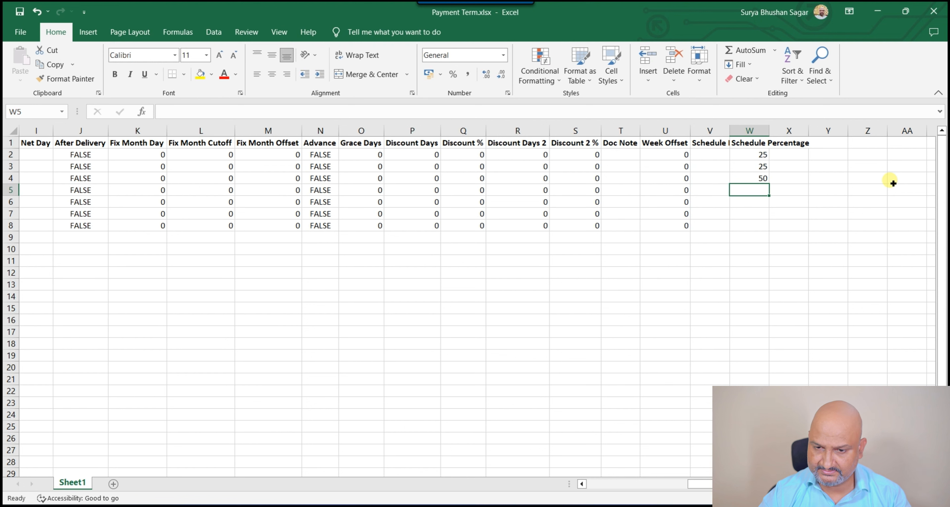
text(35)
key(Return)
key(Return)
text(30)
key(Return)
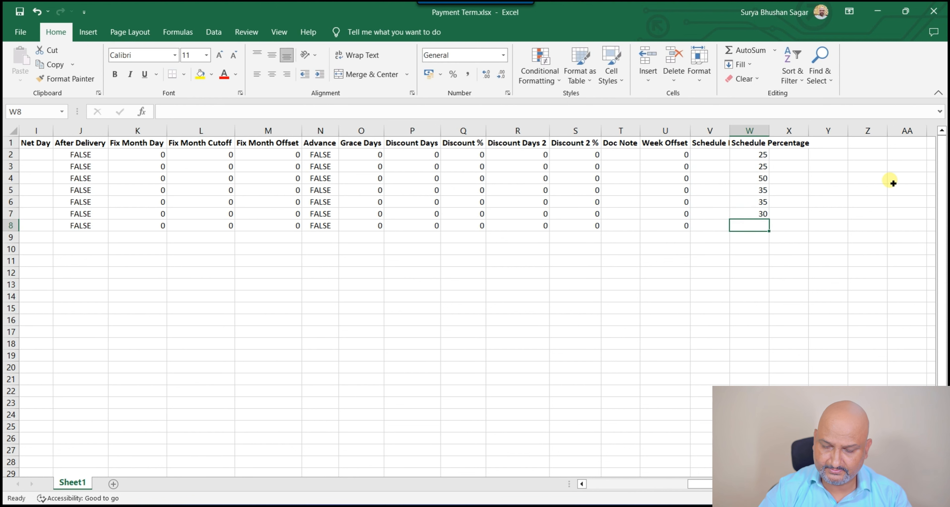
Delete the surplus 35:35:30 record in row 8.
drag(699, 483, 398, 478)
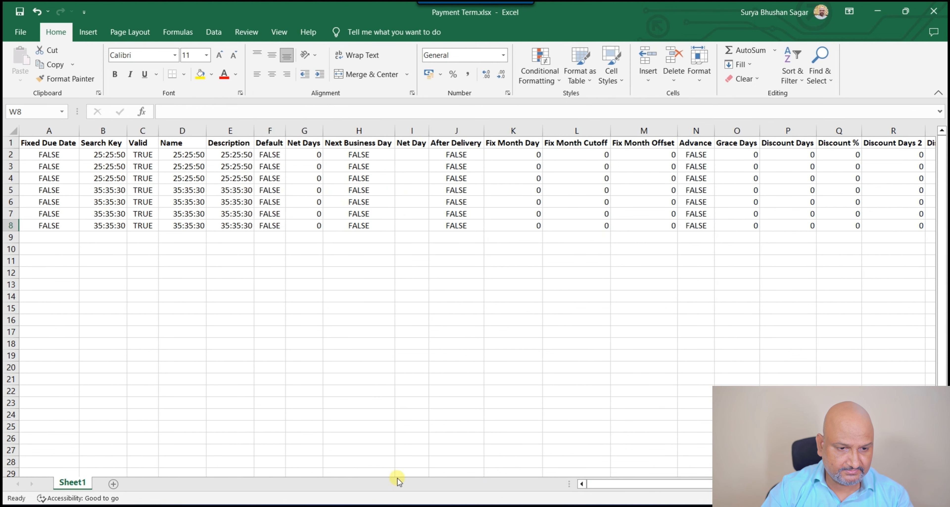
click(21, 232)
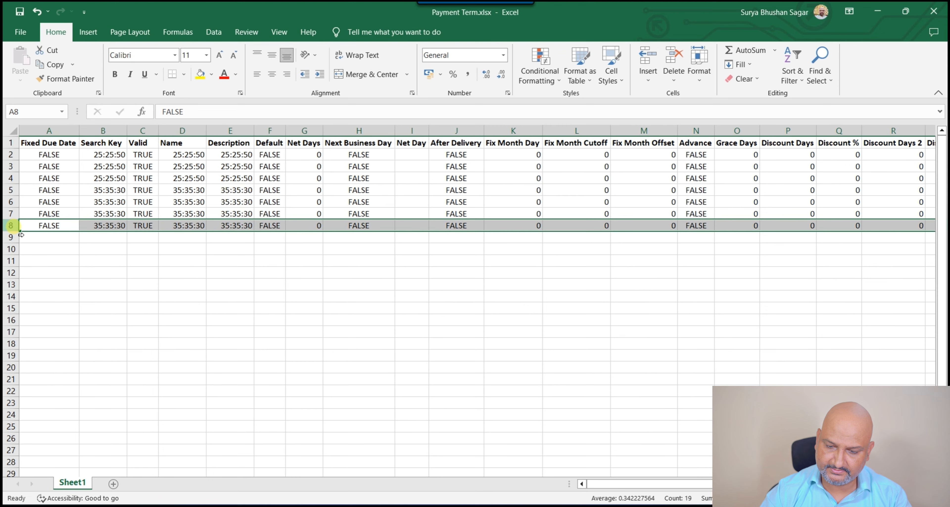
key(Delete)
Copy the Schedule Percentage values W2:W7 into the Schedule Net Days cells V2:V7.
click(185, 178)
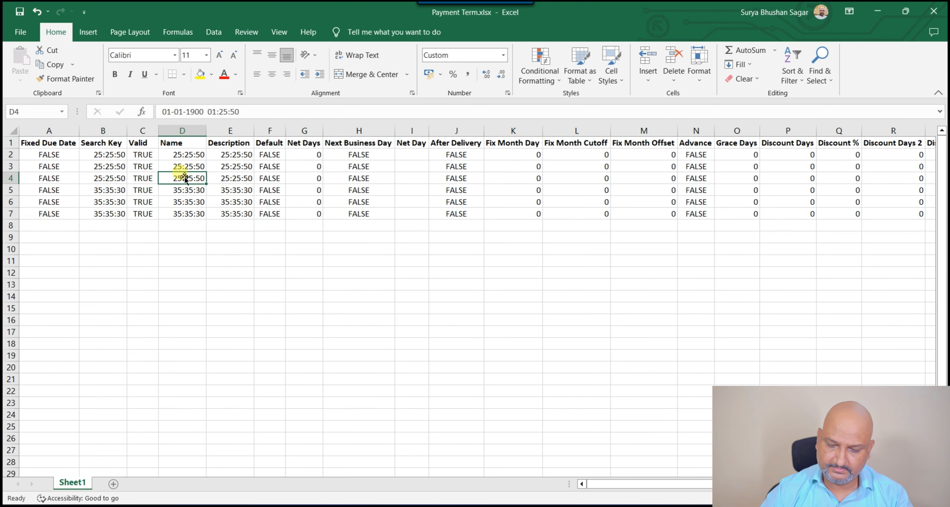
key(Right)
key(Right)
key(Right)
key(Right)
key(Right)
key(Right)
key(Right)
key(Right)
key(Right)
key(Right)
key(Right)
key(Right)
key(Right)
key(Right)
key(Right)
key(Right)
key(Right)
key(Right)
key(Right)
key(Right)
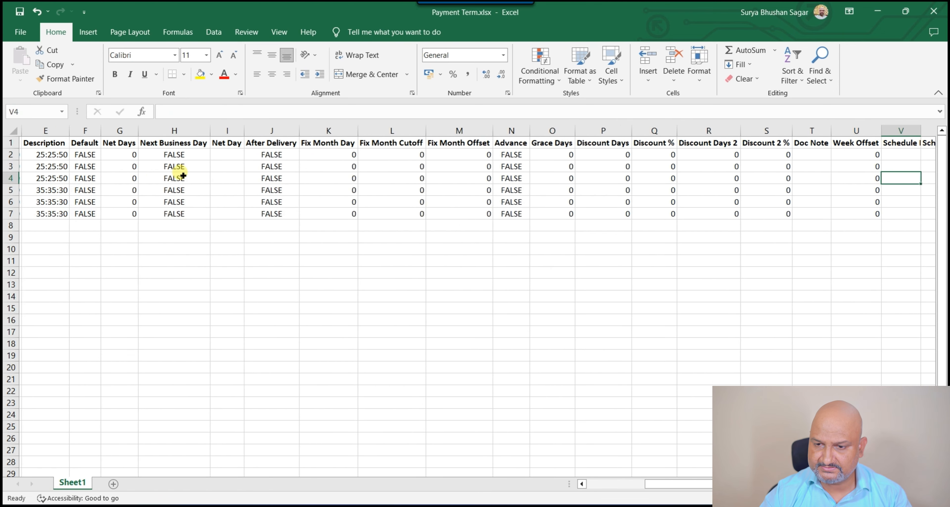
key(Right)
key(Right)
drag(760, 155, 756, 218)
key(ctrl+c)
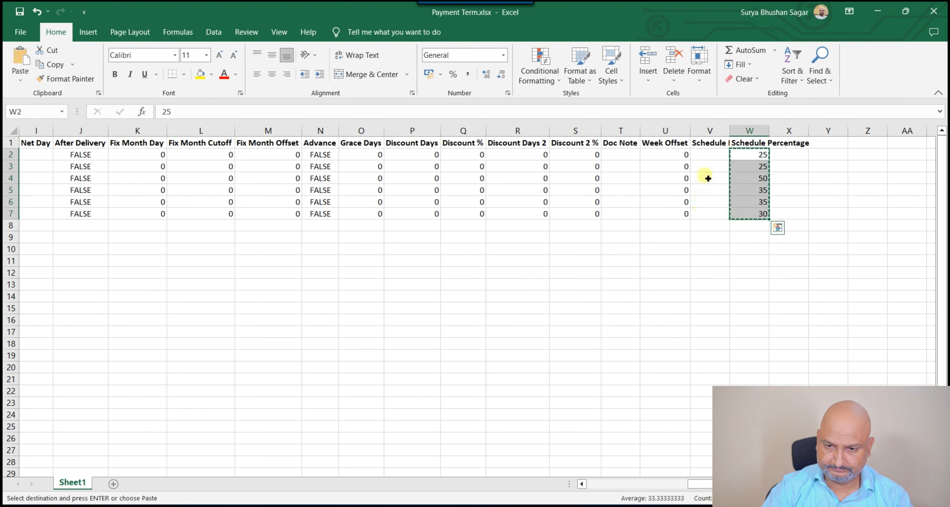
click(717, 158)
key(Return)
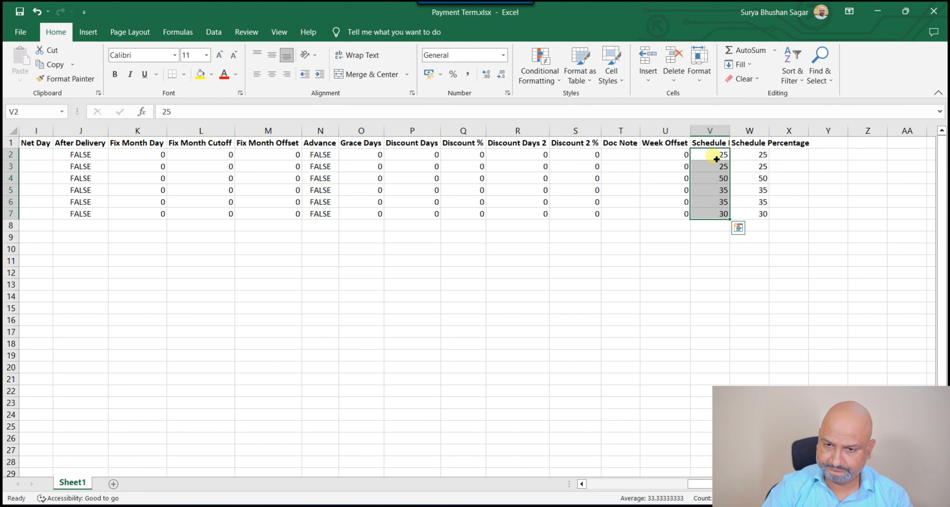
Fit the widths of columns V and W to their headers and close the workbook.
double_click(730, 132)
double_click(804, 131)
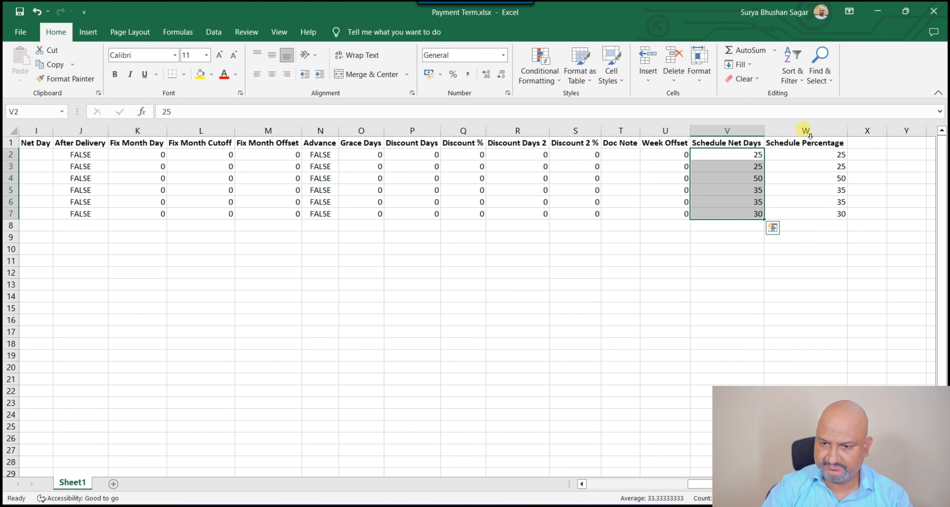
click(929, 11)
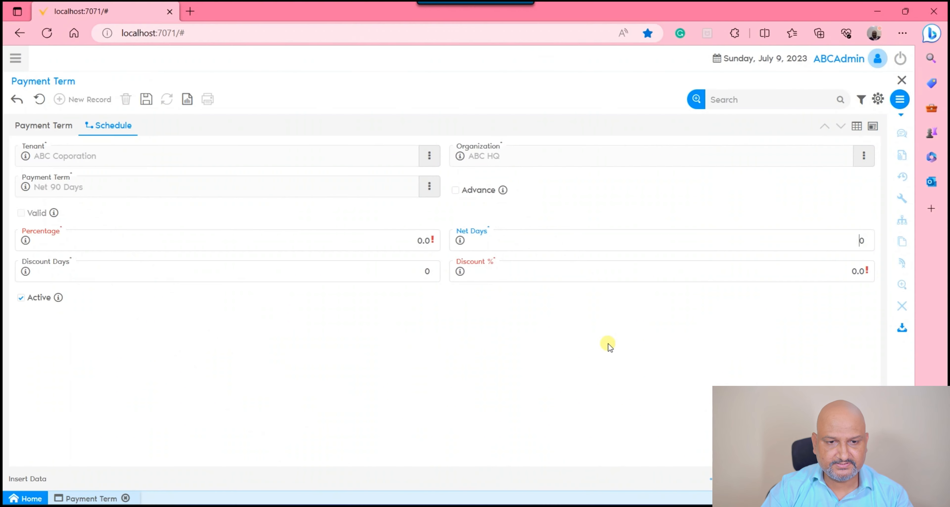
Discard the unsaved Schedule record in the browser and open the Import form from the Payment Term tab.
click(42, 98)
click(34, 125)
click(902, 327)
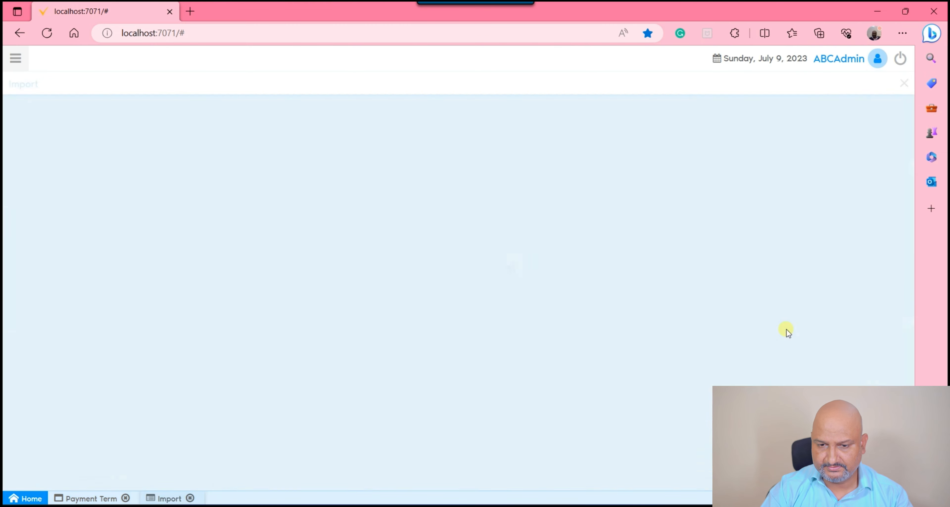
Choose the Payment Term Import mapping and load the payment term workbook's Excel columns.
click(344, 125)
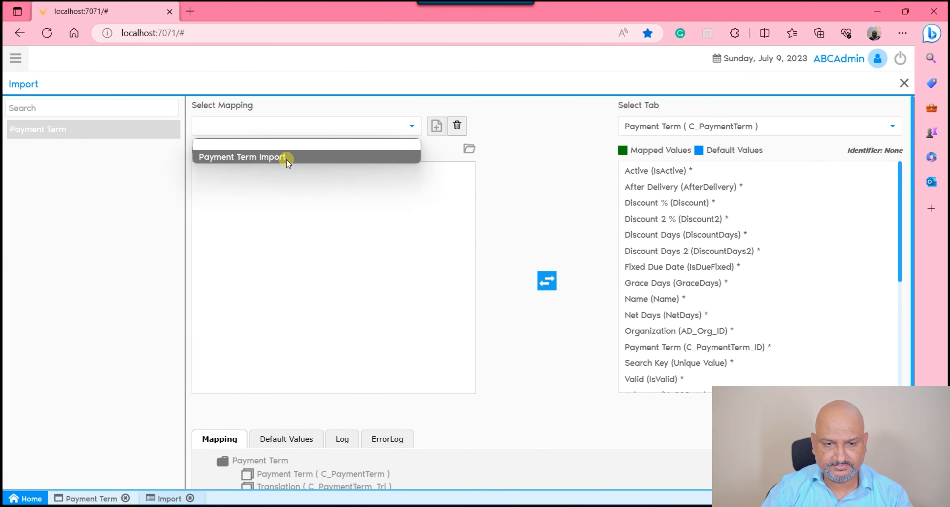
click(288, 162)
click(468, 150)
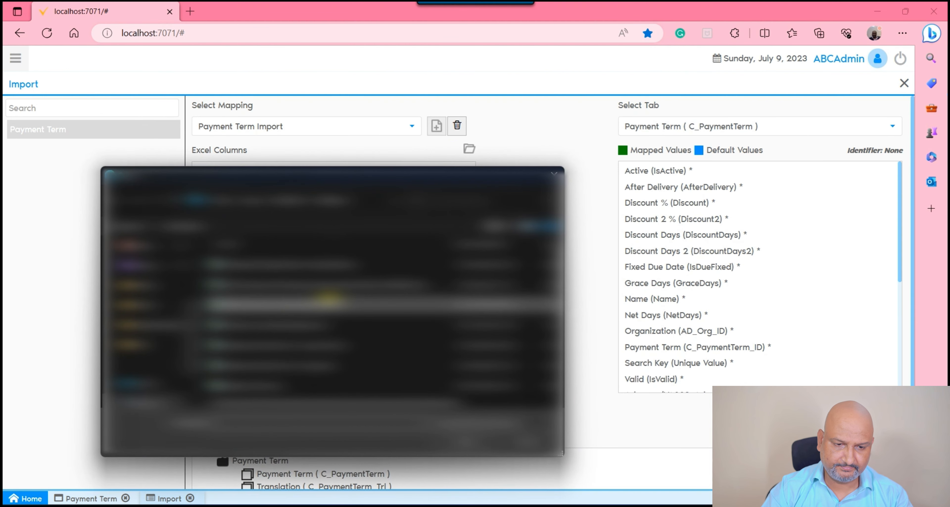
scroll(328, 290, down, 2)
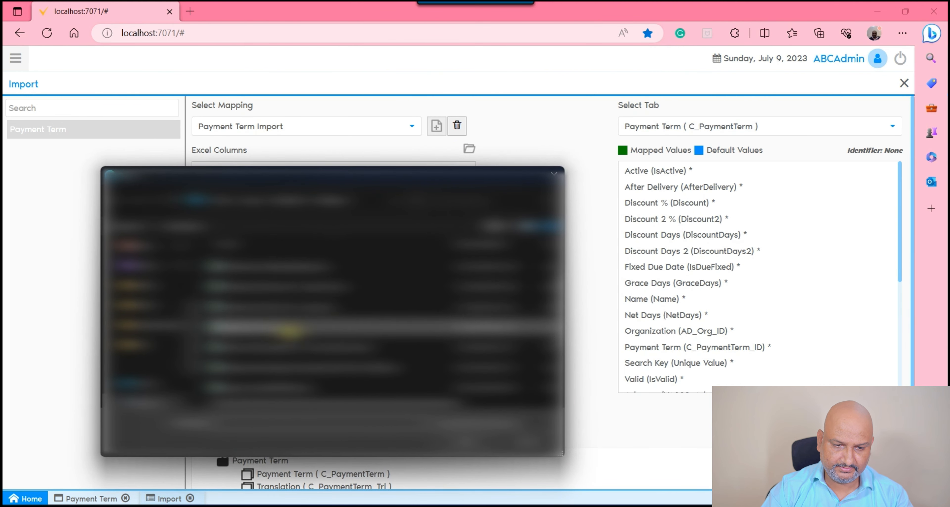
click(292, 330)
click(462, 443)
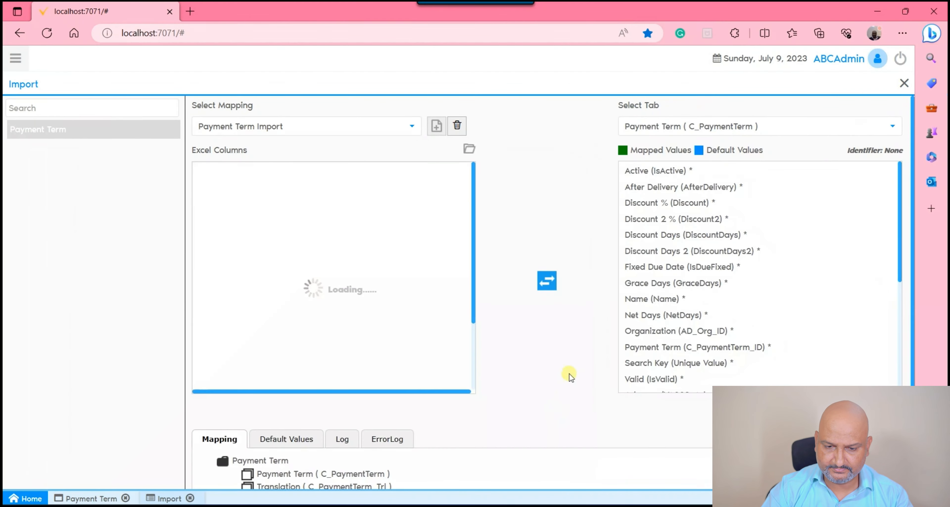
Choose the Schedule (C_PaySchedule) tab as the target of the Payment Term Import mapping.
scroll(713, 277, down, 4)
scroll(780, 384, down, 5)
scroll(706, 147, up, 5)
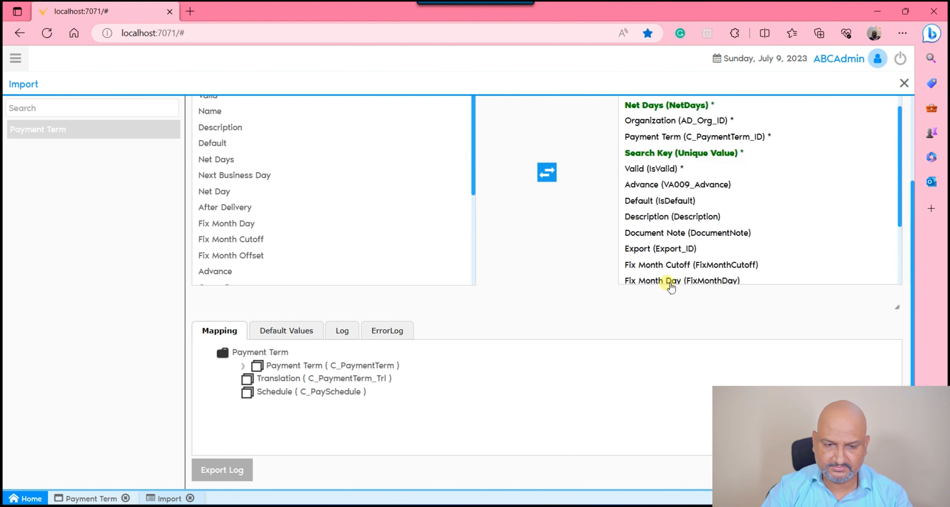
scroll(387, 256, up, 3)
scroll(705, 186, up, 1)
click(732, 134)
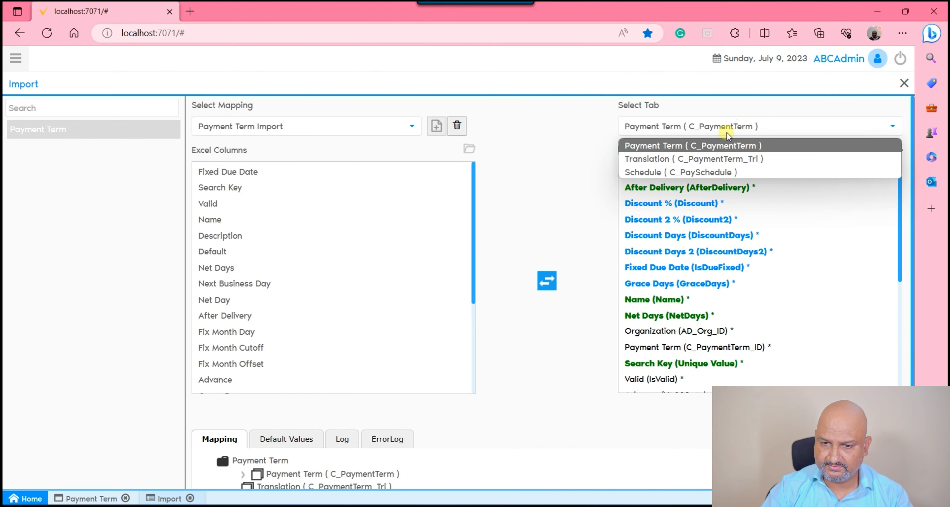
click(688, 170)
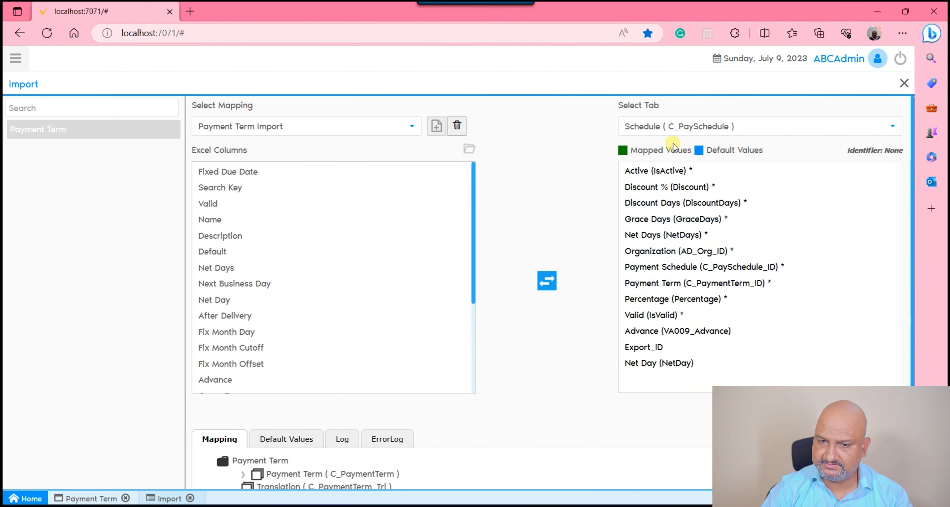
Give the Schedule fields default values: Active checked, and 0 for Discount %, Discount Days and Grace Days.
click(653, 171)
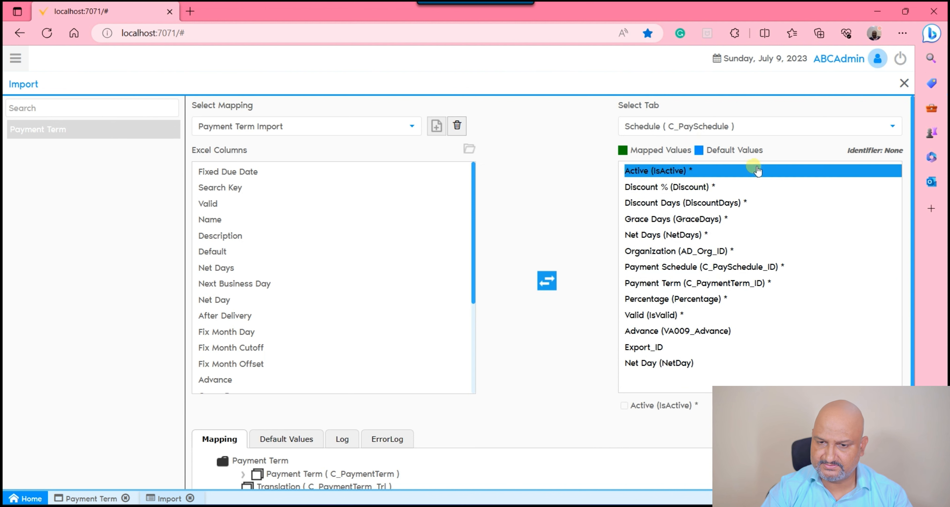
click(627, 406)
click(885, 405)
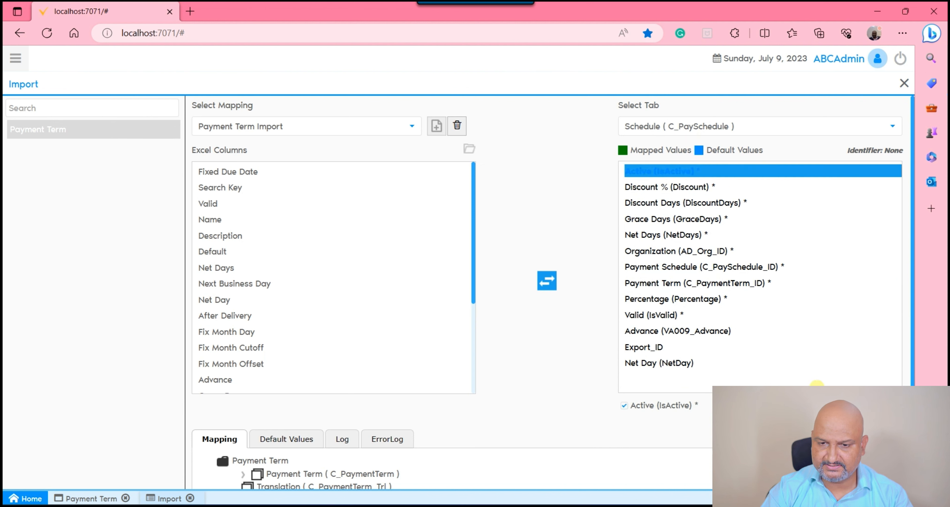
click(703, 188)
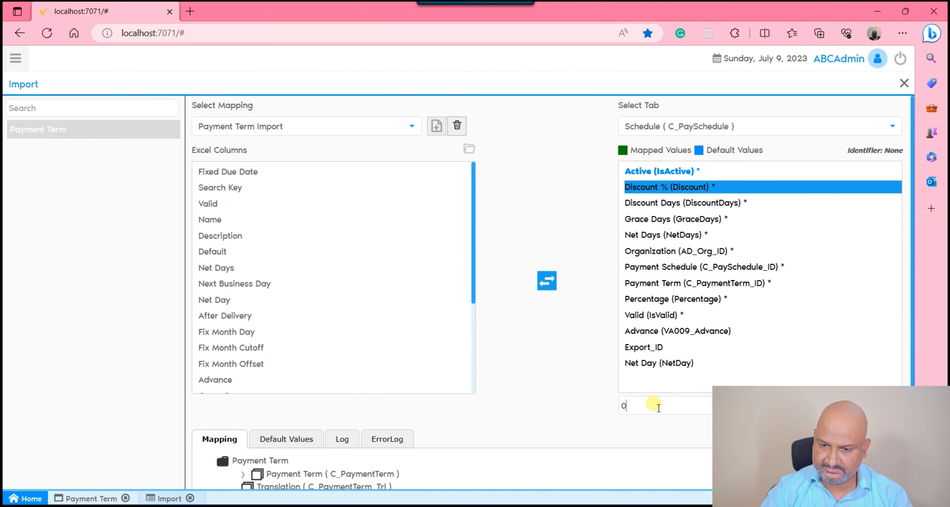
key(Return)
click(721, 208)
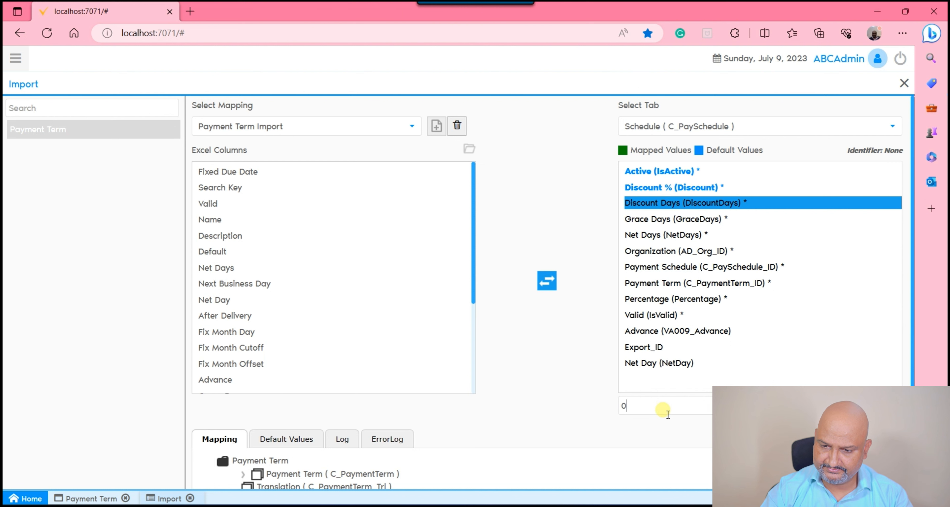
click(717, 219)
click(655, 412)
text(0)
key(Return)
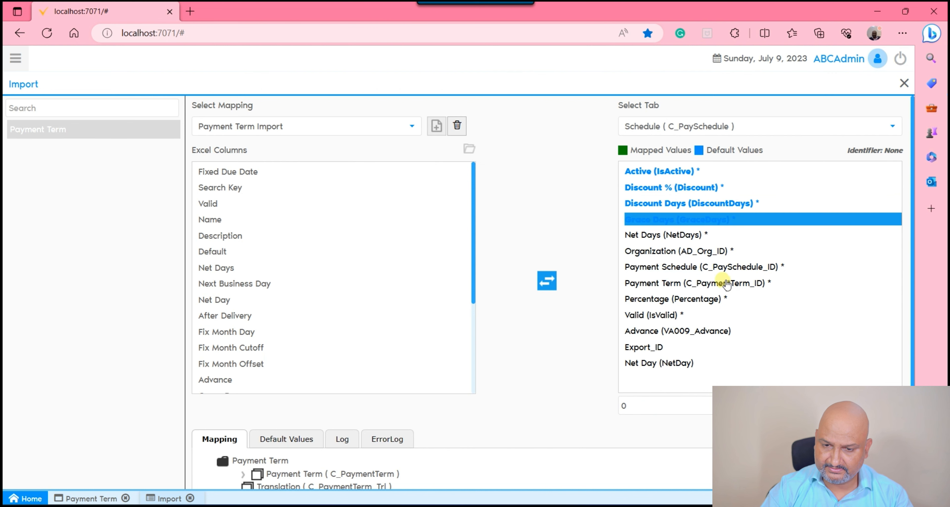
Map the Schedule tab's Net Days field to the Schedule Net Days Excel column and expand the Schedule mapping to check it.
click(673, 234)
scroll(244, 252, down, 8)
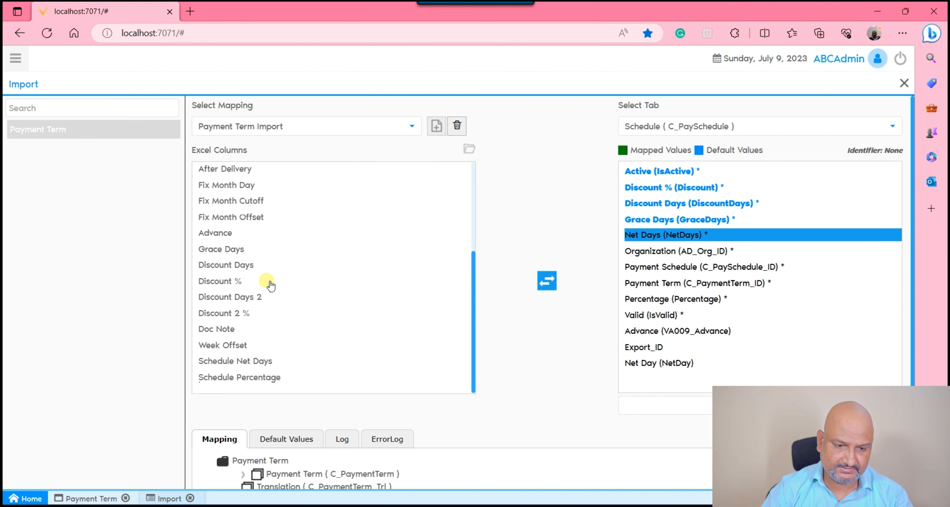
click(272, 253)
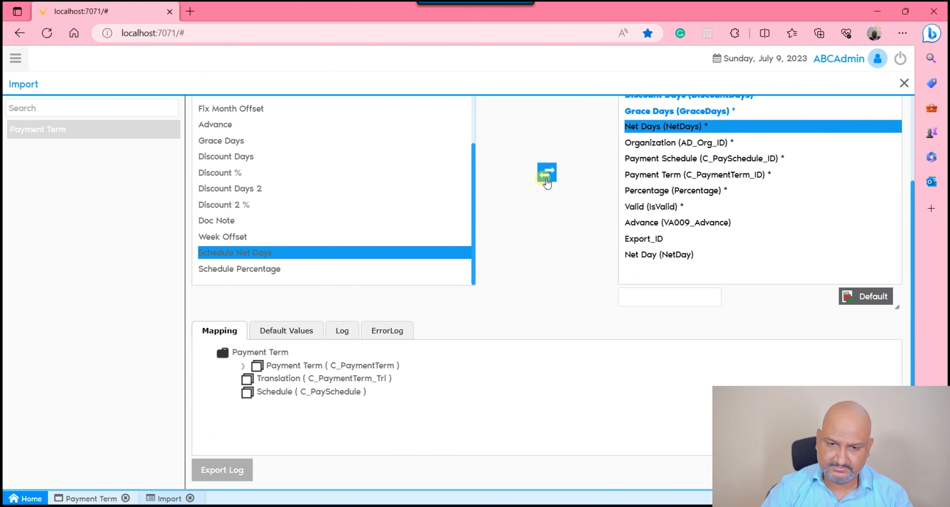
click(546, 173)
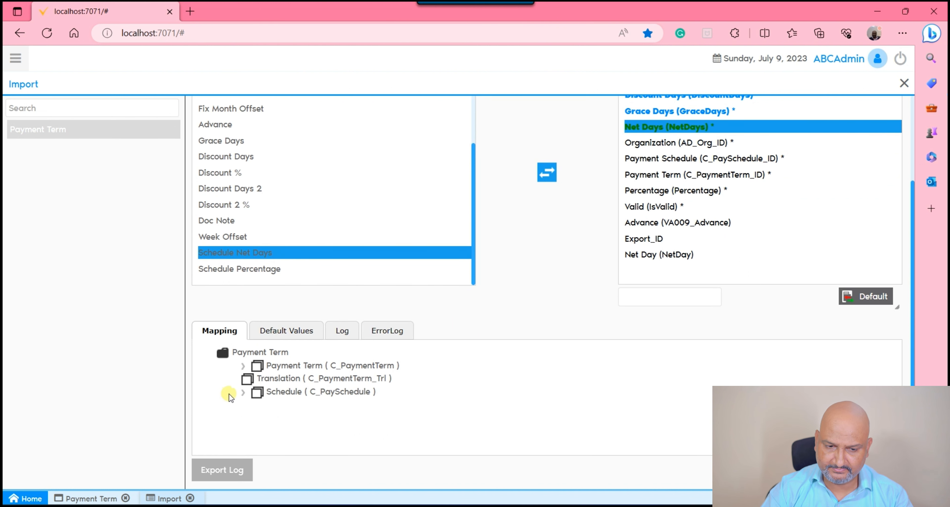
click(243, 392)
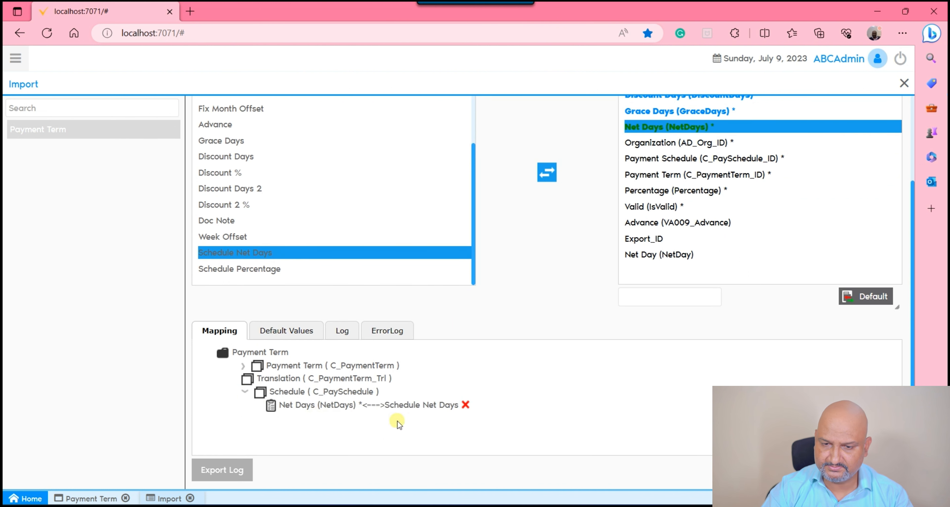
scroll(579, 409, up, 3)
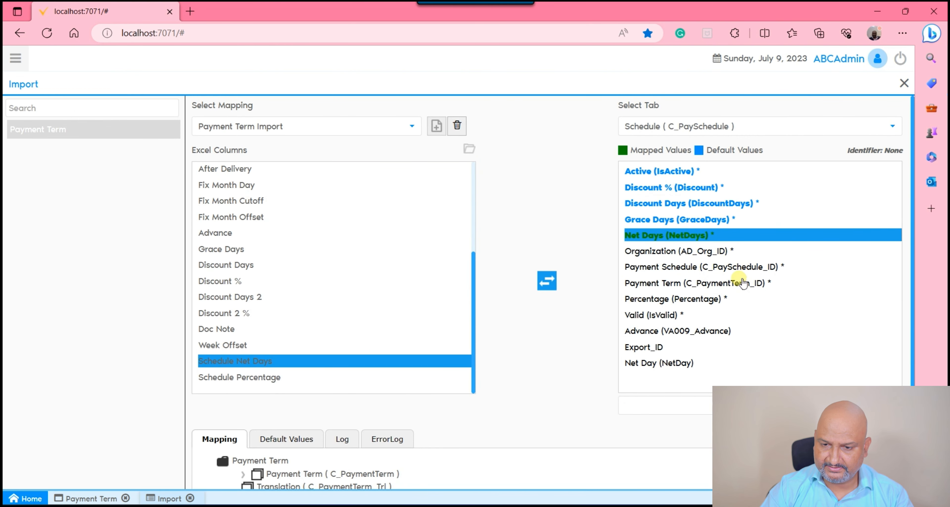
Map the Schedule tab's Payment Term (C_PaymentTerm_ID) field to the Name Excel column.
click(739, 287)
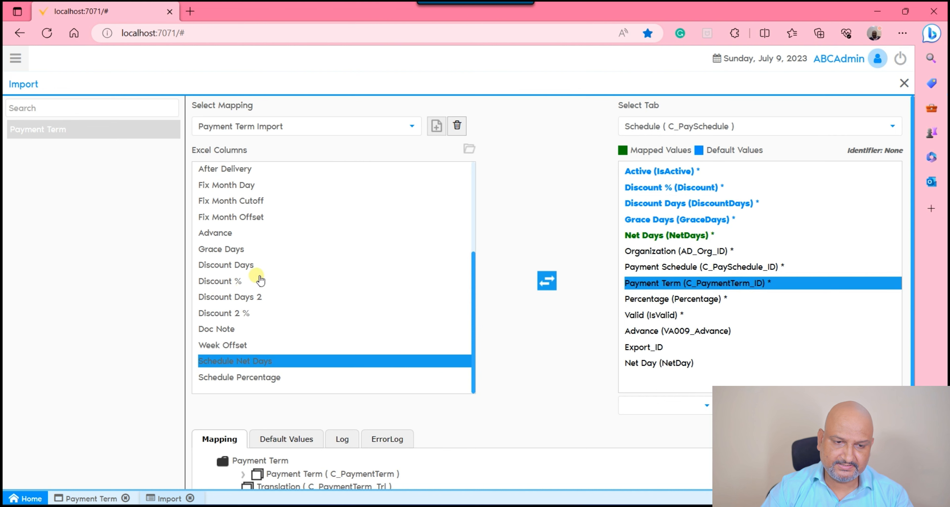
scroll(259, 276, up, 5)
click(217, 220)
click(547, 281)
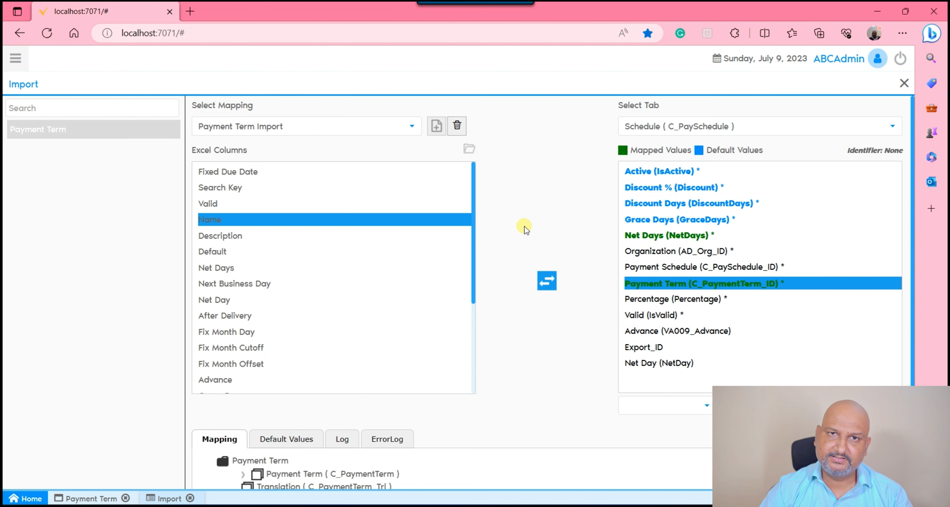
Map the Schedule tab's Percentage field to the Schedule Percentage Excel column.
click(669, 299)
scroll(228, 314, down, 4)
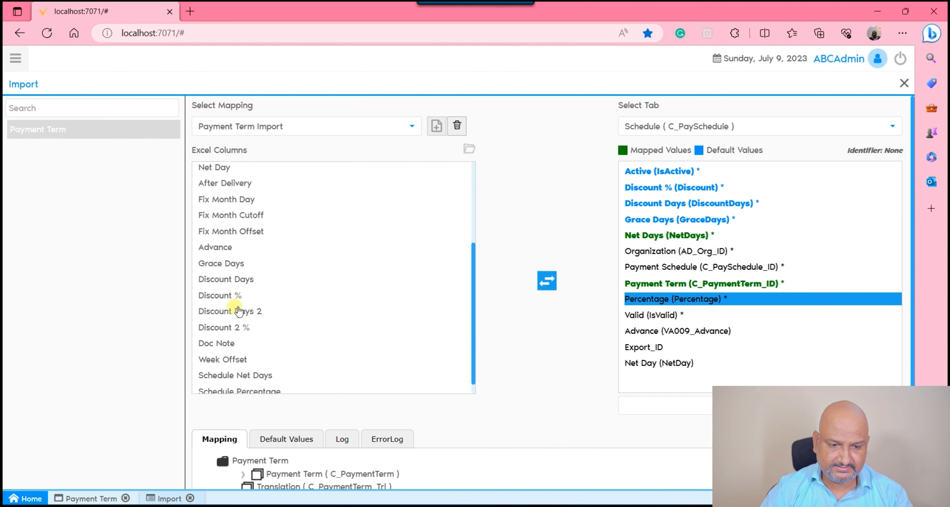
click(353, 381)
click(547, 281)
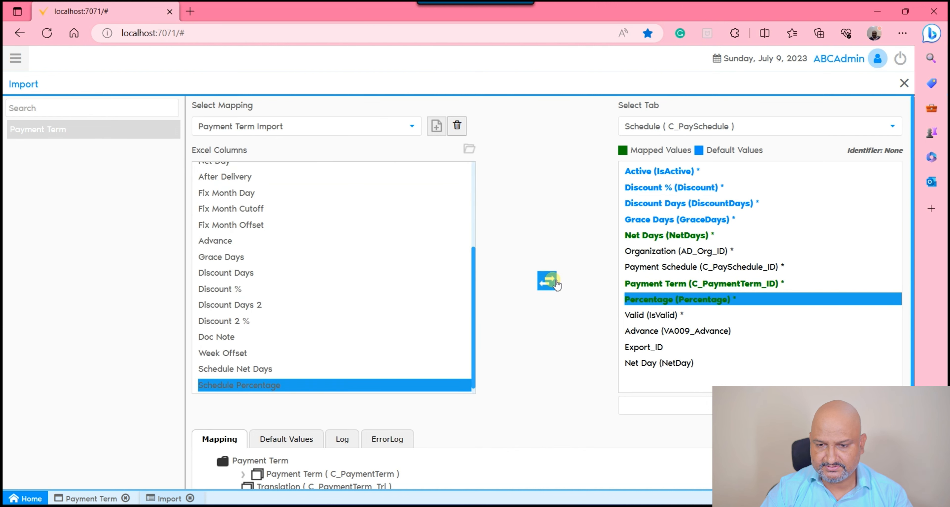
Save the extended Payment Term Import mapping and run the import.
click(657, 316)
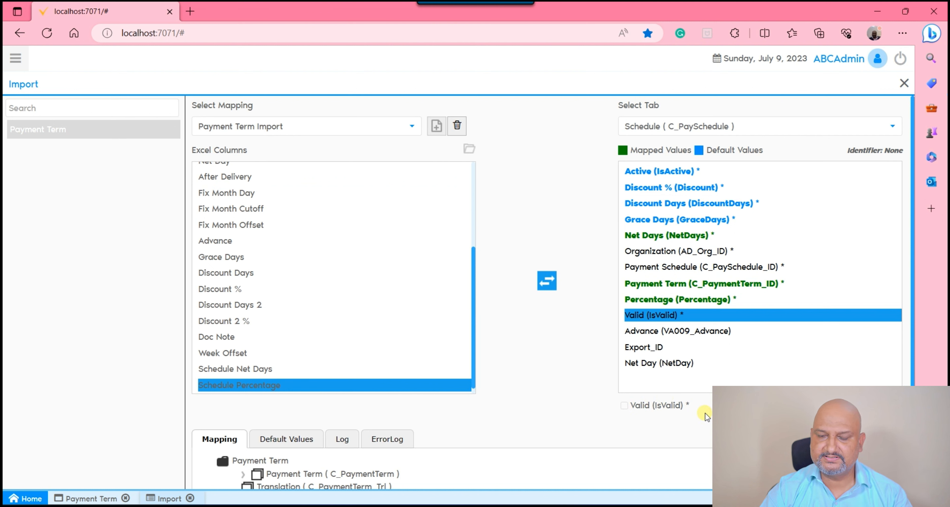
scroll(743, 383, down, 3)
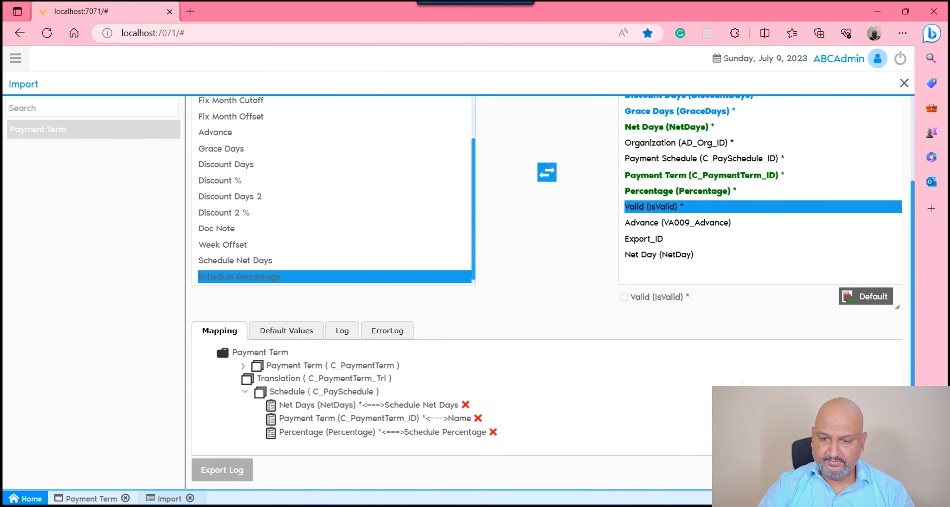
click(865, 296)
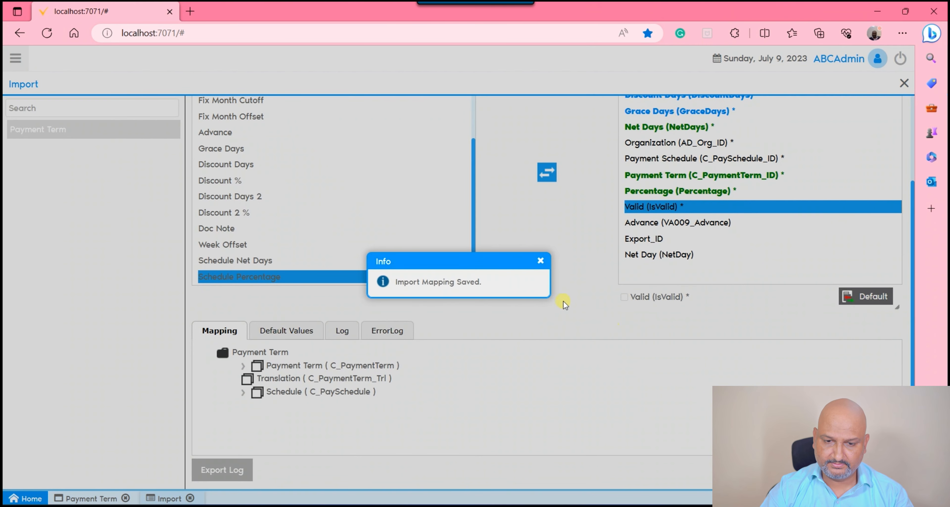
click(540, 260)
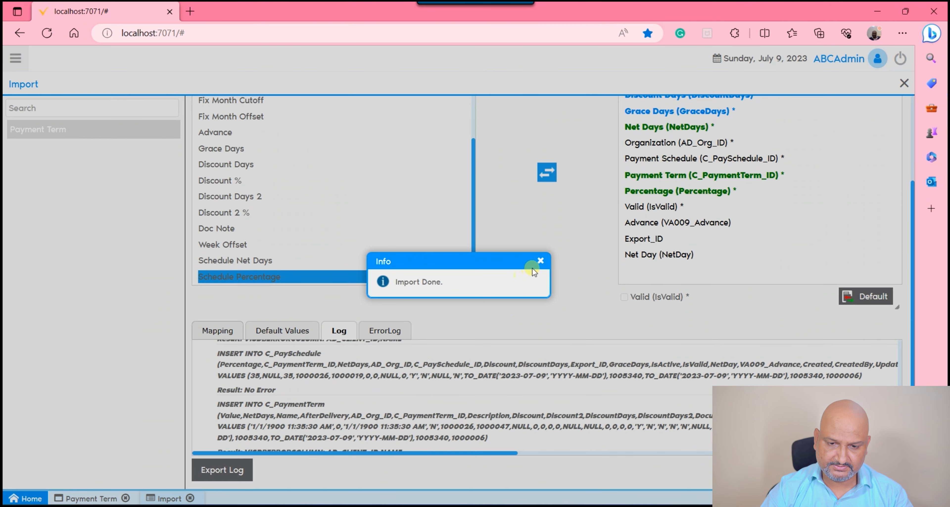
click(539, 261)
Review the import's error log, return to the mapping and run the import again.
click(381, 333)
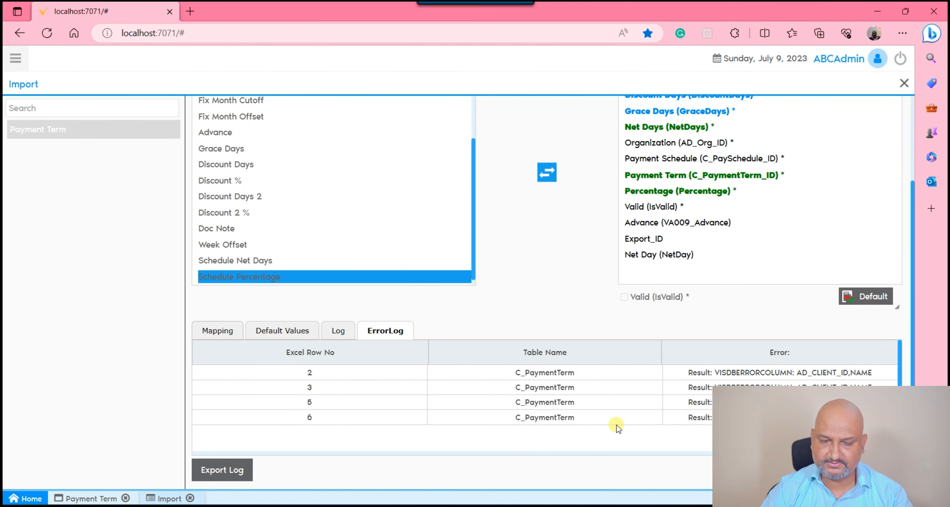
click(231, 334)
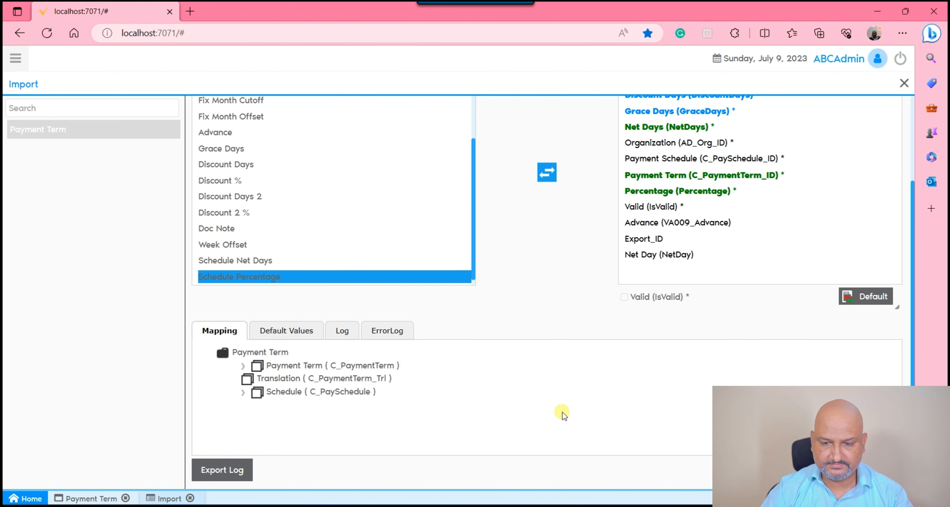
click(874, 469)
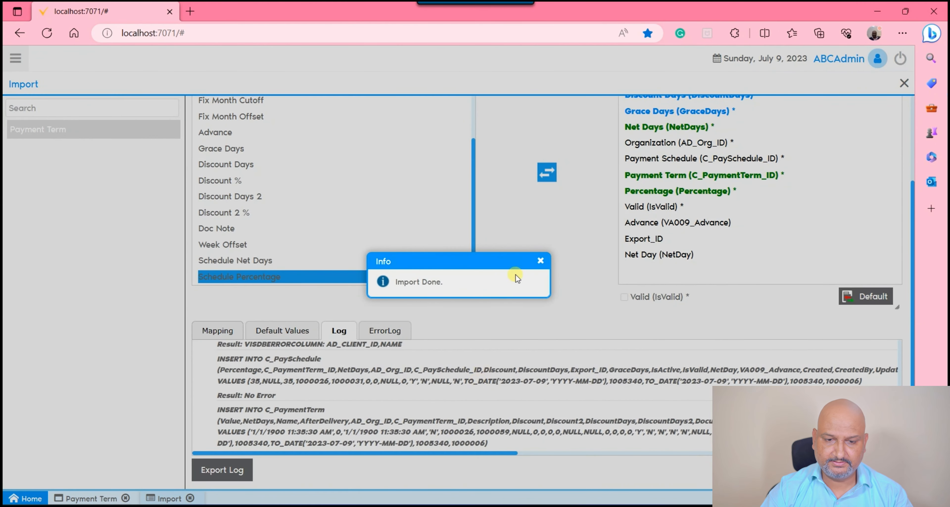
click(540, 261)
Refresh the record list in the Payment Term window and widen its Name column to show full names.
click(92, 498)
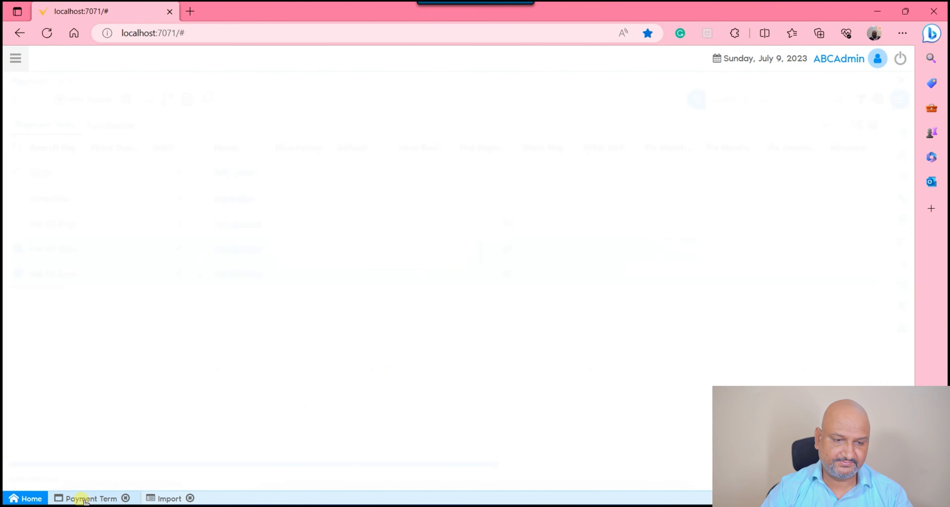
click(168, 99)
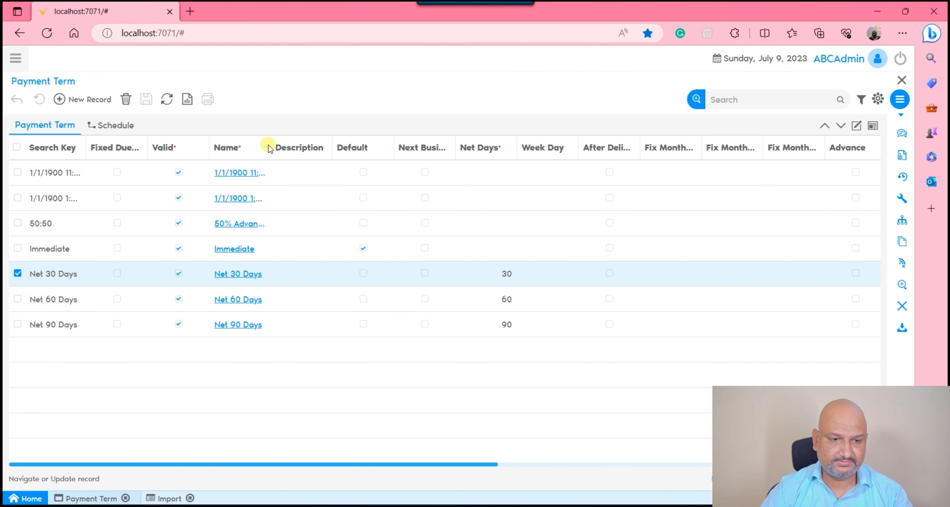
drag(271, 149, 458, 146)
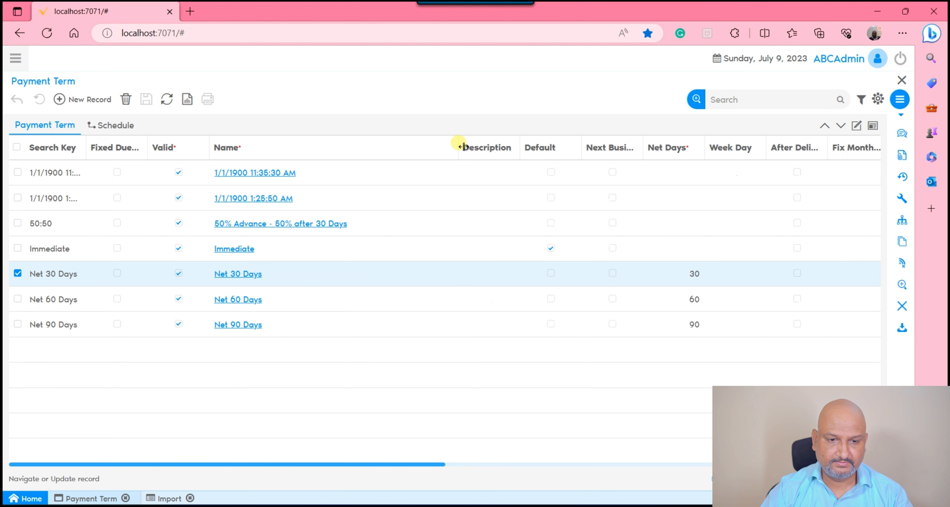
Open the imported 1/1/1900 11:35:30 AM payment term and examine its Schedule lines as a grid.
drag(375, 182, 369, 203)
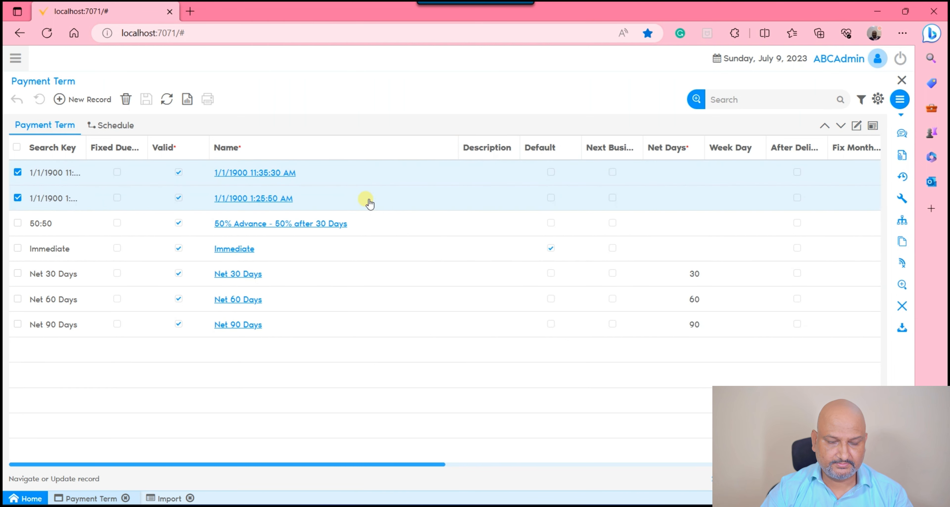
double_click(390, 179)
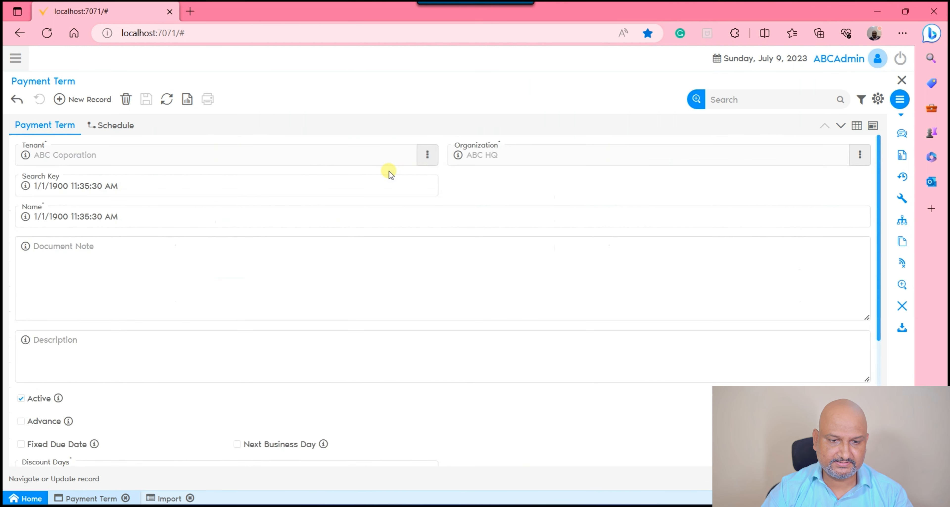
click(110, 125)
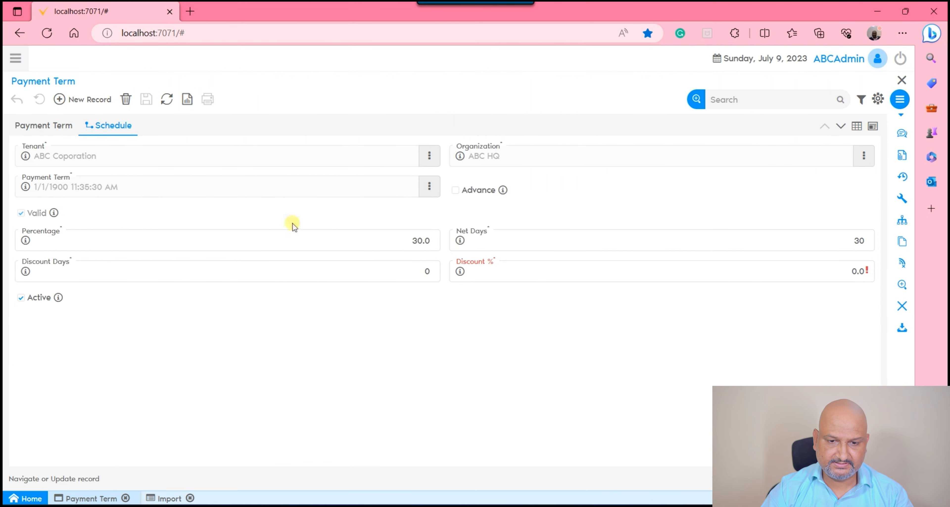
click(861, 127)
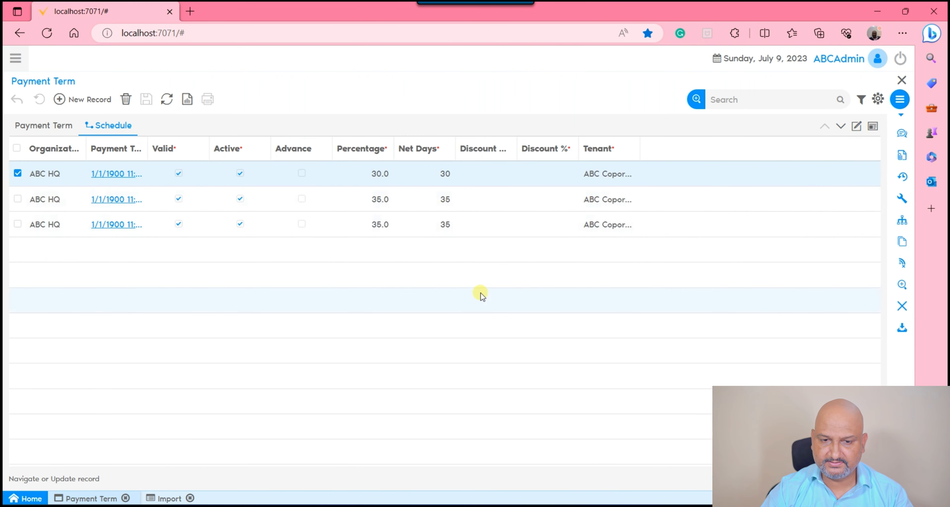
drag(450, 226, 447, 176)
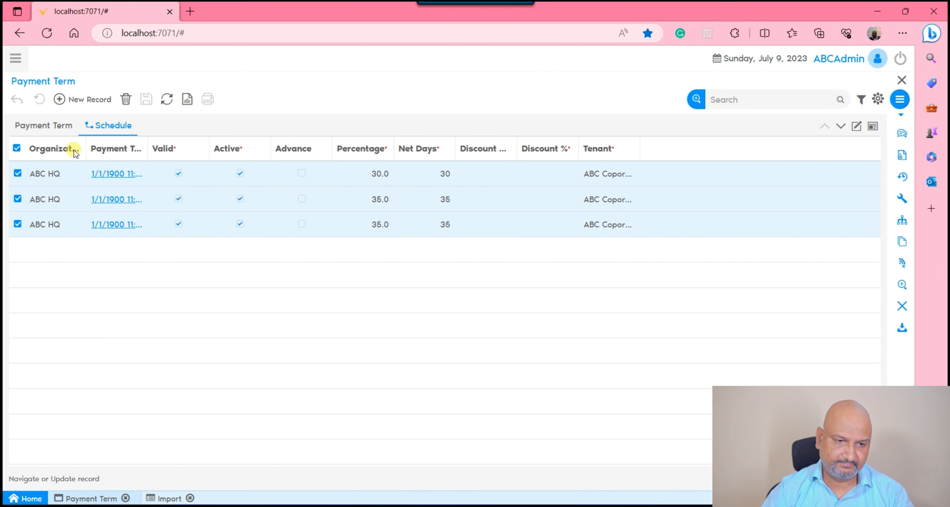
Inspect the imported payment term's Search Key and switch to Payment Term.xlsx in Excel.
click(62, 126)
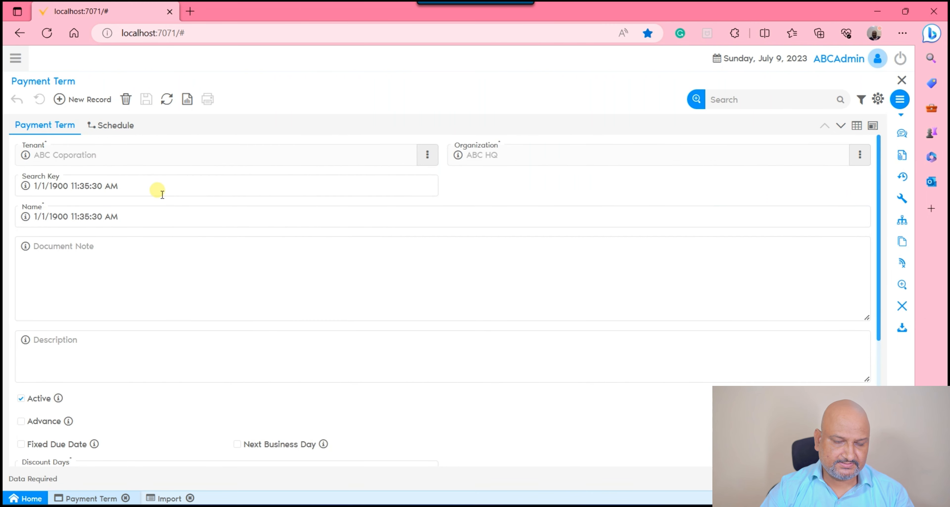
drag(117, 186, 35, 186)
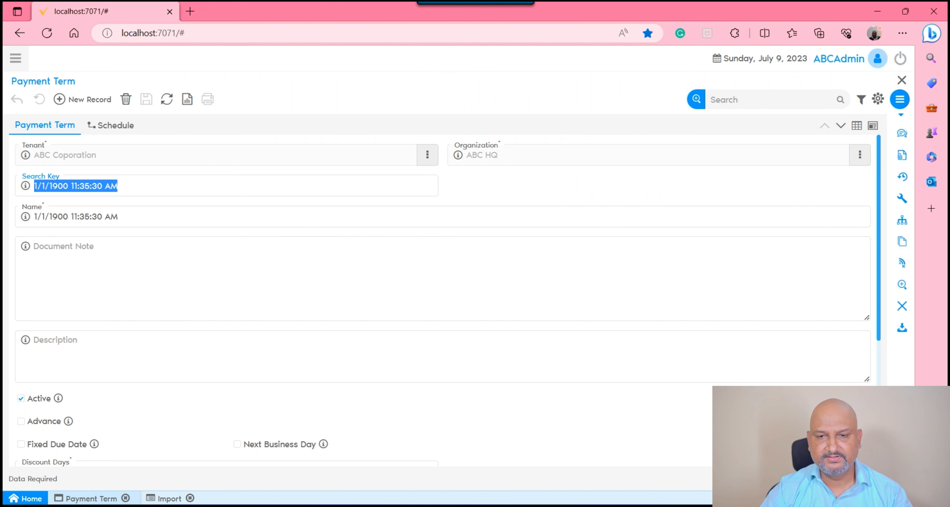
key(alt+Tab)
click(312, 204)
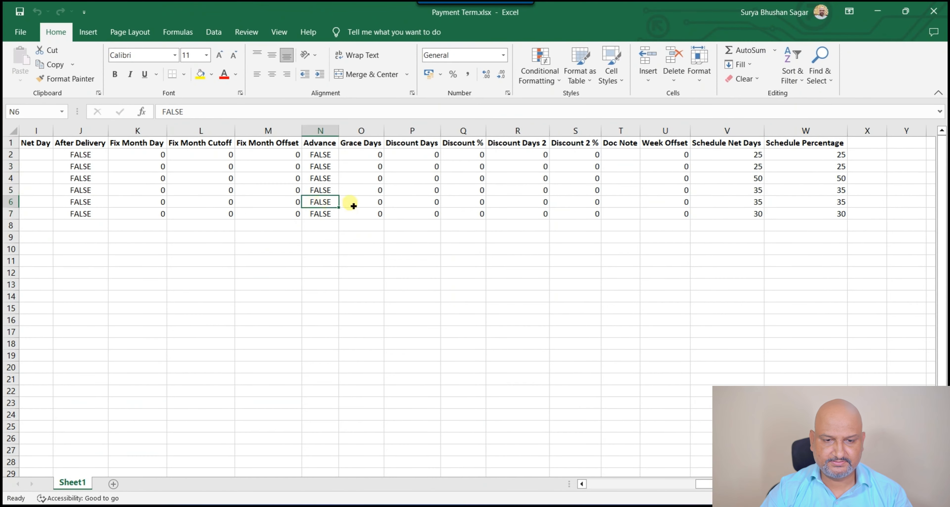
Return to the first columns of Sheet1 and inspect the stored value and number format of the first Search Key cell.
key(Left)
key(Left)
key(Left)
key(Left)
key(Left)
key(Left)
key(Left)
key(Left)
key(Left)
key(Left)
key(Left)
key(Left)
key(Left)
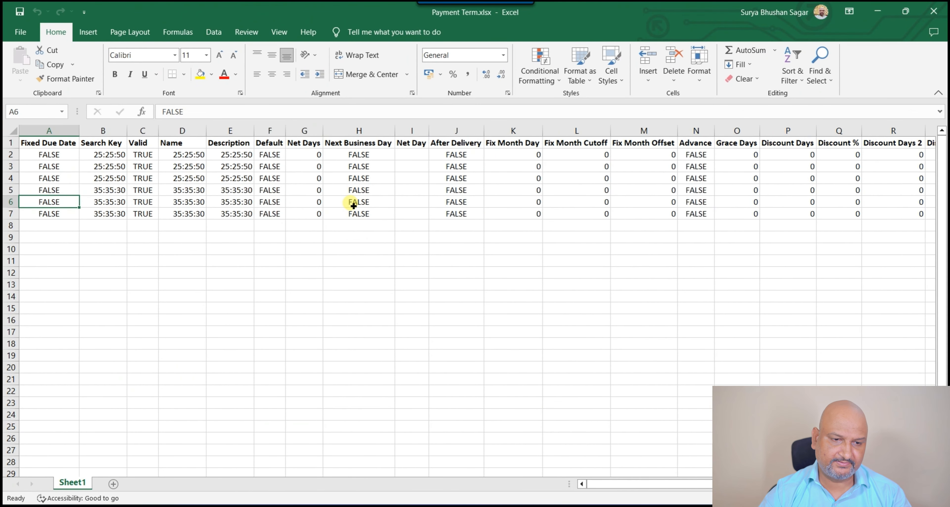
click(92, 156)
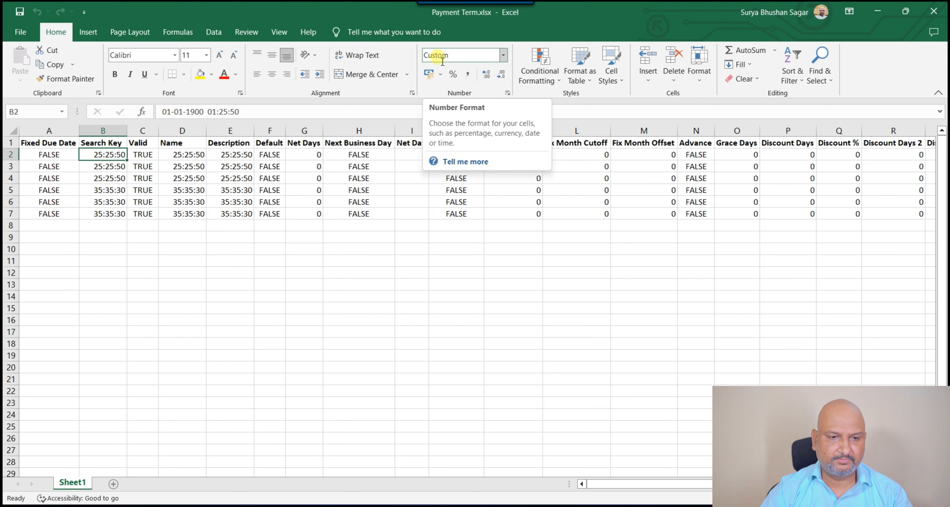
Set the number format of the Search Key values in B2:B7 to General.
drag(180, 155, 178, 215)
drag(108, 159, 107, 214)
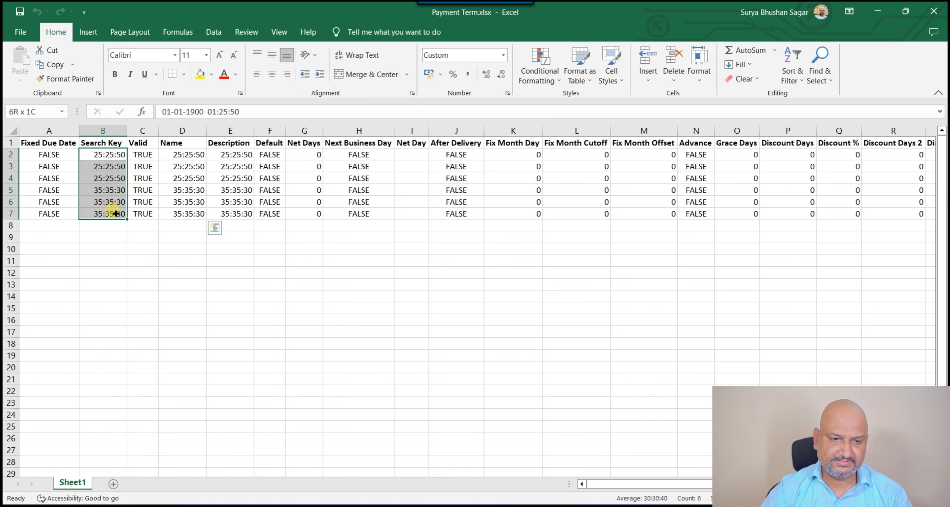
click(503, 55)
click(464, 77)
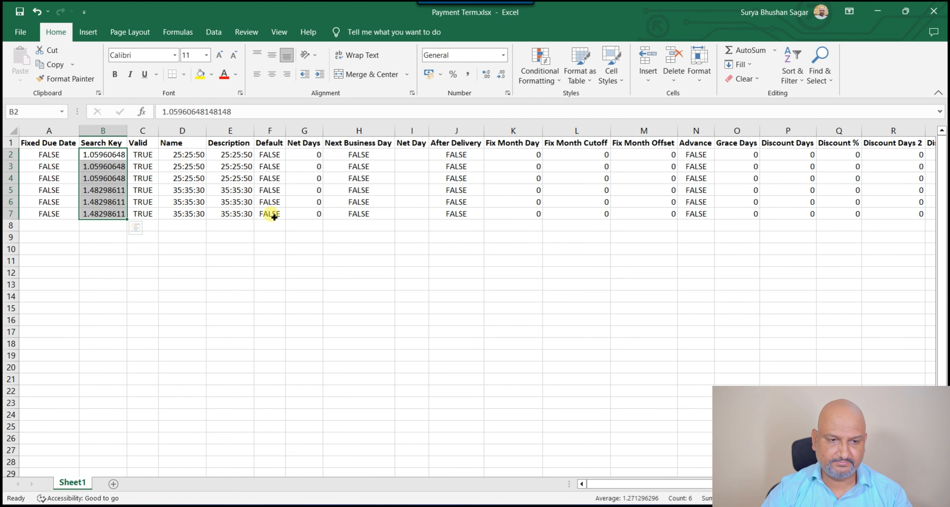
Enter 25:25:50 as the Search Key in B2 and copy it into B3:B4.
click(105, 156)
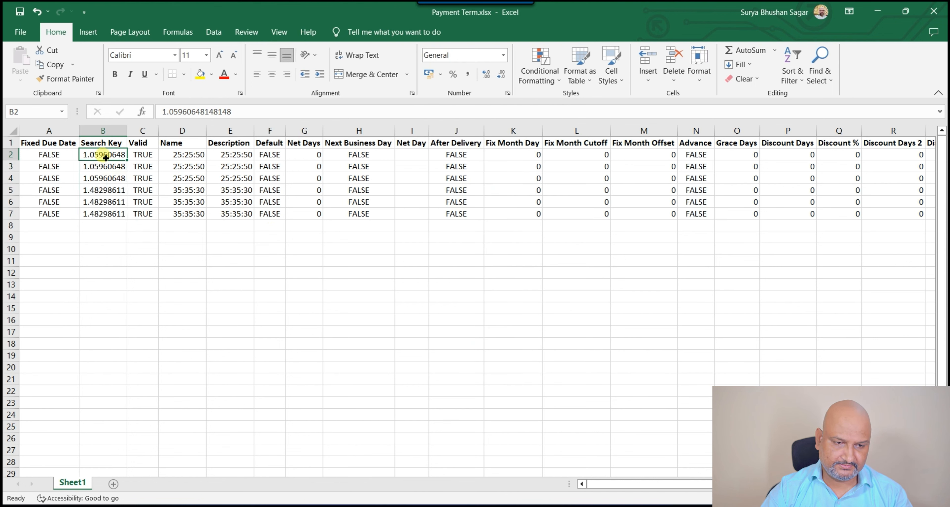
text(25:25:50)
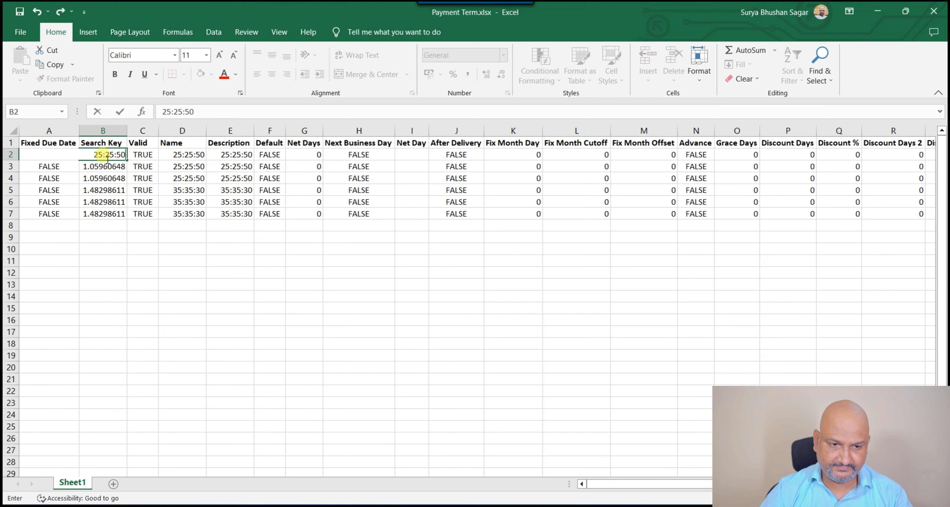
key(Return)
click(106, 157)
key(ctrl+c)
key(Down)
key(shift+Down)
key(Return)
key(Down)
key(Down)
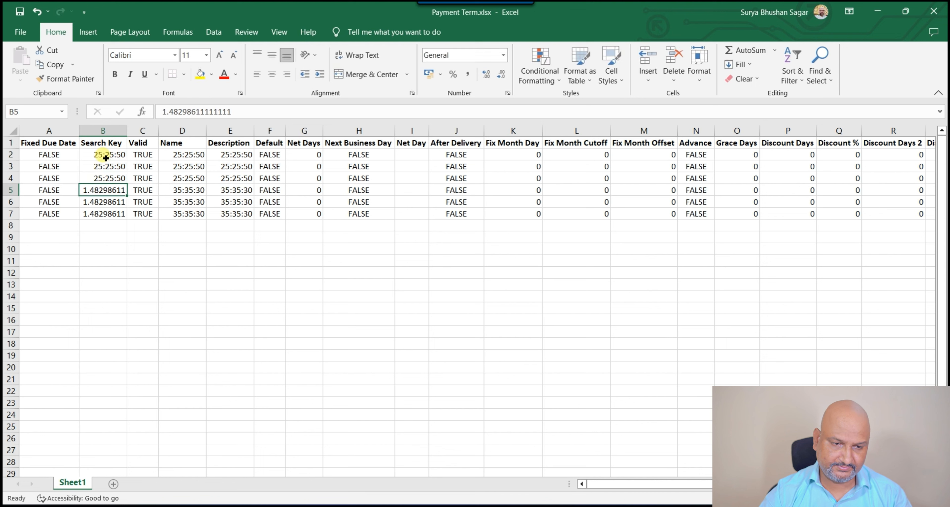
Enter 35:35:30 as the Search Key in B5 and copy it into B6:B7.
text(35:35:30)
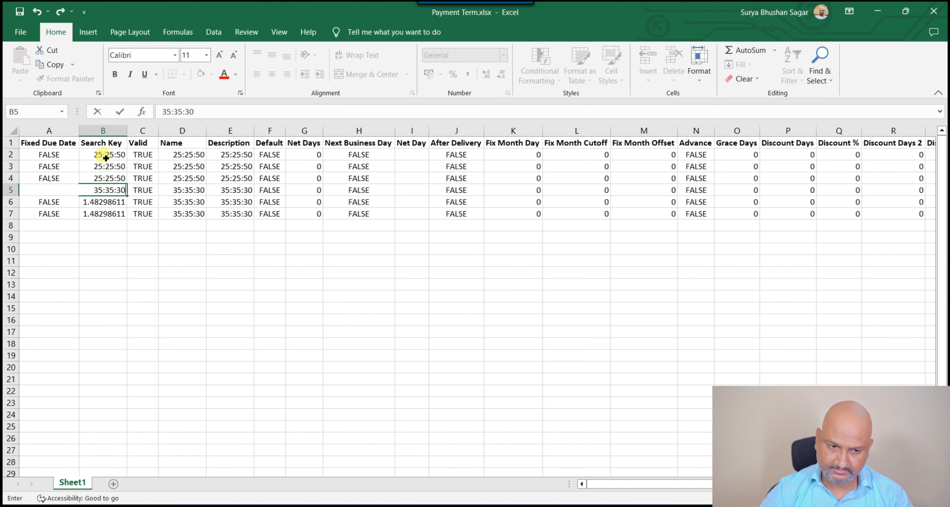
key(Return)
key(Up)
key(ctrl+c)
key(Down)
key(shift+Down)
key(Return)
drag(123, 157, 110, 218)
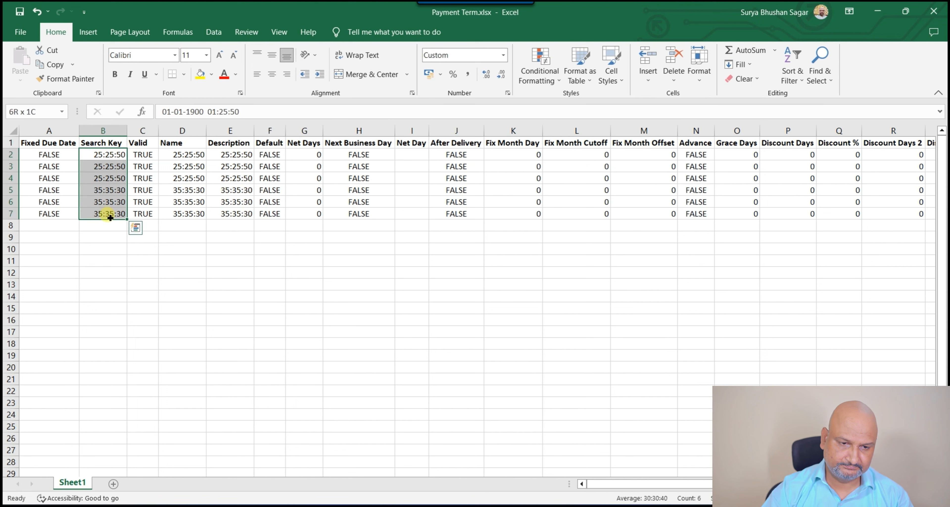
key(ctrl+c)
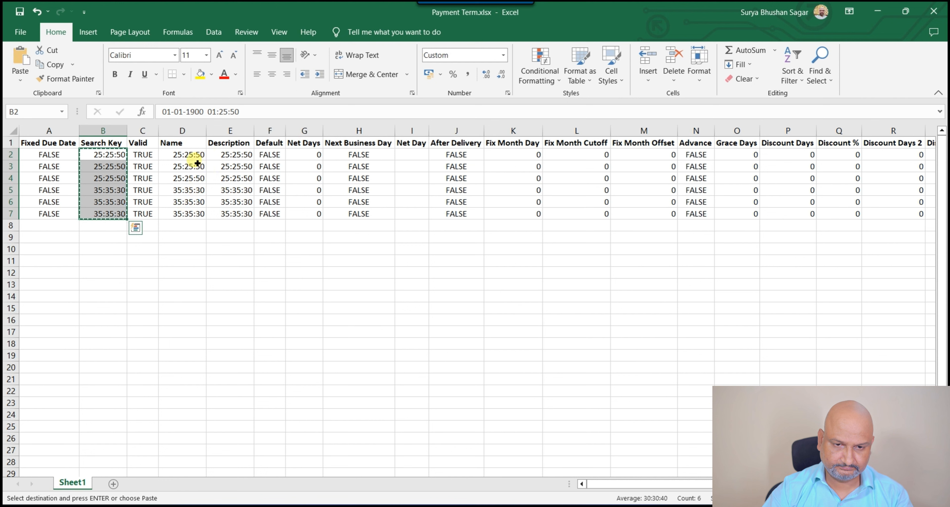
key(Escape)
click(191, 155)
click(98, 166)
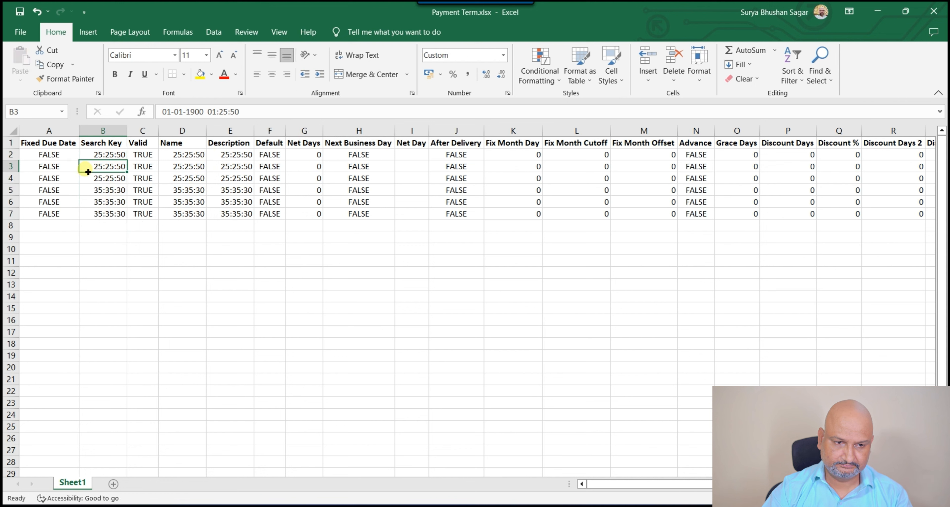
drag(101, 144, 110, 214)
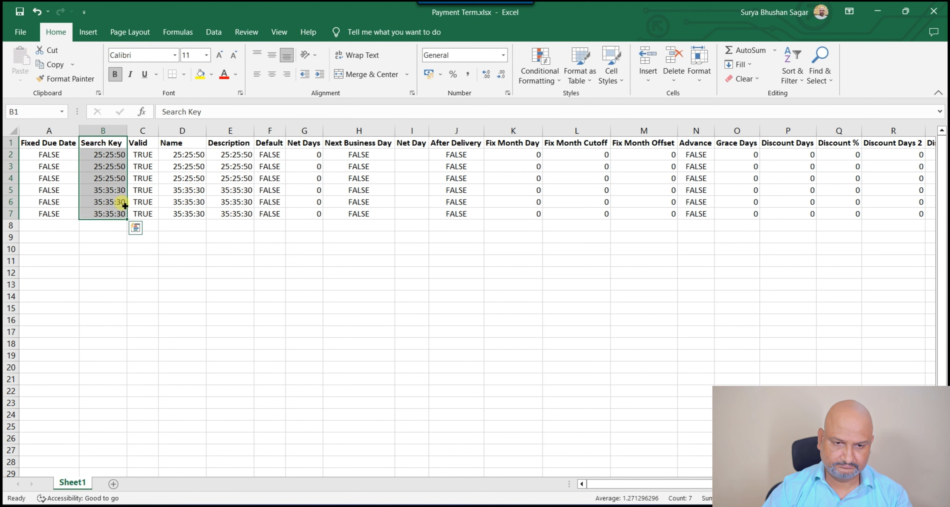
click(103, 157)
key(Down)
key(Down)
Format the Search Key cells B2:B7 as Text.
drag(104, 161, 106, 212)
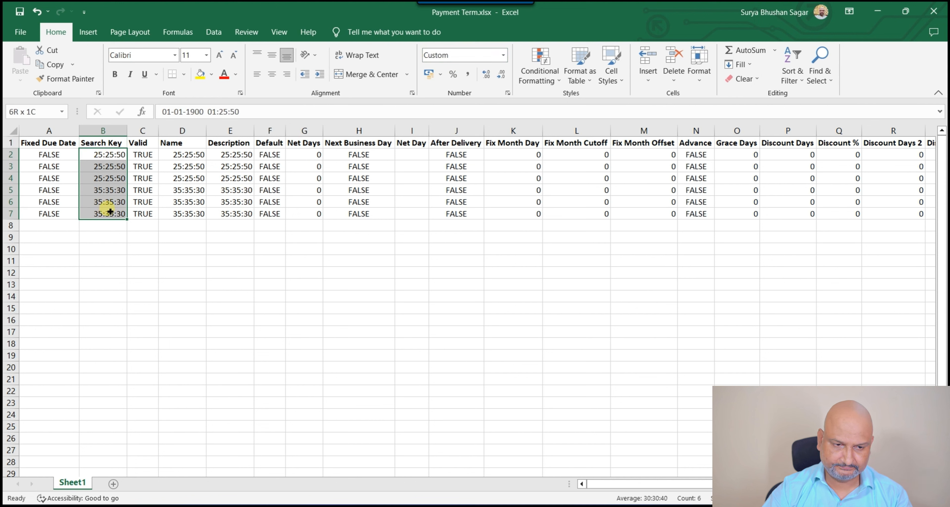
click(504, 56)
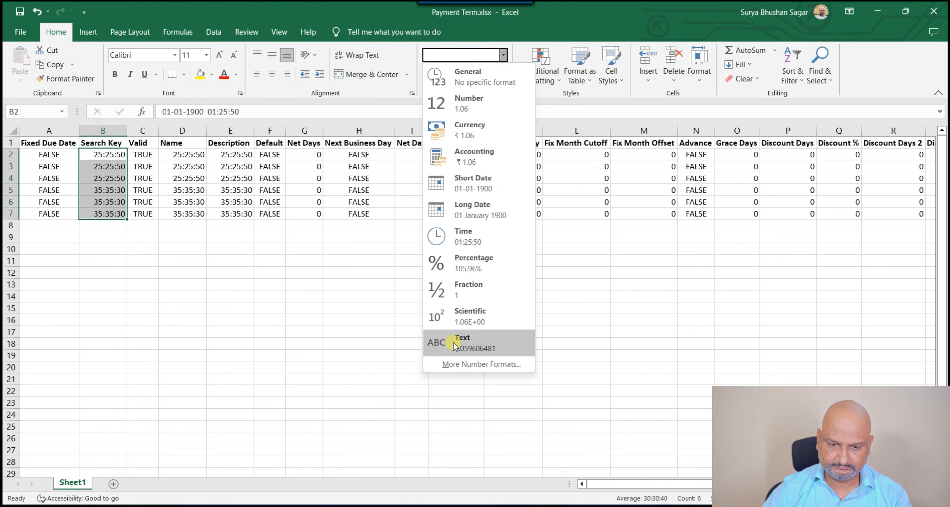
click(441, 339)
click(108, 154)
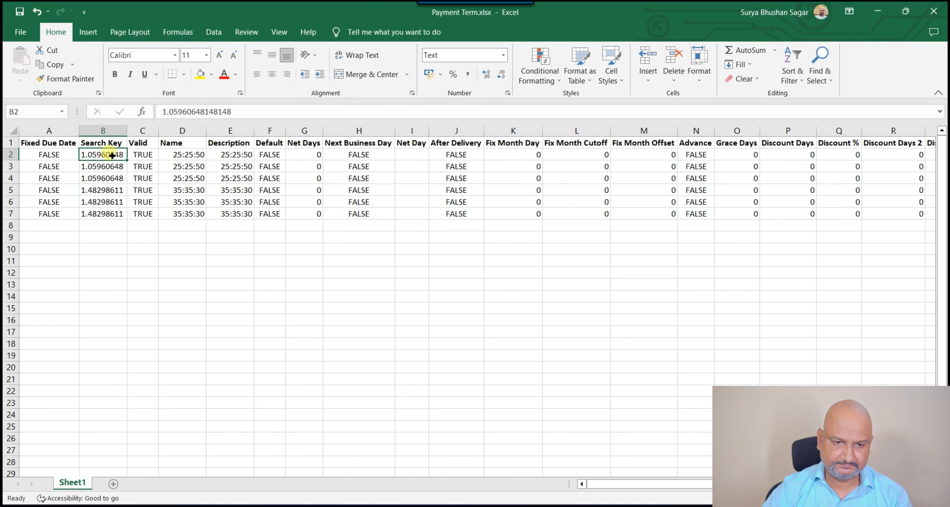
Format the Name cells D2:D7 and the Description cells E2:E7 as Text.
drag(181, 159, 184, 219)
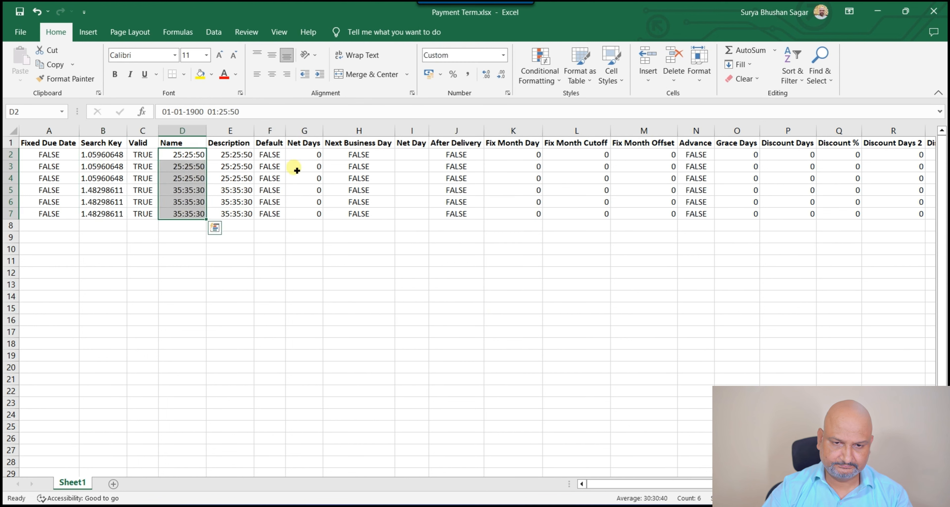
click(504, 56)
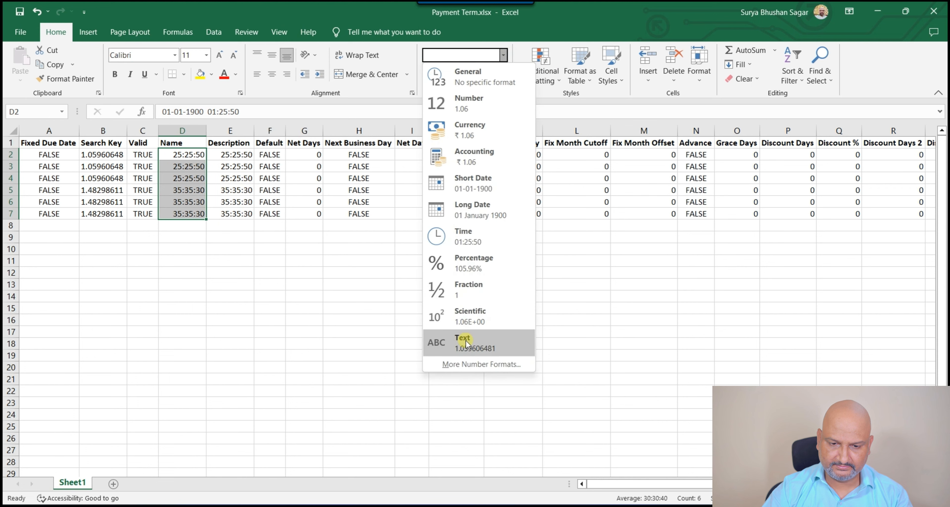
click(440, 338)
drag(227, 160, 230, 214)
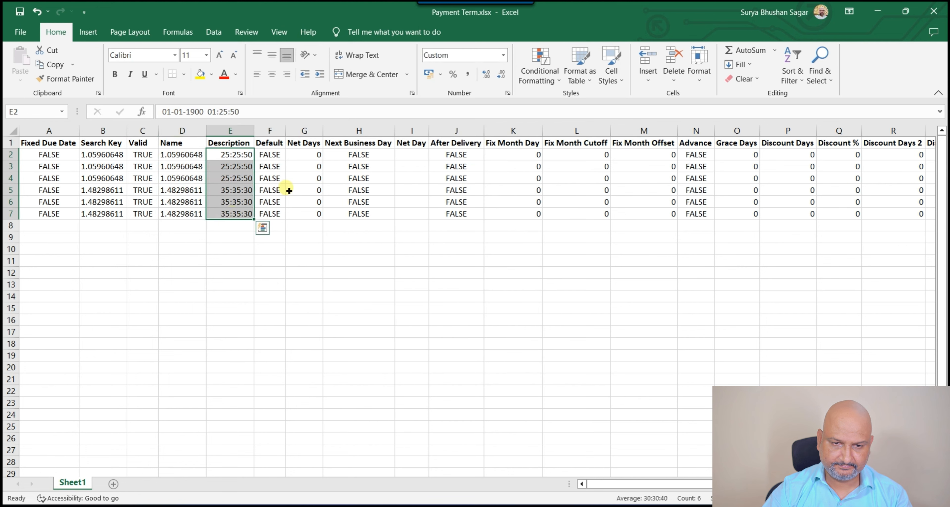
click(504, 55)
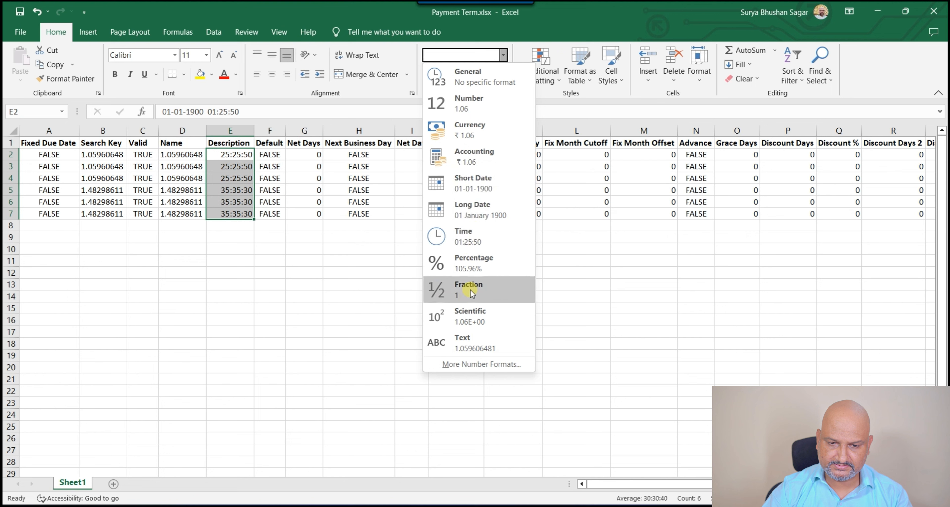
click(443, 338)
Re-enter 25:25:50 in the Text-formatted Search Key cell B2 and copy it down through B4.
click(92, 154)
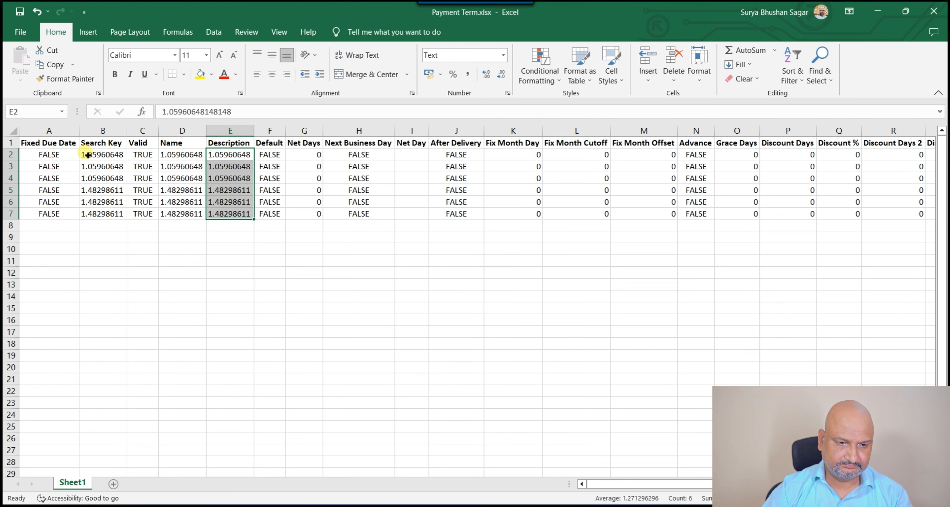
text(25)
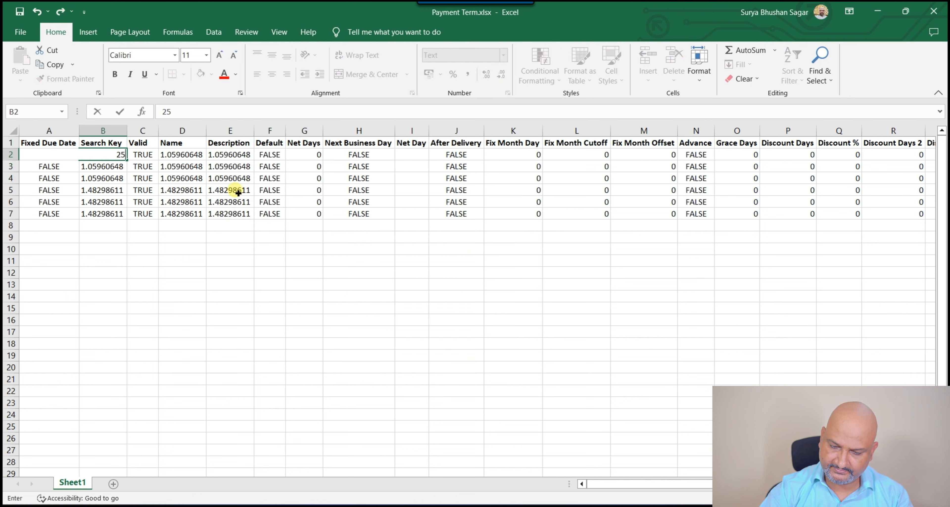
text(:25:50)
key(Return)
key(Up)
key(ctrl+c)
key(shift+Down)
key(shift+Down)
key(Return)
key(Down)
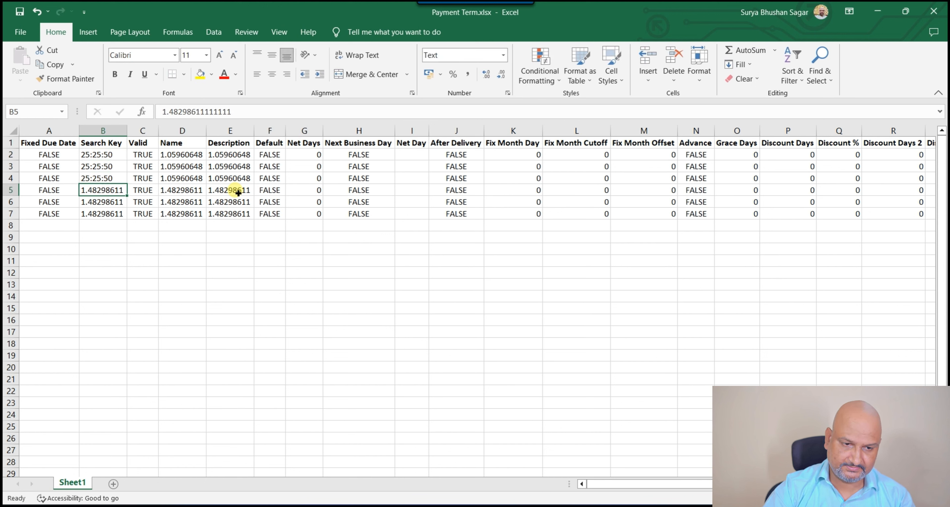
Re-enter 35:35:30 in the Text-formatted Search Key cell B5 and copy it down through B7.
text(35:35:30)
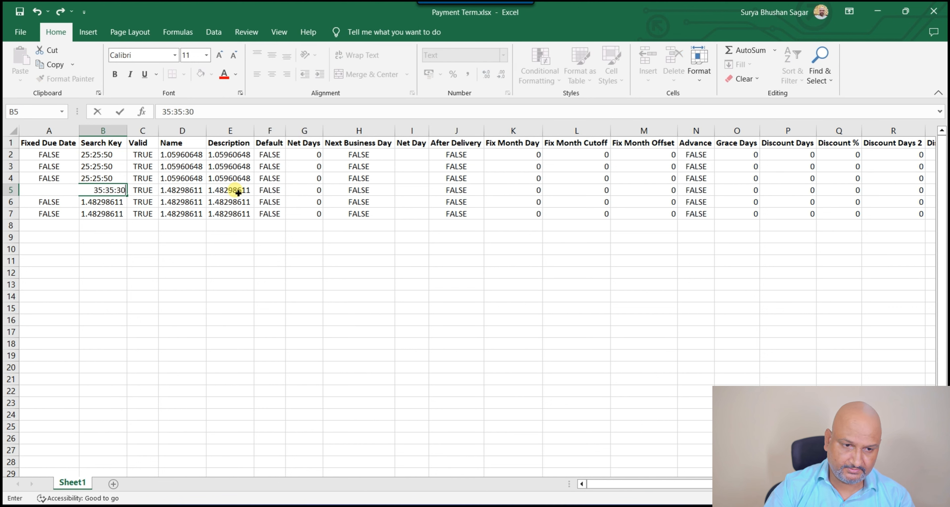
key(Return)
key(Up)
key(ctrl+c)
key(Down)
key(shift+Down)
key(Return)
Copy the Search Key values B2:B7 into the Name and Description columns, starting at D2 and E2.
key(Up)
key(Up)
key(Up)
key(Up)
key(Up)
key(shift+Down)
key(shift+Down)
key(shift+Down)
key(shift+Down)
key(shift+Down)
key(ctrl+c)
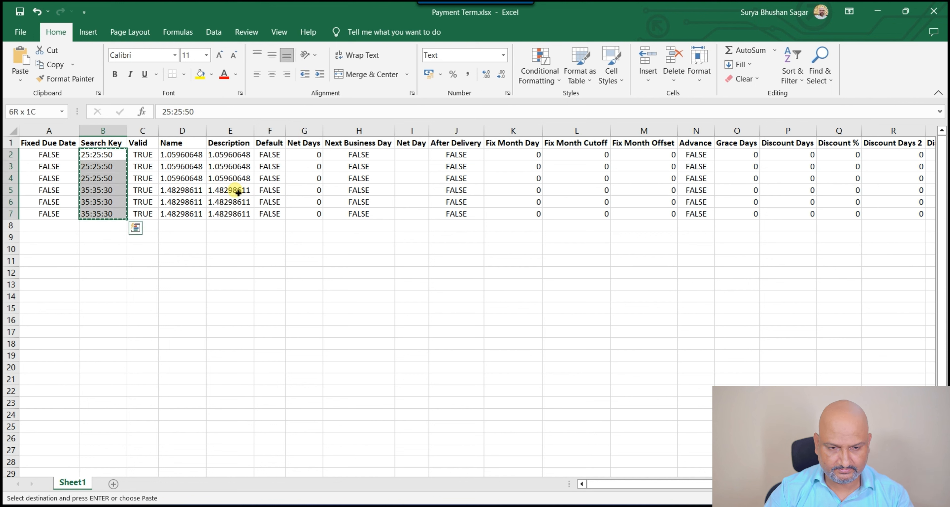
key(Right)
key(Right)
key(Right)
key(Right)
key(Right)
key(Right)
key(Right)
key(Right)
key(Right)
key(Right)
key(Left)
key(Left)
key(Left)
key(Left)
key(Left)
key(Left)
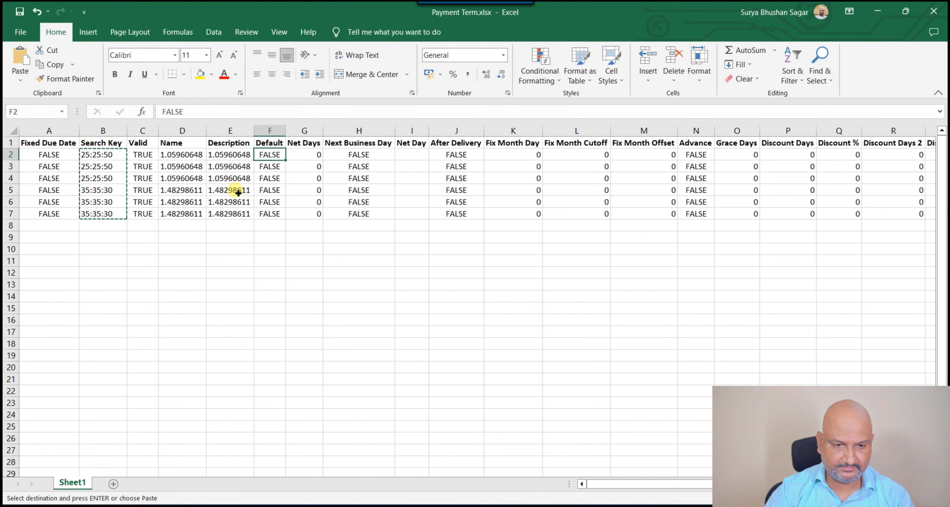
key(Left)
key(Left)
key(ctrl+v)
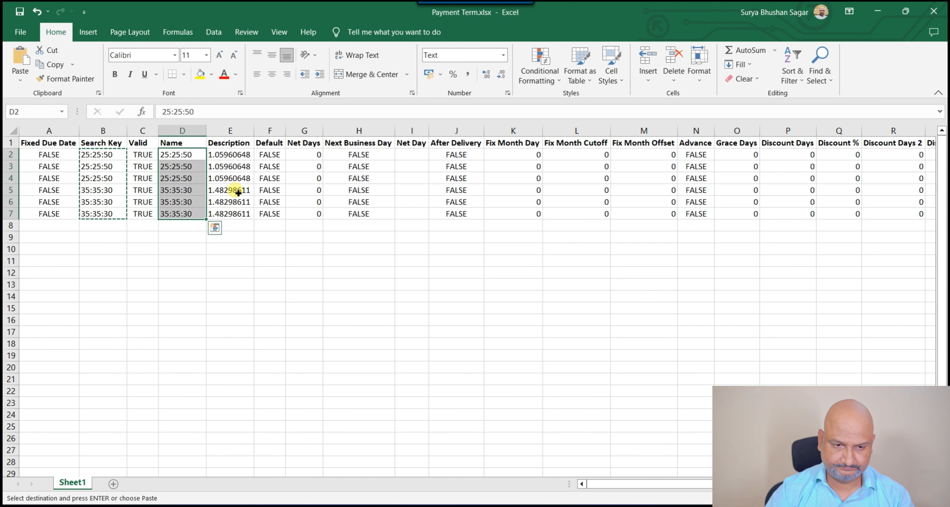
key(Right)
key(Return)
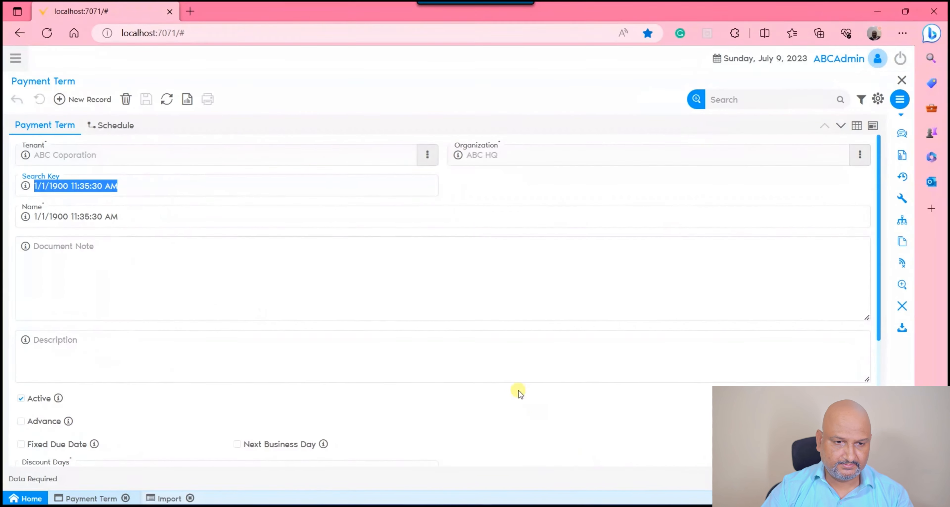
Switch to the Payment Term window in the browser, show the records as a grid and delete the imported payment terms with date-like names.
click(857, 125)
click(18, 198)
click(126, 99)
click(464, 296)
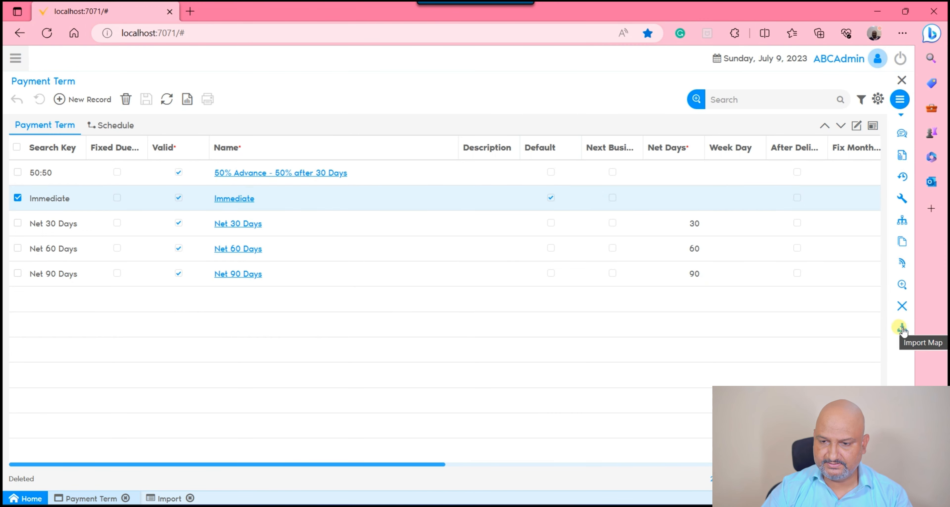
Close the old Import form, reopen the import for Payment Term and choose the Payment Term Import mapping.
click(190, 499)
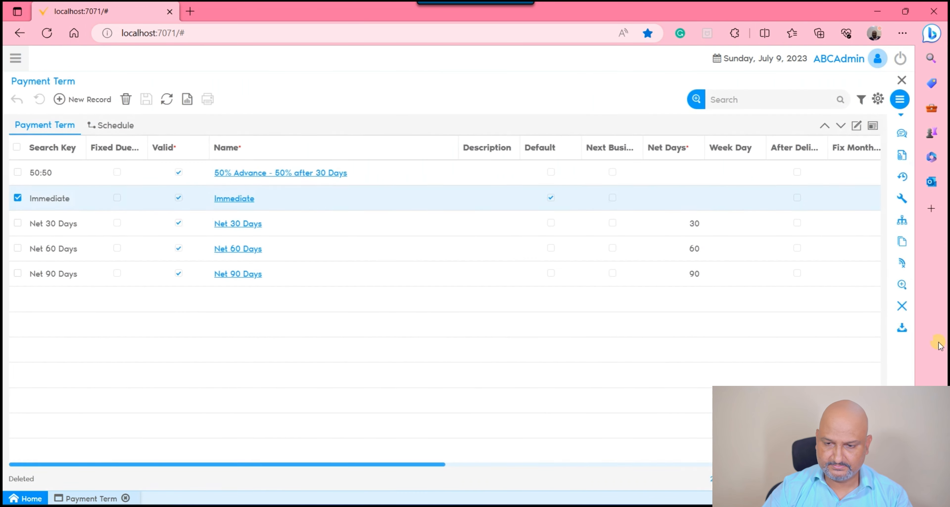
click(903, 327)
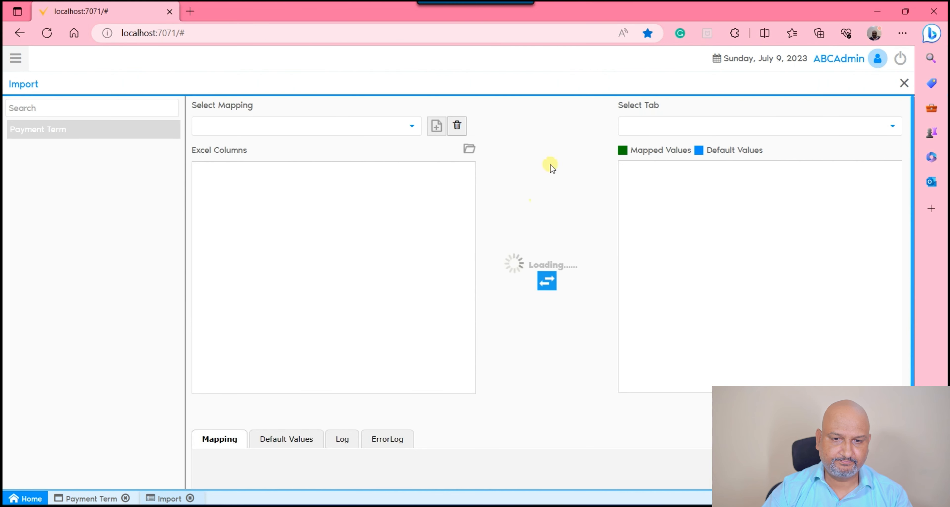
click(387, 124)
click(350, 156)
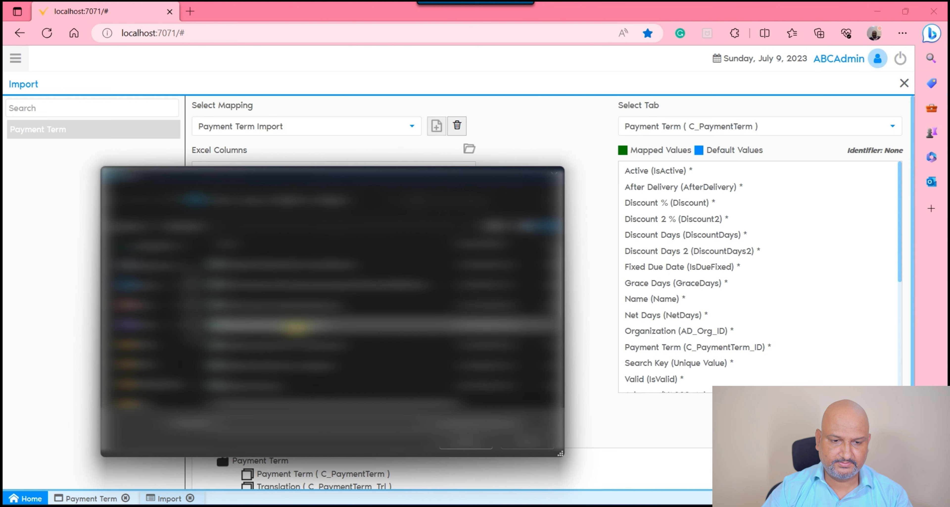
Load the corrected Payment Term.xlsx file as the import source.
click(150, 285)
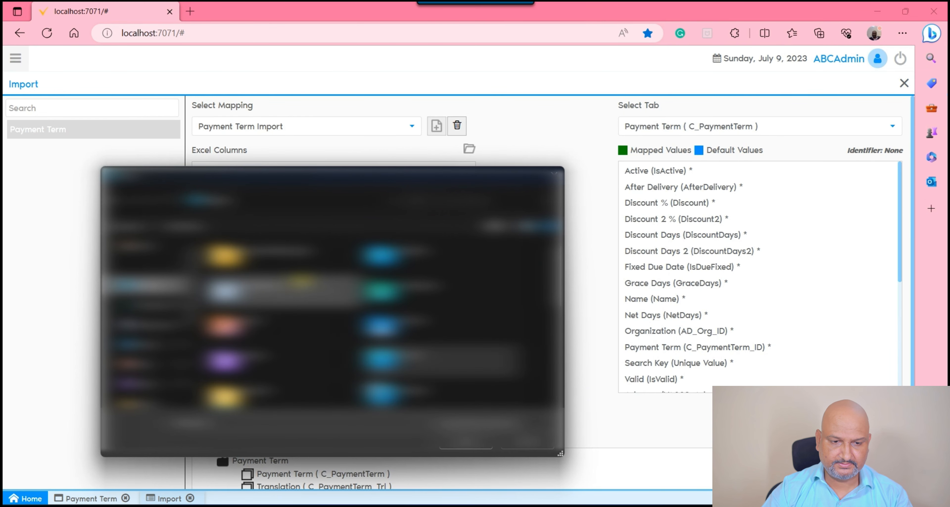
scroll(299, 280, down, 5)
click(429, 283)
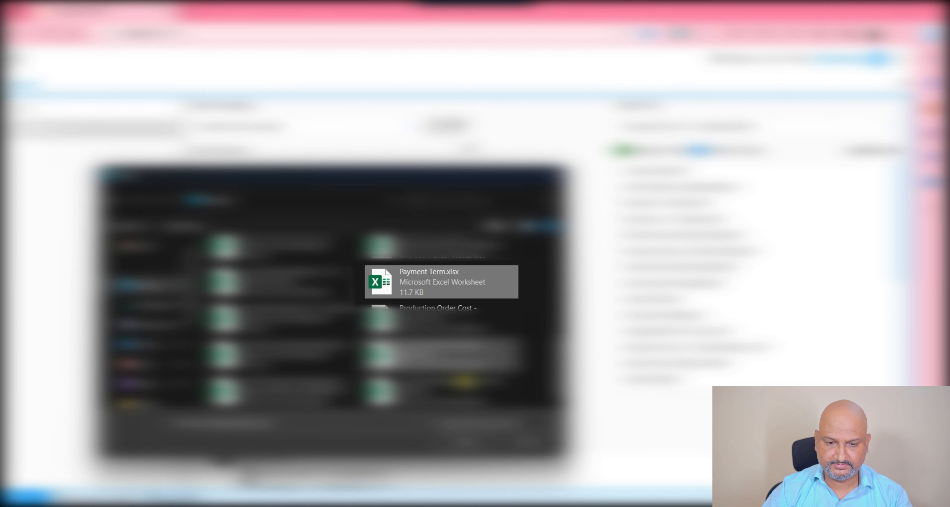
click(471, 443)
Run the payment term import and dismiss its completion message.
scroll(530, 341, down, 3)
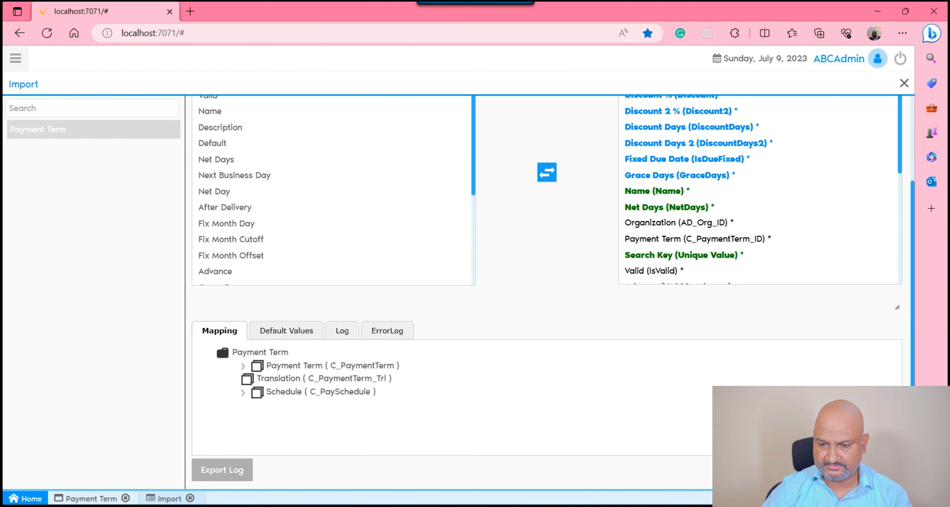
click(880, 469)
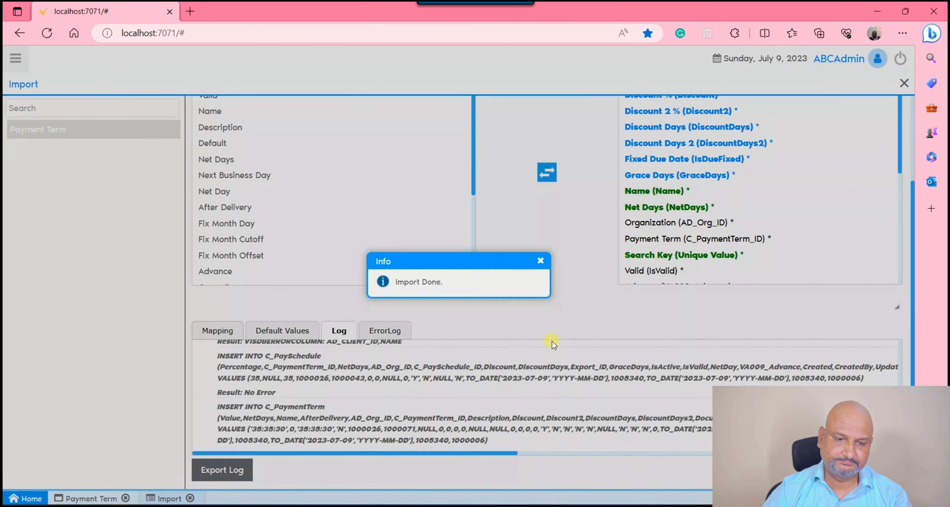
click(541, 261)
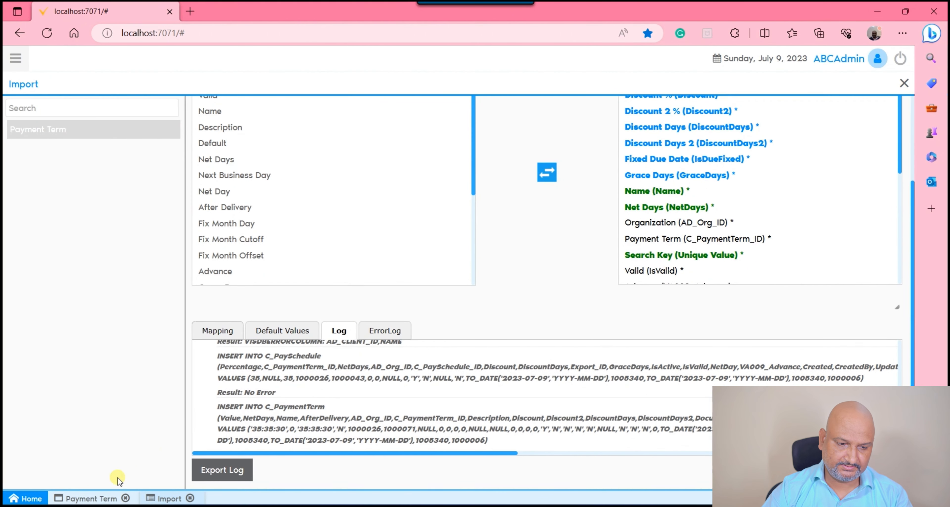
Refresh the Payment Term list, open the imported 25:25:50 term and examine its Schedule lines.
click(97, 500)
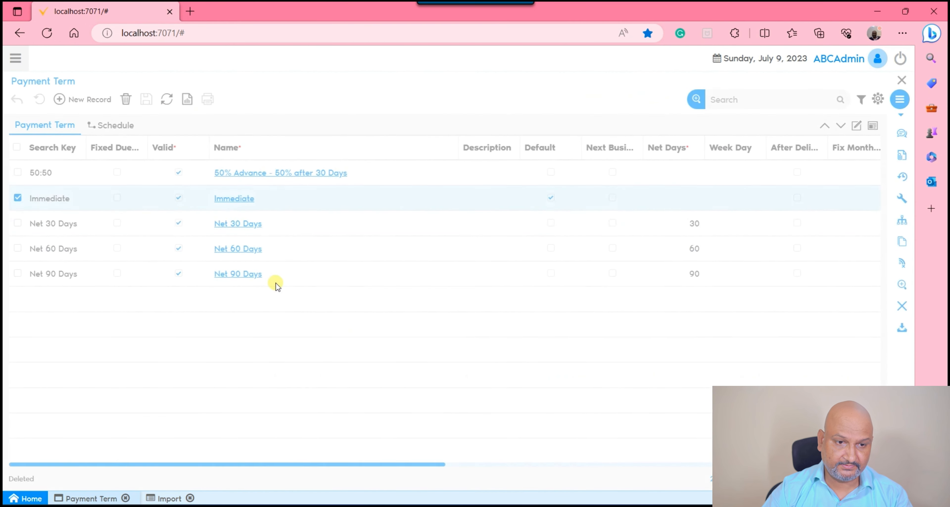
click(167, 99)
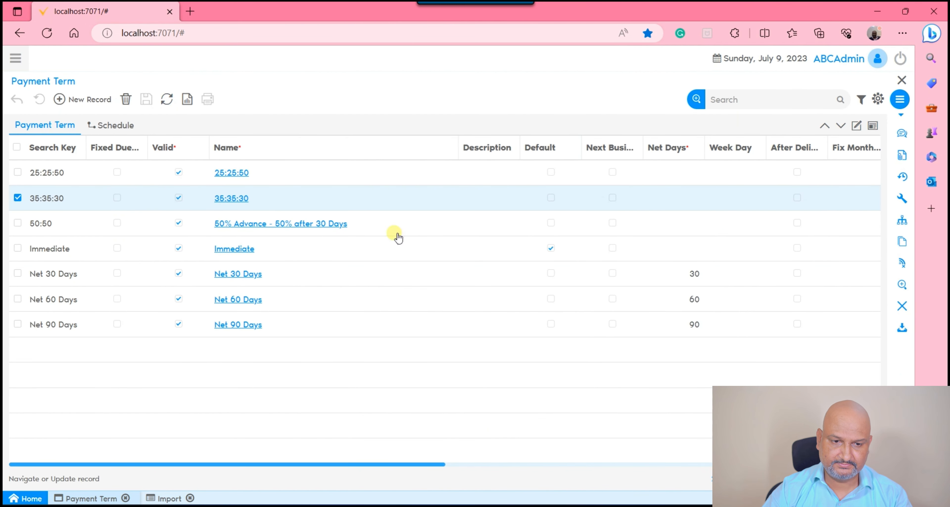
click(317, 172)
double_click(316, 170)
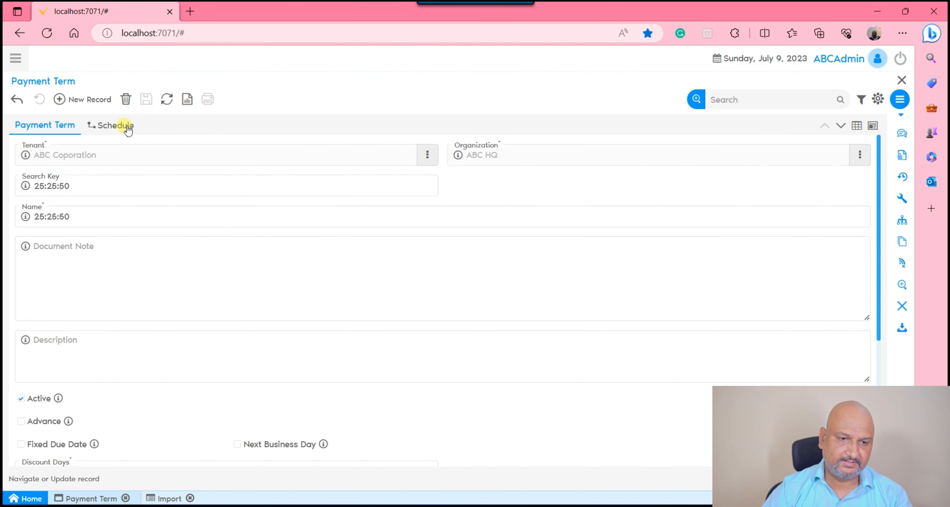
click(125, 126)
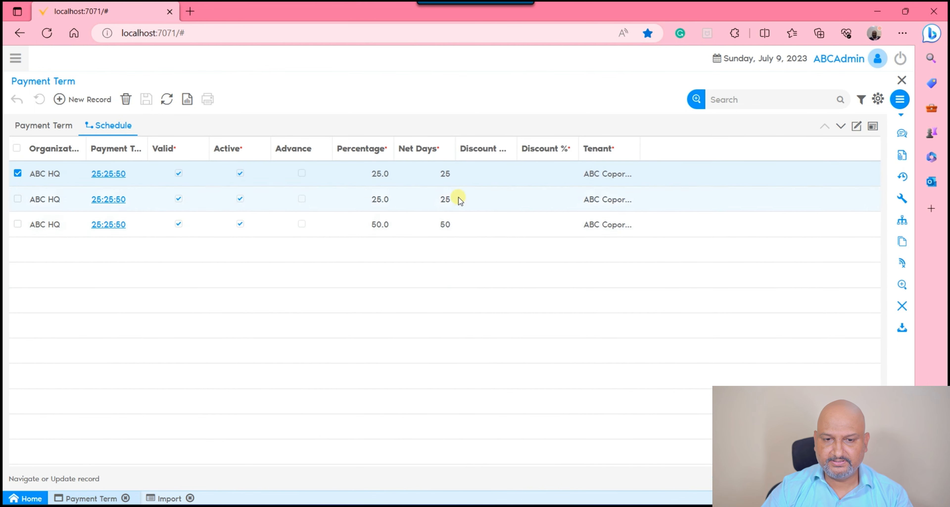